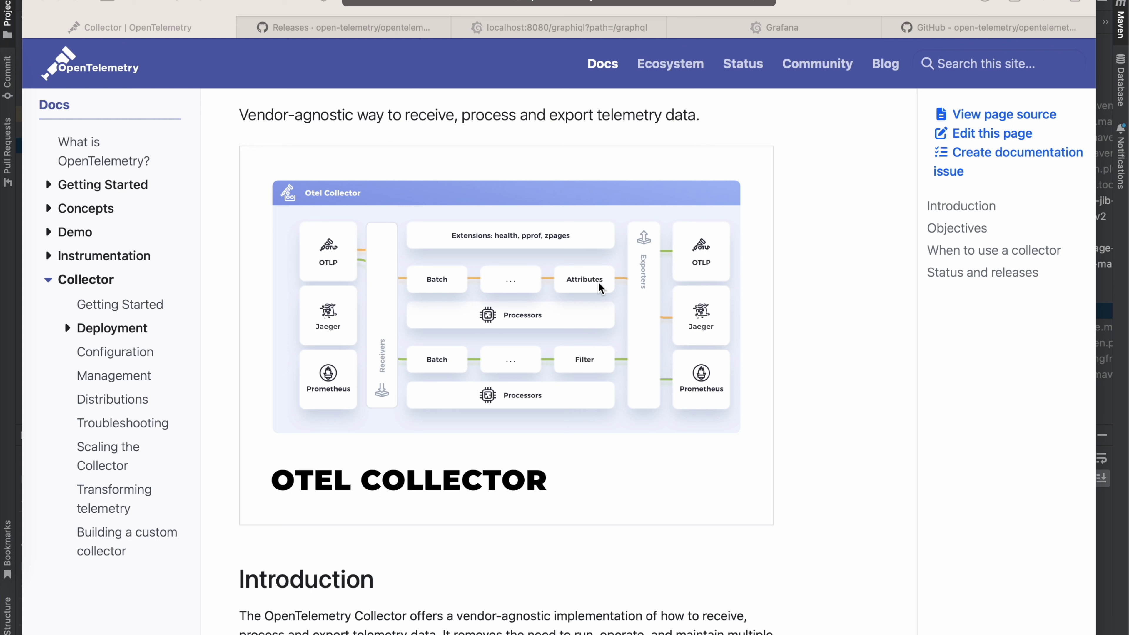
Step: Browse the processor folder of the opentelemetry-collector-contrib repository
{"action": "left_click", "coordinate": [973, 32]}
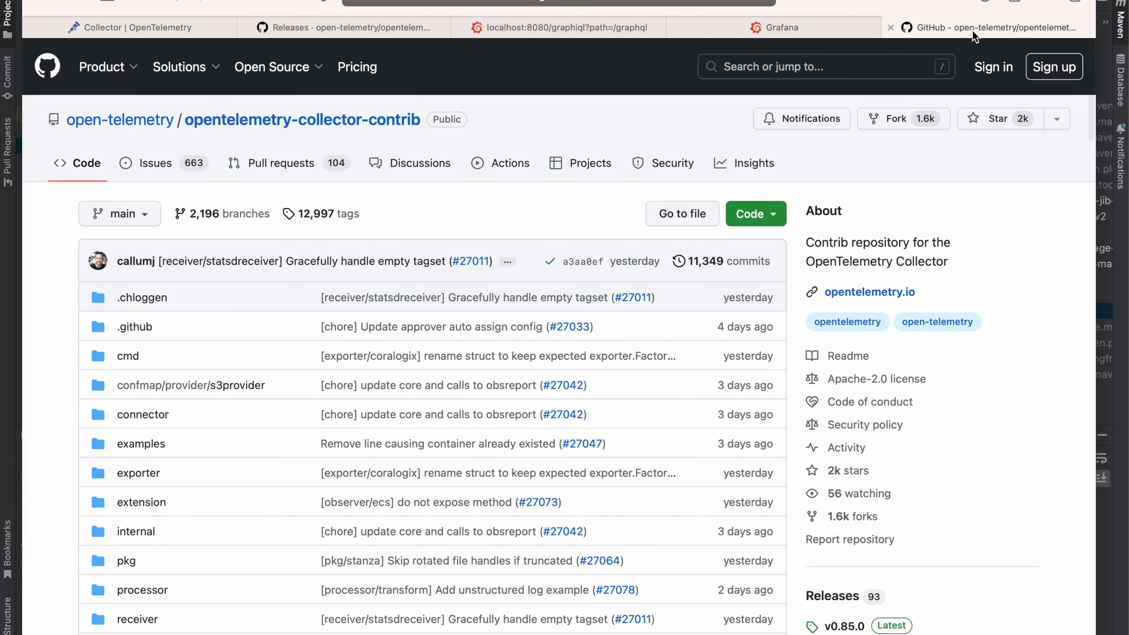
{"action": "scroll", "coordinate": [298, 346], "scroll_direction": "down", "scroll_amount": 5}
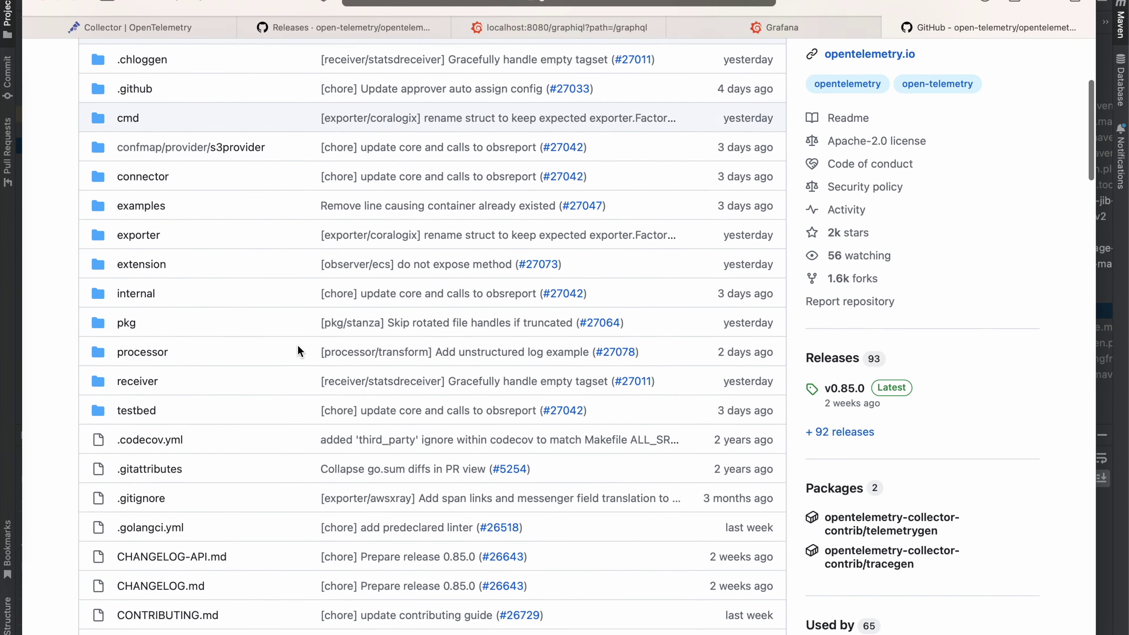
{"action": "left_click", "coordinate": [143, 339]}
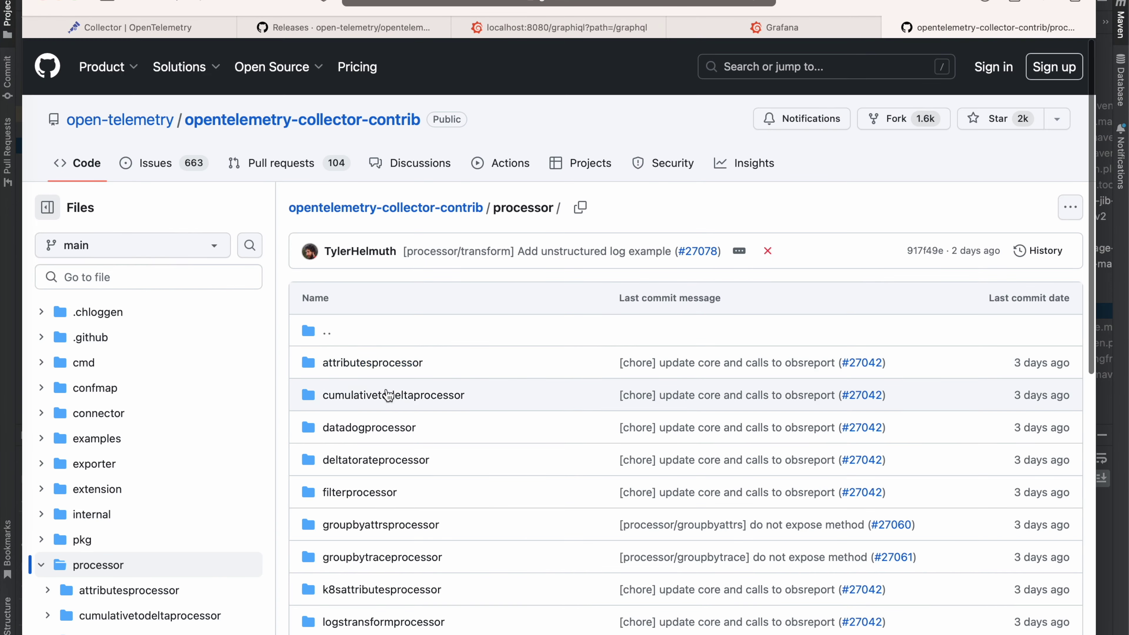
{"action": "scroll", "coordinate": [389, 395], "scroll_direction": "down", "scroll_amount": 5}
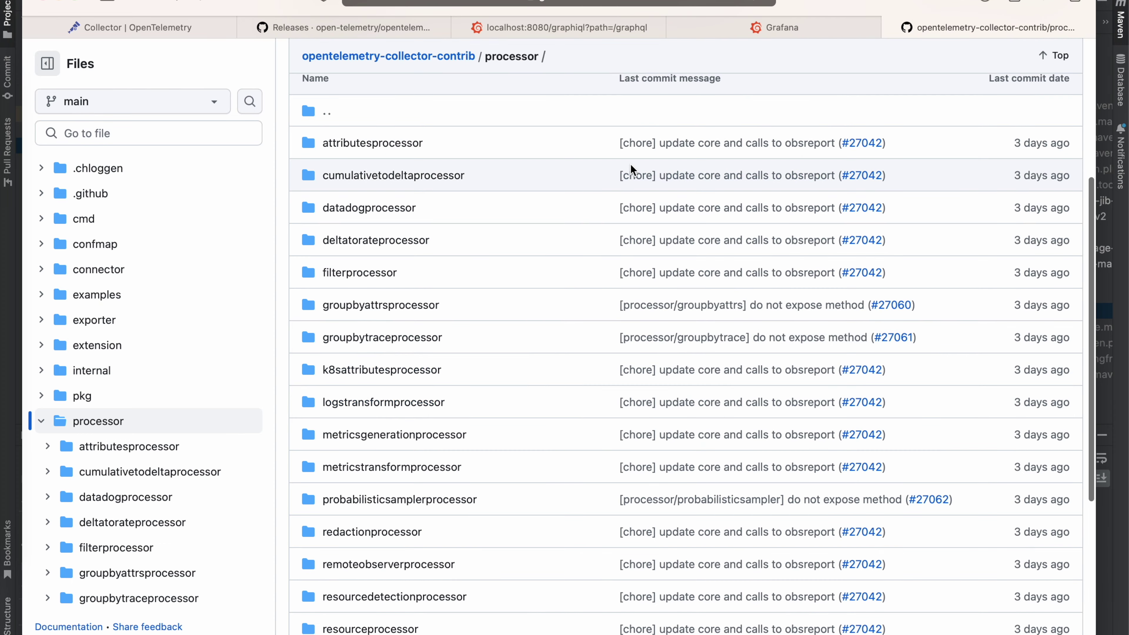
{"action": "scroll", "coordinate": [632, 169], "scroll_direction": "down", "scroll_amount": 5}
{"action": "scroll", "coordinate": [481, 463], "scroll_direction": "up", "scroll_amount": 6}
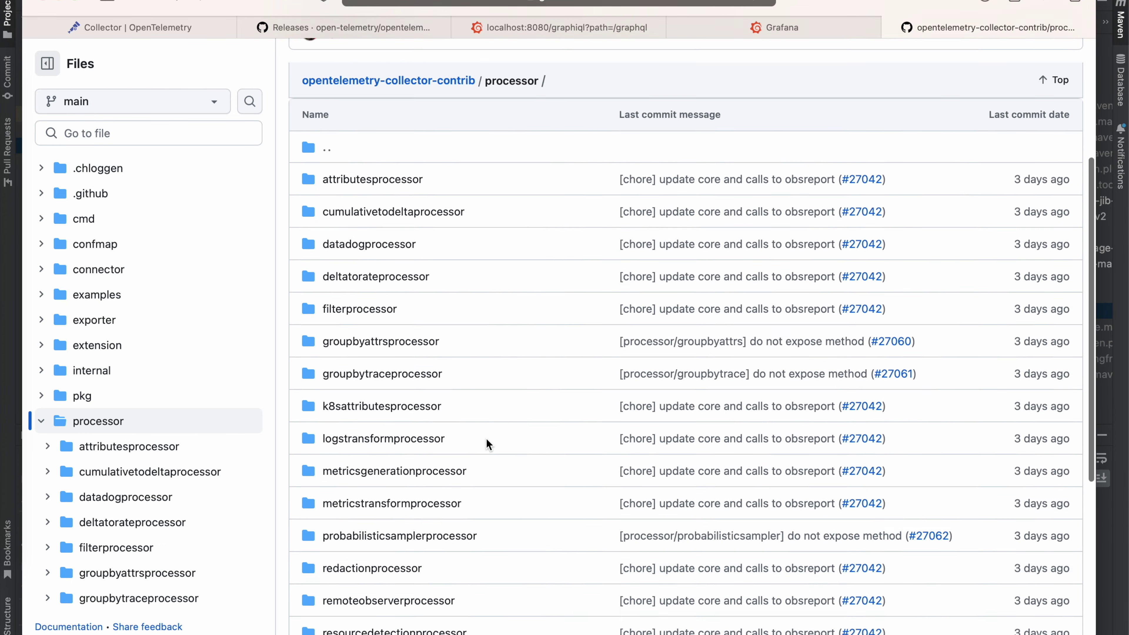
{"action": "scroll", "coordinate": [486, 437], "scroll_direction": "up", "scroll_amount": 2}
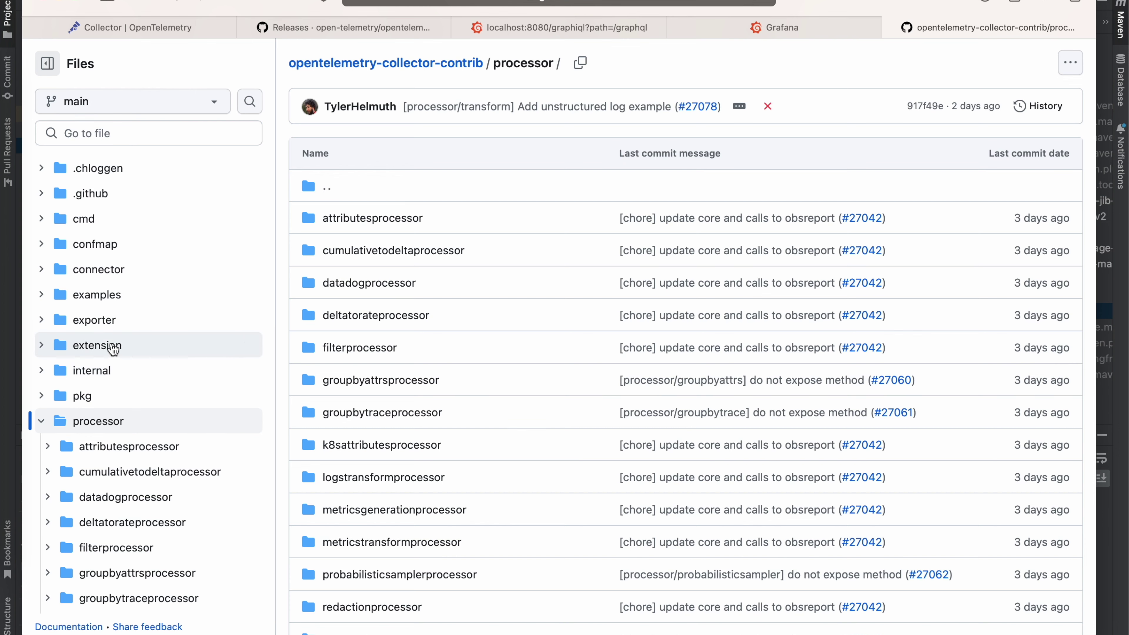
Step: Go back to the repository root and scroll through the exporter folder's listing
{"action": "key", "text": "super+bracketleft"}
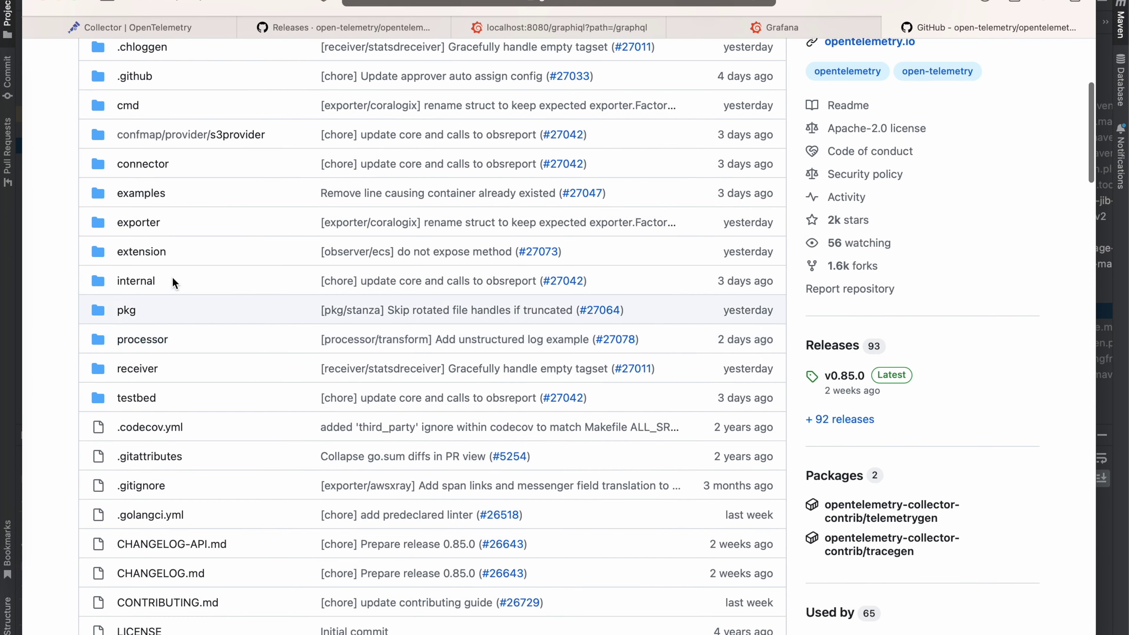
{"action": "left_click", "coordinate": [138, 222]}
{"action": "scroll", "coordinate": [423, 348], "scroll_direction": "down", "scroll_amount": 5}
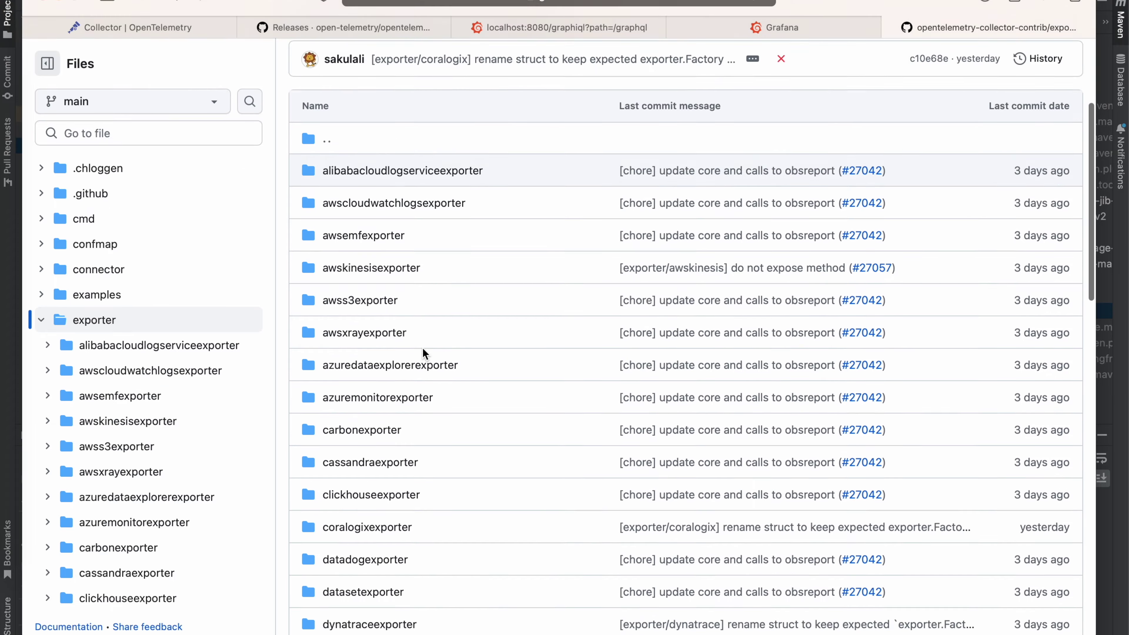
{"action": "scroll", "coordinate": [454, 364], "scroll_direction": "down", "scroll_amount": 5}
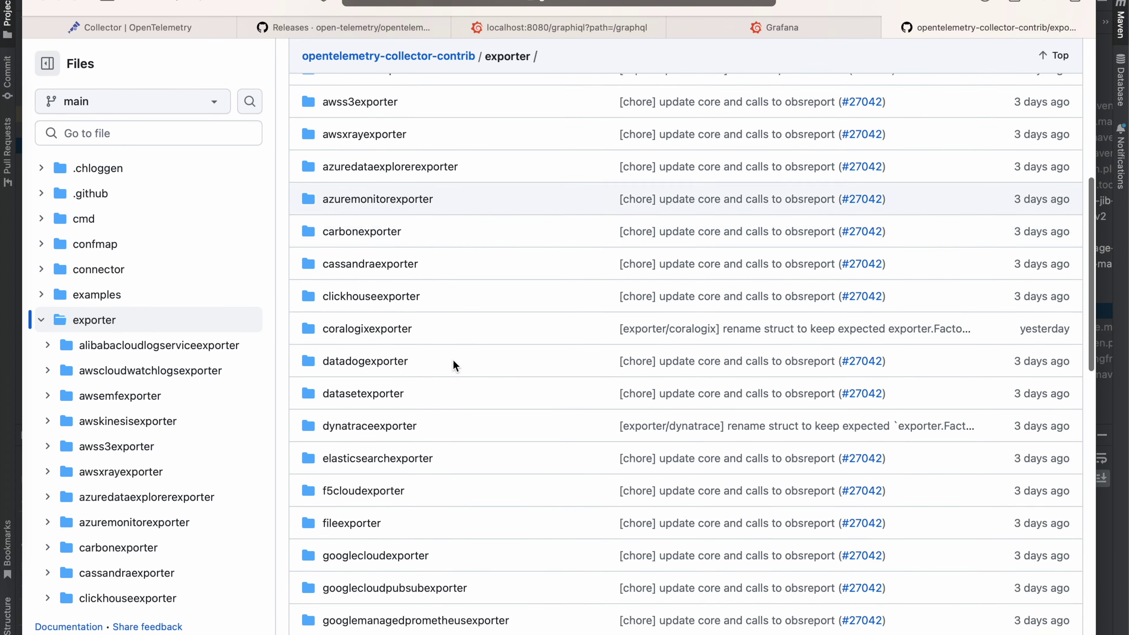
{"action": "scroll", "coordinate": [453, 364], "scroll_direction": "down", "scroll_amount": 6}
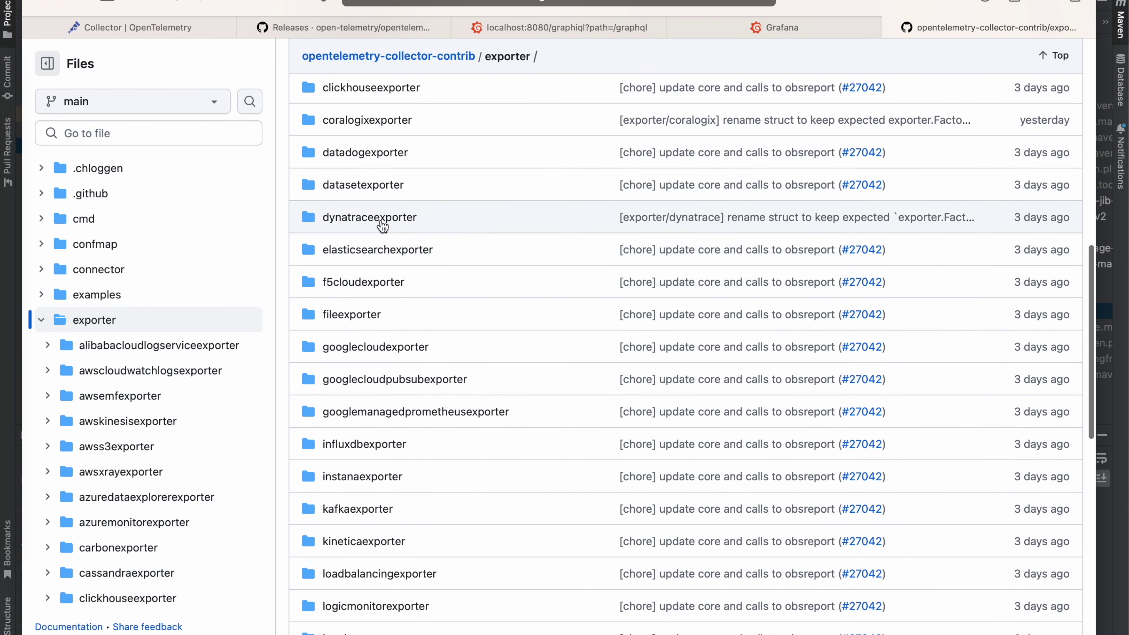
{"action": "scroll", "coordinate": [465, 245], "scroll_direction": "down", "scroll_amount": 8}
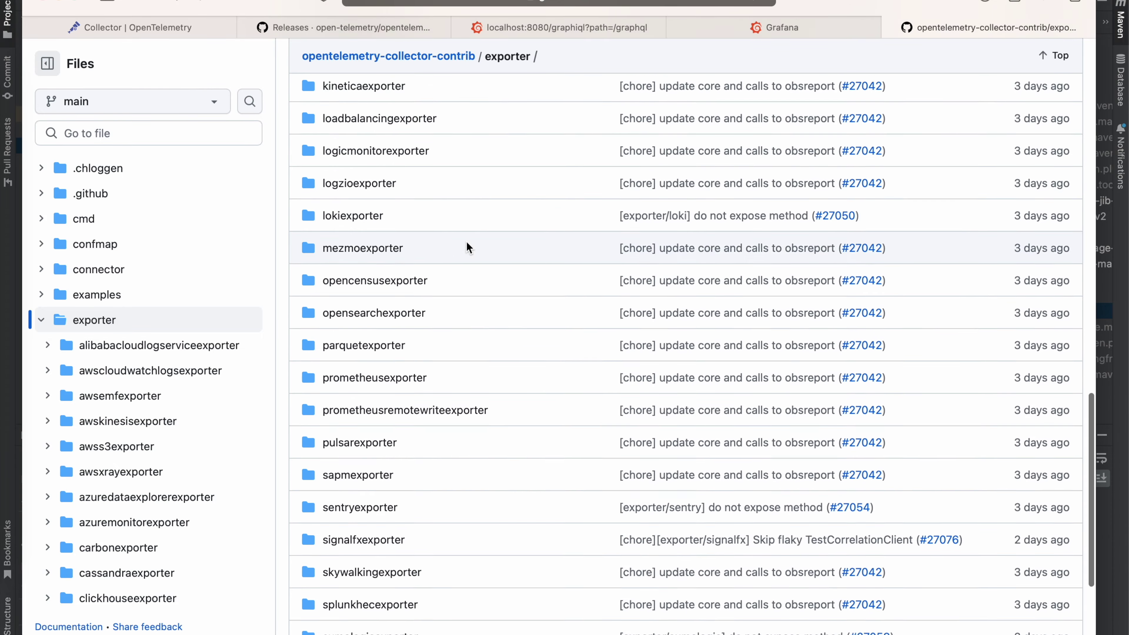
{"action": "scroll", "coordinate": [466, 245], "scroll_direction": "down", "scroll_amount": 5}
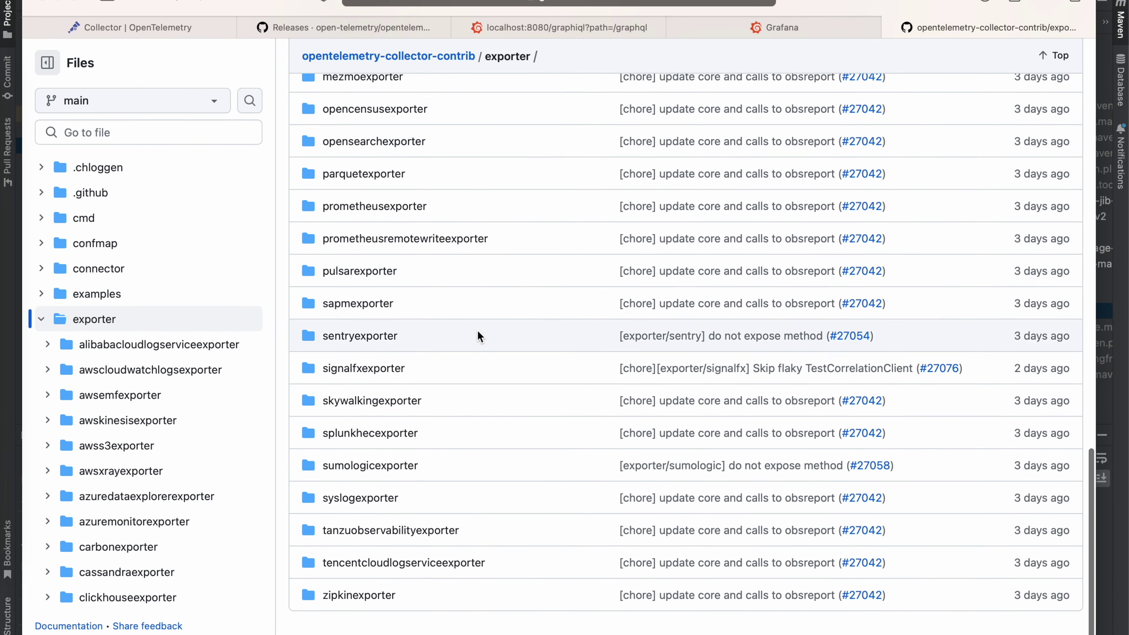
{"action": "scroll", "coordinate": [478, 335], "scroll_direction": "up", "scroll_amount": 4}
{"action": "scroll", "coordinate": [477, 336], "scroll_direction": "down", "scroll_amount": 4}
{"action": "scroll", "coordinate": [478, 336], "scroll_direction": "up", "scroll_amount": 2}
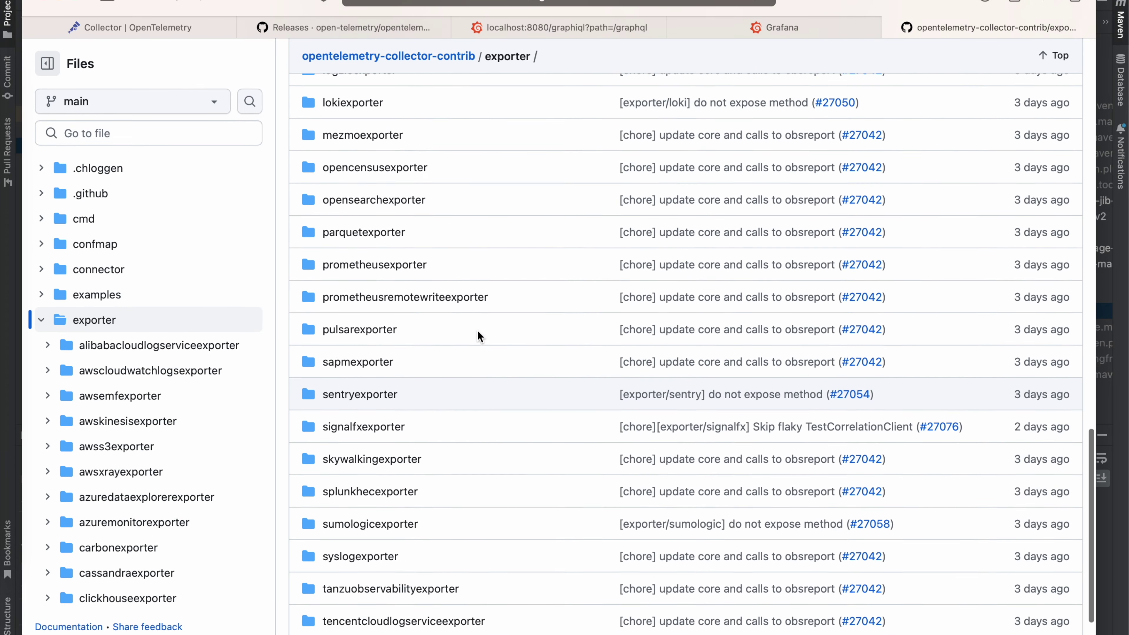
{"action": "scroll", "coordinate": [478, 333], "scroll_direction": "up", "scroll_amount": 2}
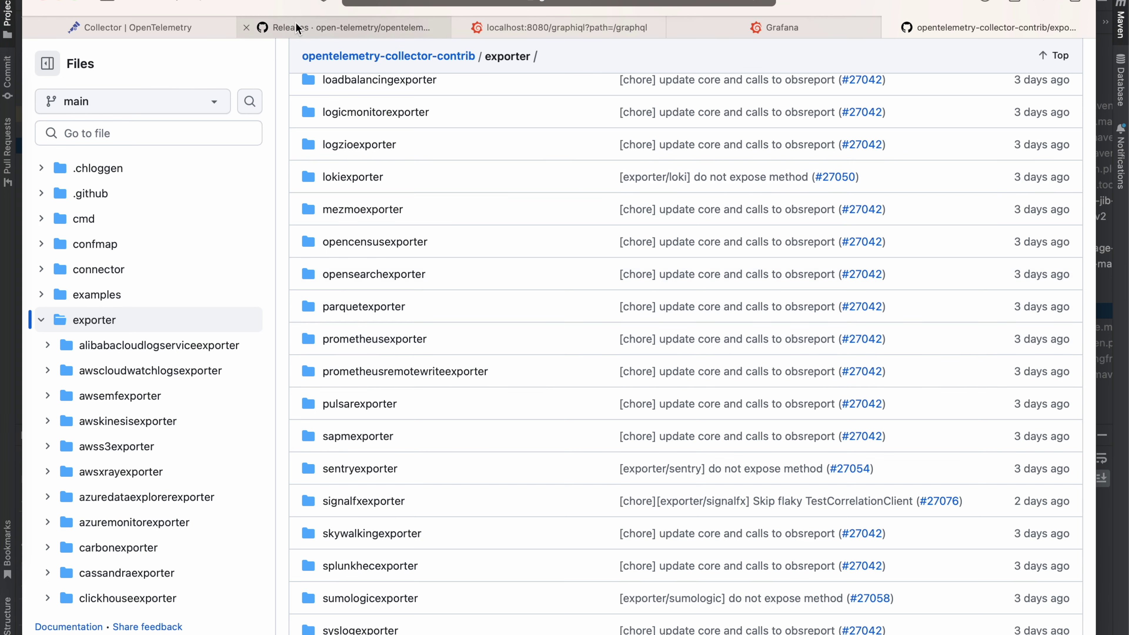
{"action": "scroll", "coordinate": [437, 231], "scroll_direction": "up", "scroll_amount": 4}
{"action": "scroll", "coordinate": [467, 206], "scroll_direction": "up", "scroll_amount": 10}
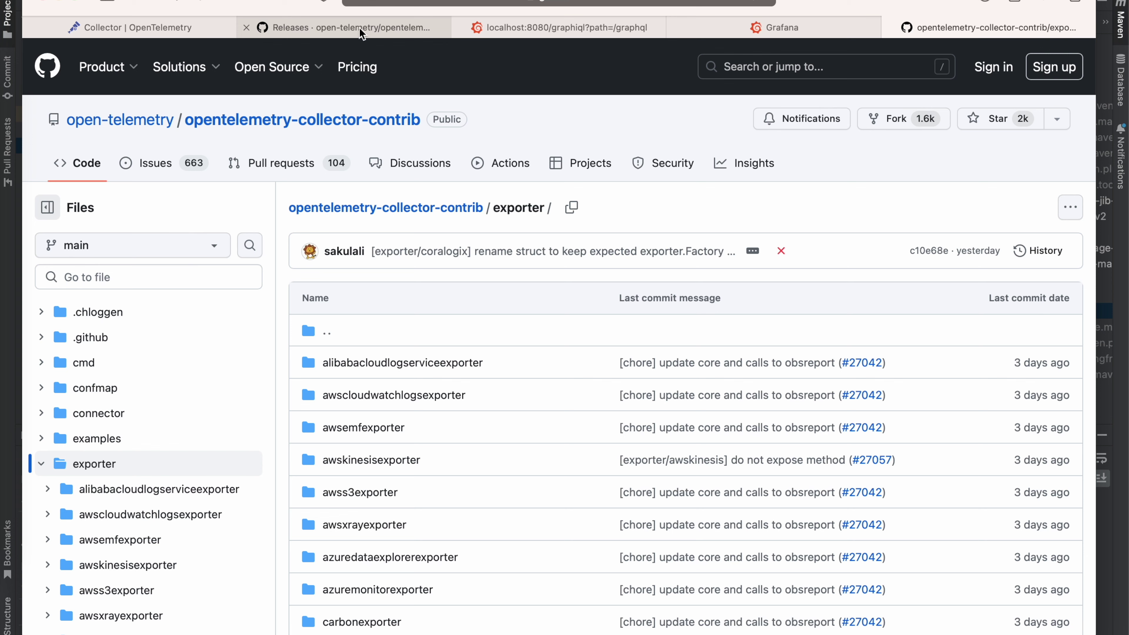
Step: Glance at the java-instrumentation repository, then return to the OpenTelemetry Collector docs tab
{"action": "left_click", "coordinate": [386, 27]}
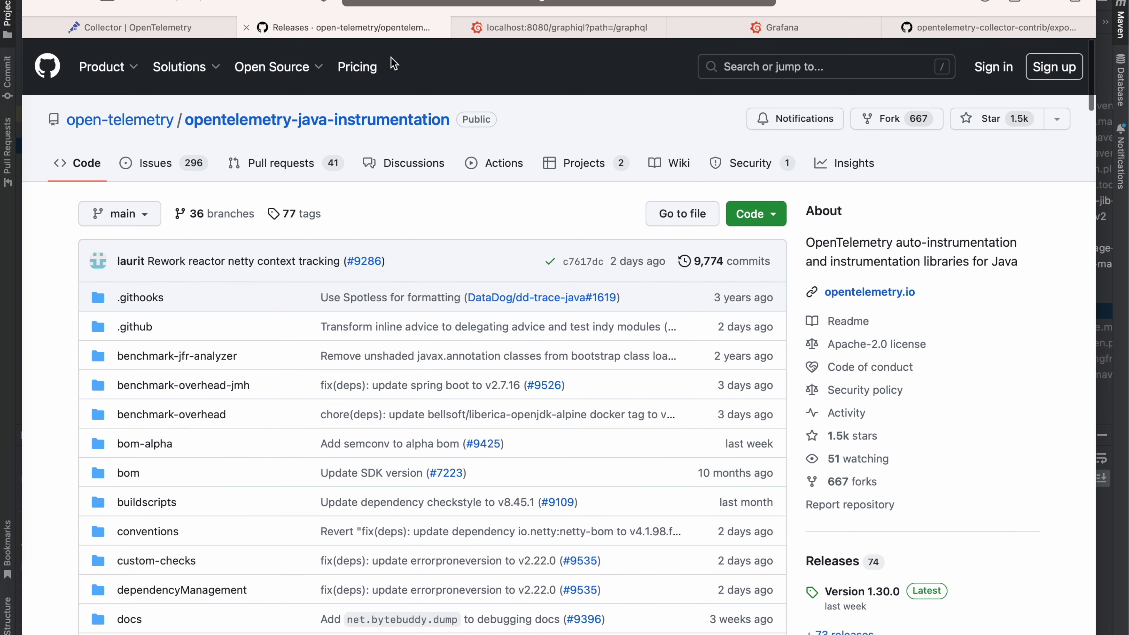
{"action": "left_click", "coordinate": [132, 28]}
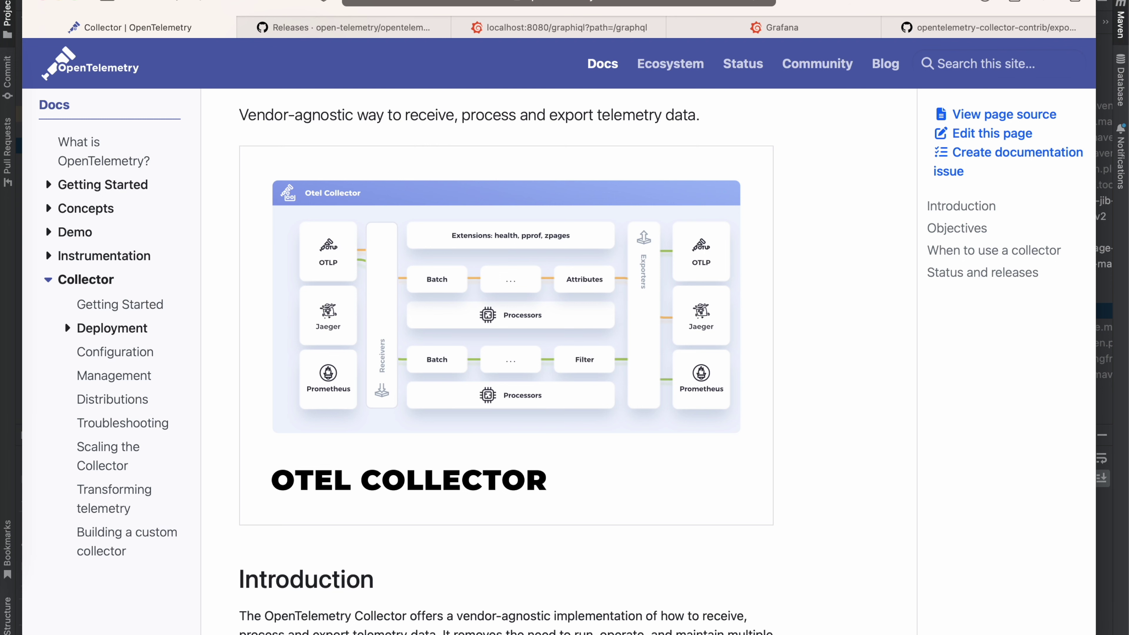
Step: Confirm in pom.xml that the jib plugin's image is spring-graphql
{"action": "key", "text": "super+Tab"}
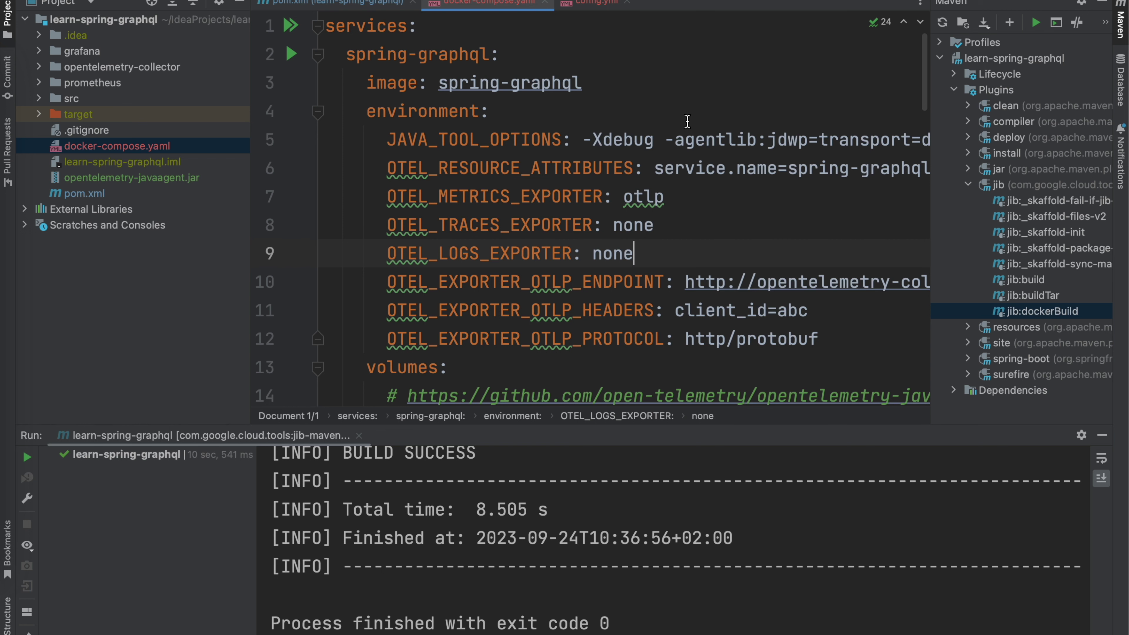
{"action": "left_click", "coordinate": [364, 3]}
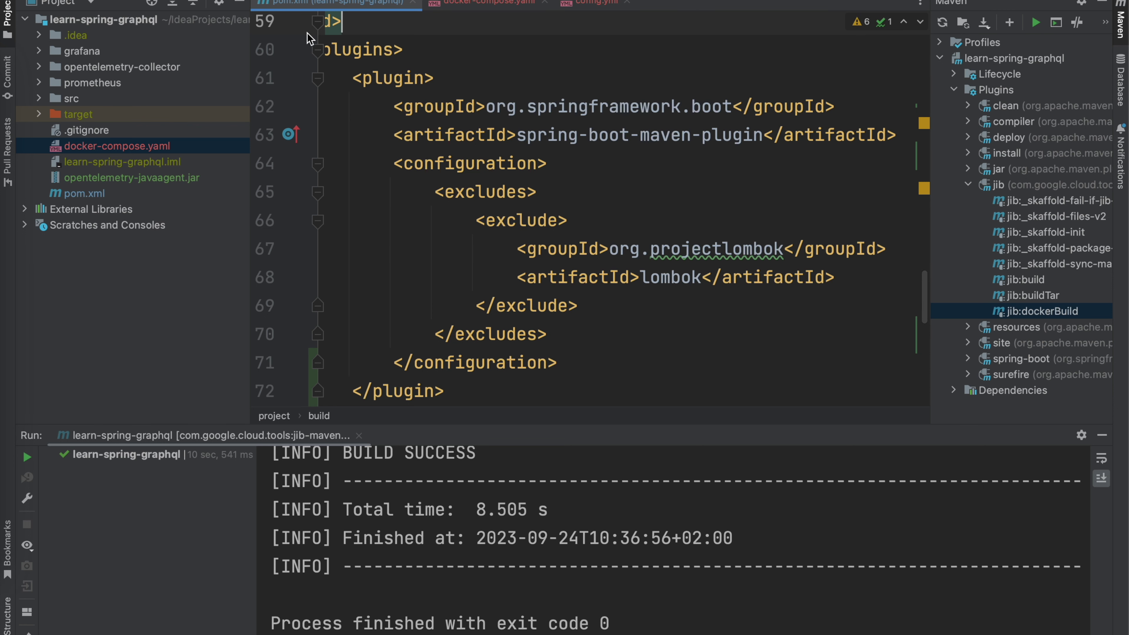
{"action": "scroll", "coordinate": [664, 282], "scroll_direction": "down", "scroll_amount": 5}
{"action": "scroll", "coordinate": [664, 282], "scroll_direction": "left", "scroll_amount": 1}
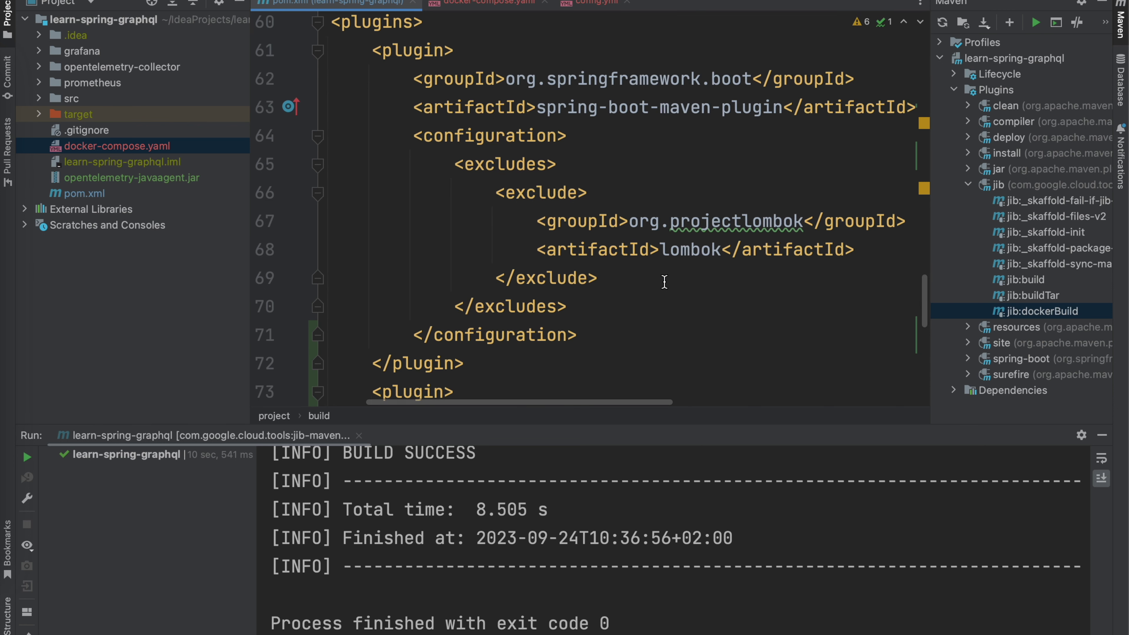
{"action": "scroll", "coordinate": [665, 282], "scroll_direction": "down", "scroll_amount": 3}
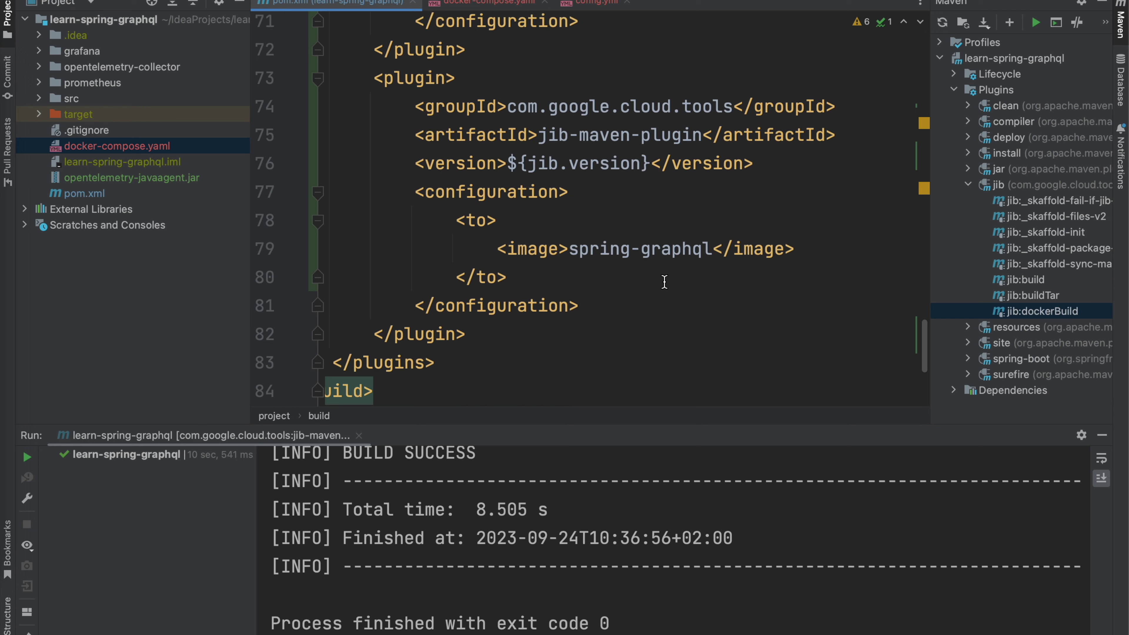
{"action": "left_click", "coordinate": [643, 274]}
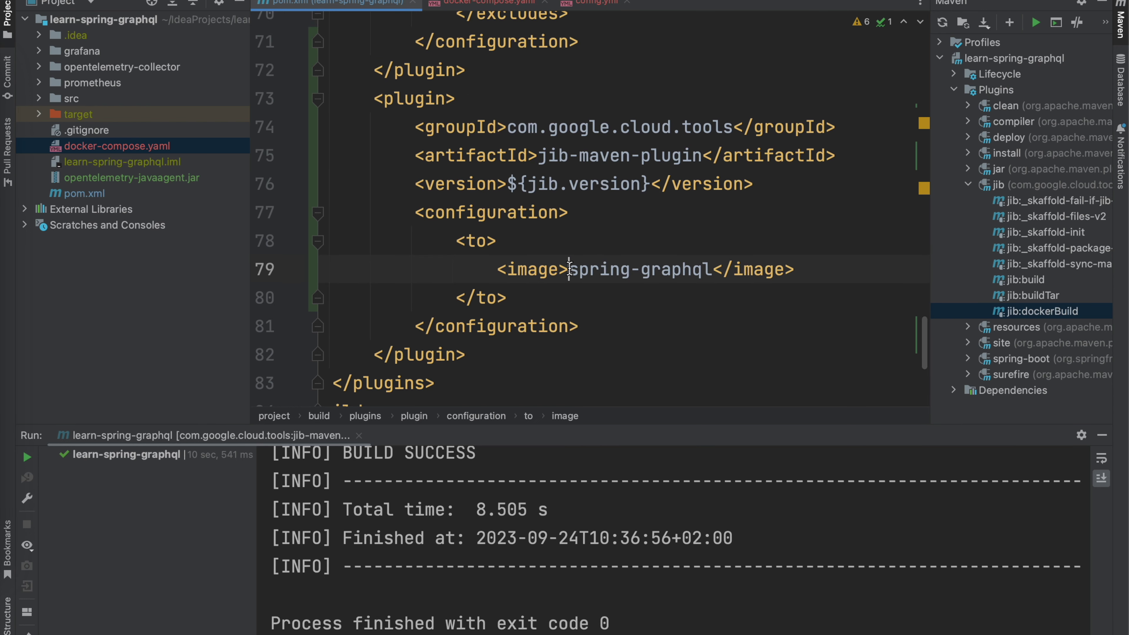
{"action": "left_click_drag", "start_coordinate": [570, 269], "coordinate": [715, 267]}
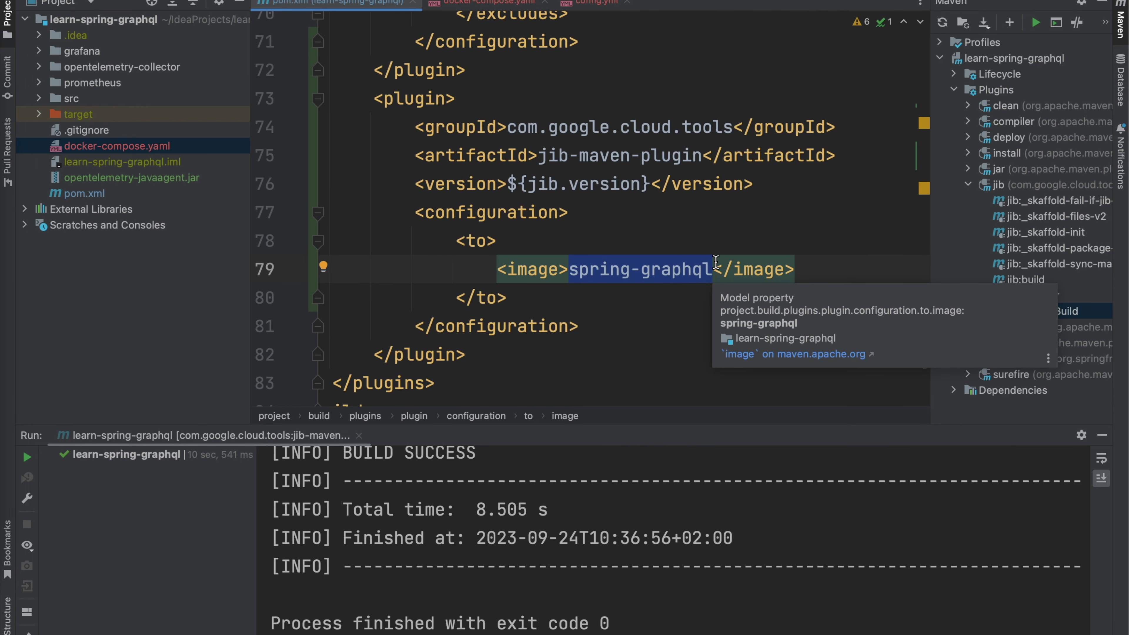
{"action": "left_click", "coordinate": [637, 241]}
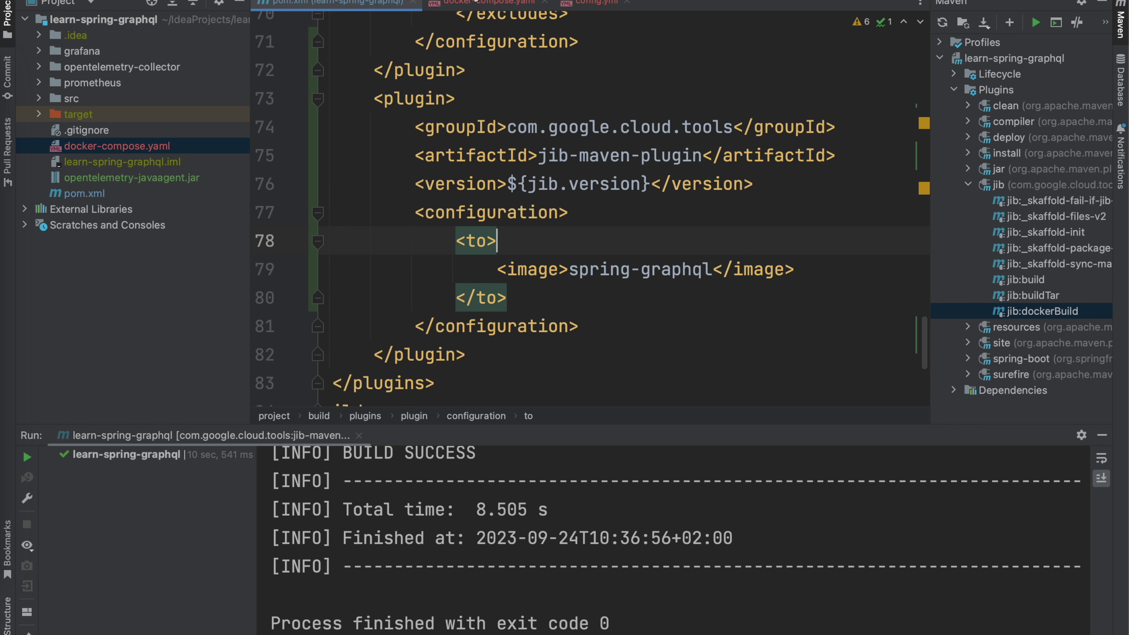
Step: Close pom.xml and enlarge the docker-compose.yaml editor by shrinking the Maven and Run panels
{"action": "left_click", "coordinate": [410, 3]}
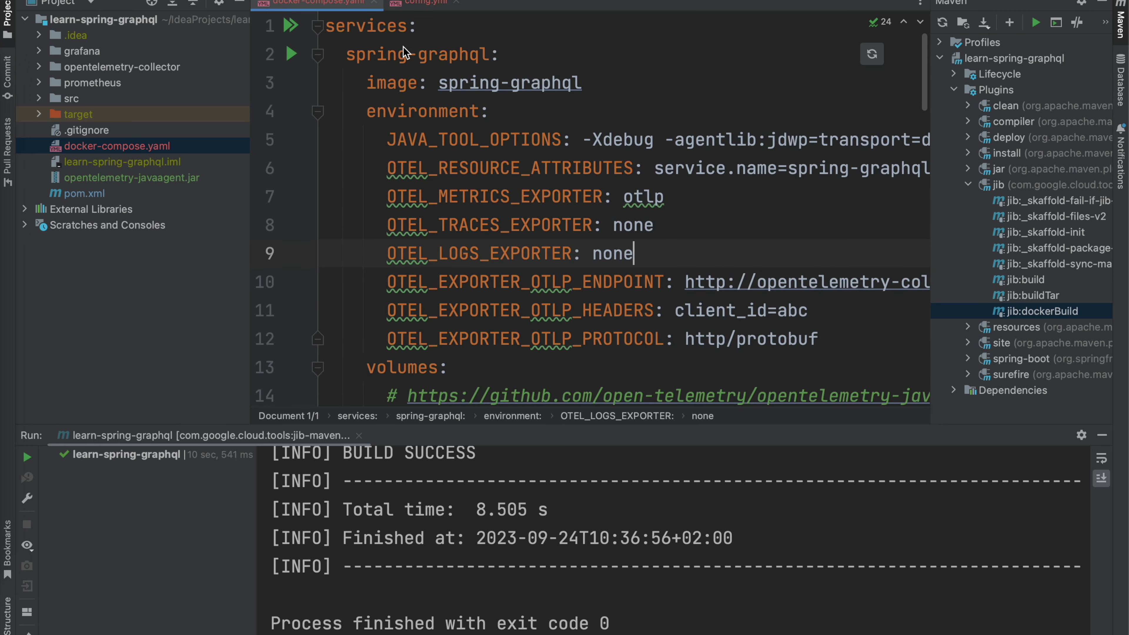
{"action": "left_click", "coordinate": [345, 62]}
{"action": "left_click", "coordinate": [608, 105]}
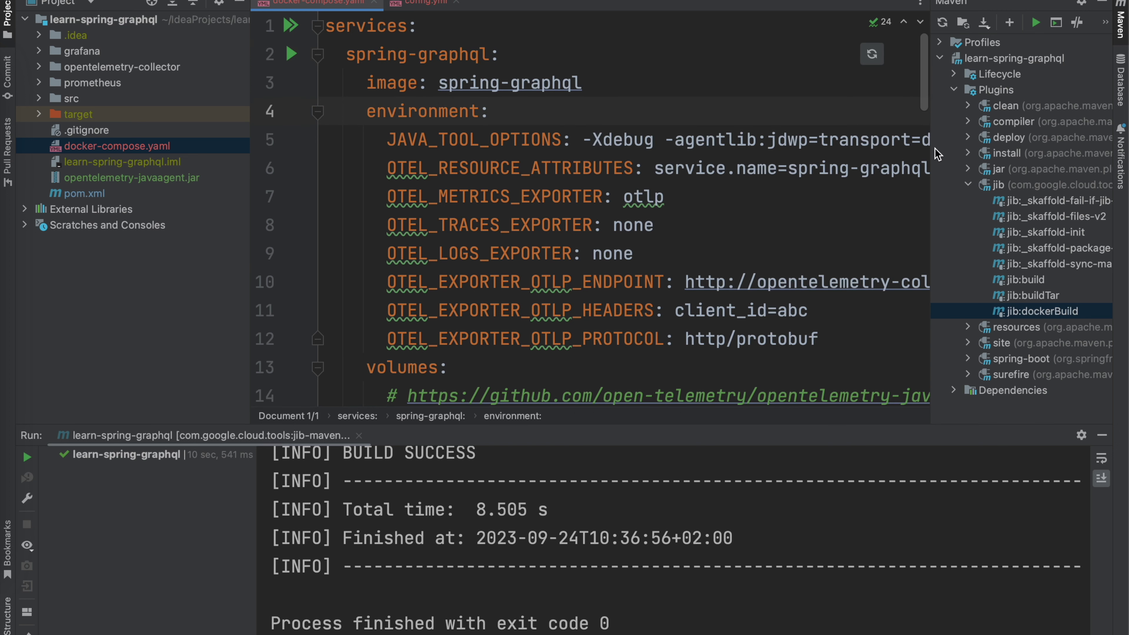
{"action": "left_click_drag", "start_coordinate": [932, 154], "coordinate": [1048, 156]}
{"action": "scroll", "coordinate": [650, 253], "scroll_direction": "down", "scroll_amount": 2}
{"action": "scroll", "coordinate": [650, 253], "scroll_direction": "right", "scroll_amount": 1}
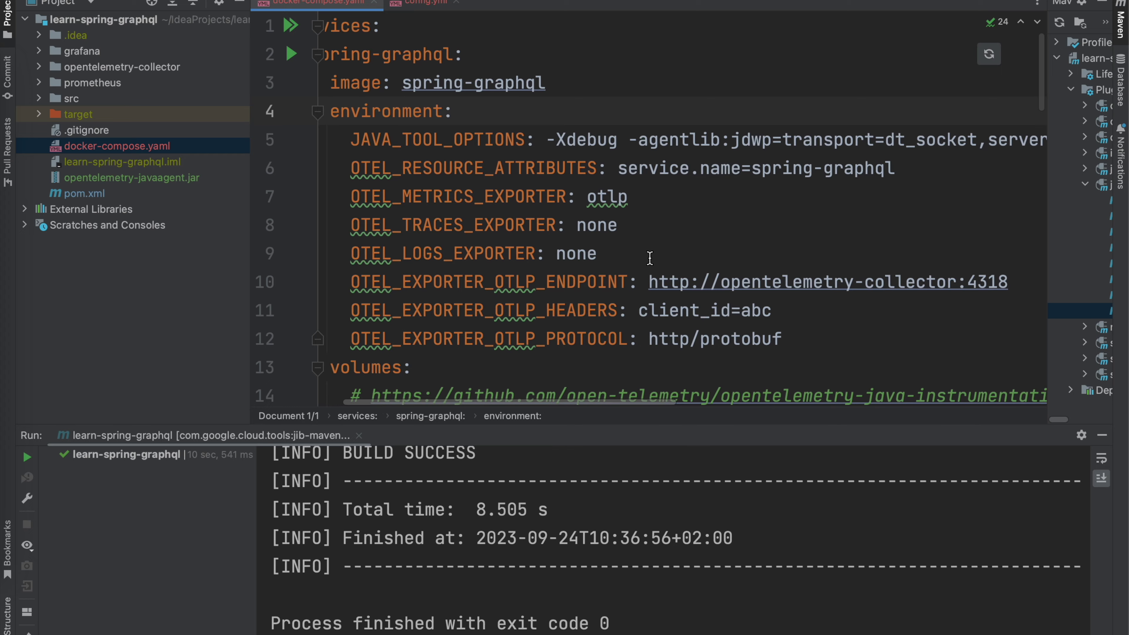
{"action": "scroll", "coordinate": [649, 257], "scroll_direction": "down", "scroll_amount": 1}
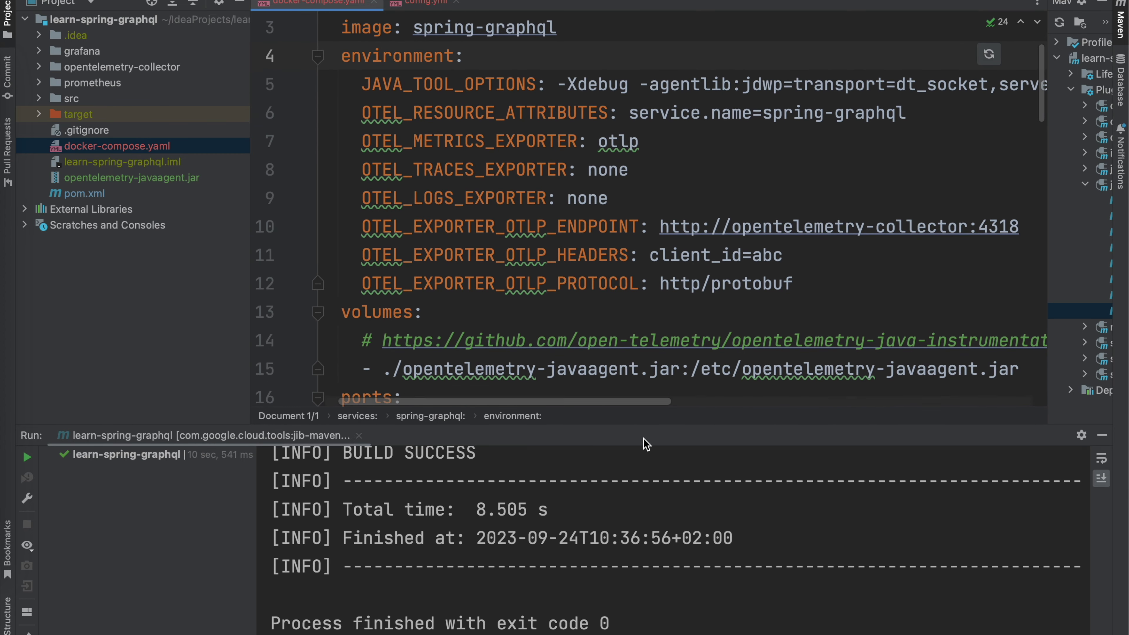
{"action": "left_click_drag", "start_coordinate": [661, 424], "coordinate": [648, 539]}
{"action": "scroll", "coordinate": [565, 405], "scroll_direction": "left", "scroll_amount": 1}
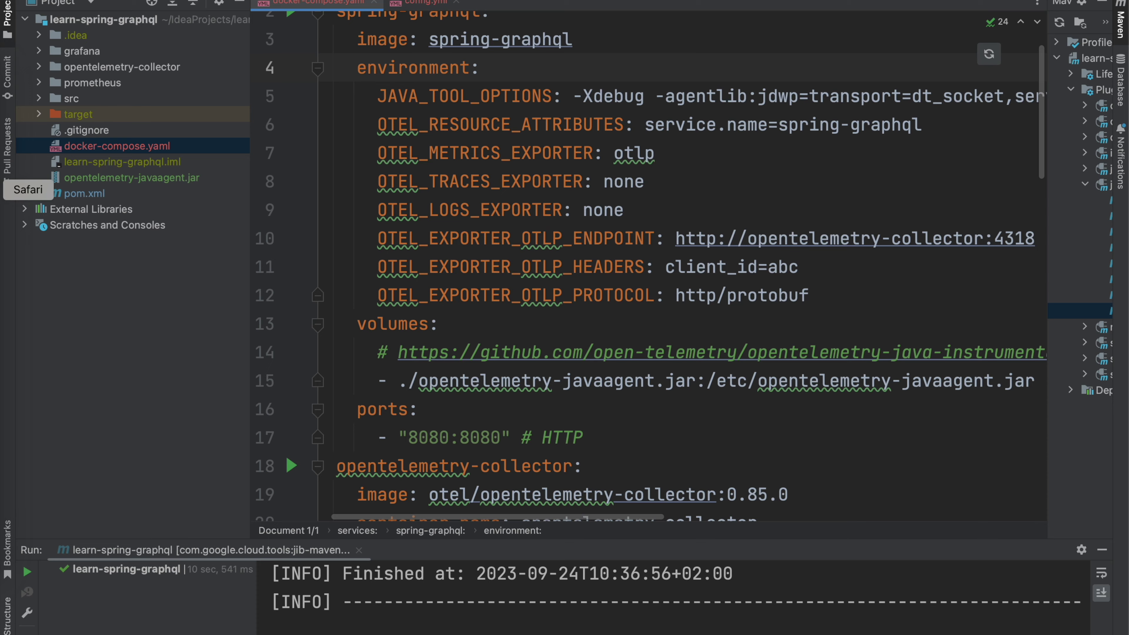
{"action": "left_click", "coordinate": [2, 189]}
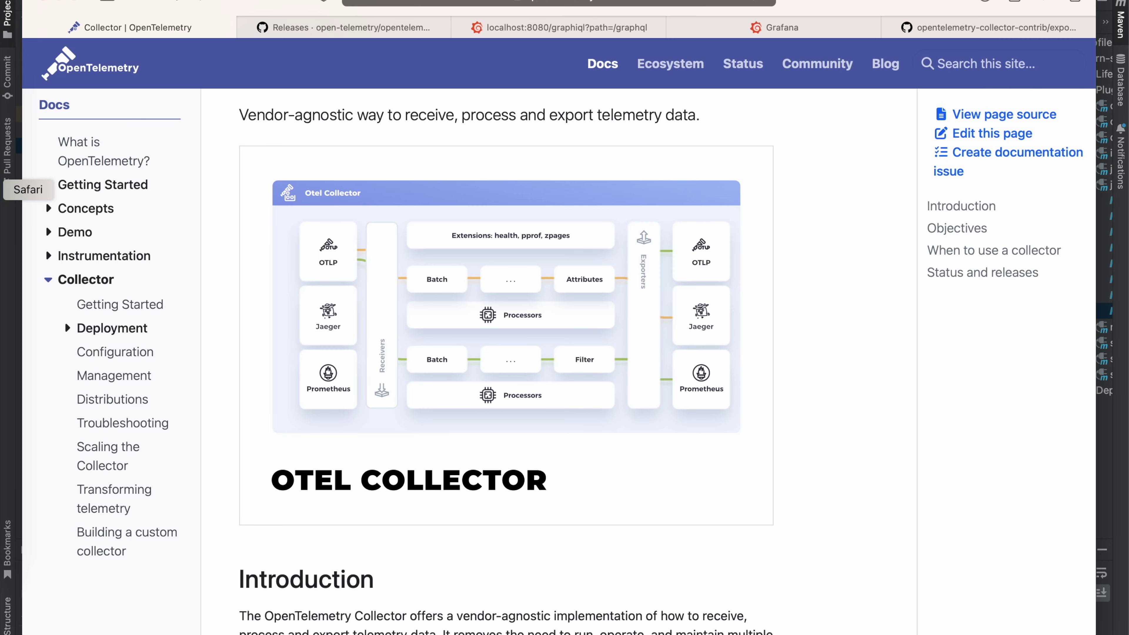
Step: Scroll through the opentelemetry-java-instrumentation README to find the Releases section
{"action": "left_click", "coordinate": [393, 25]}
{"action": "scroll", "coordinate": [564, 224], "scroll_direction": "down", "scroll_amount": 7}
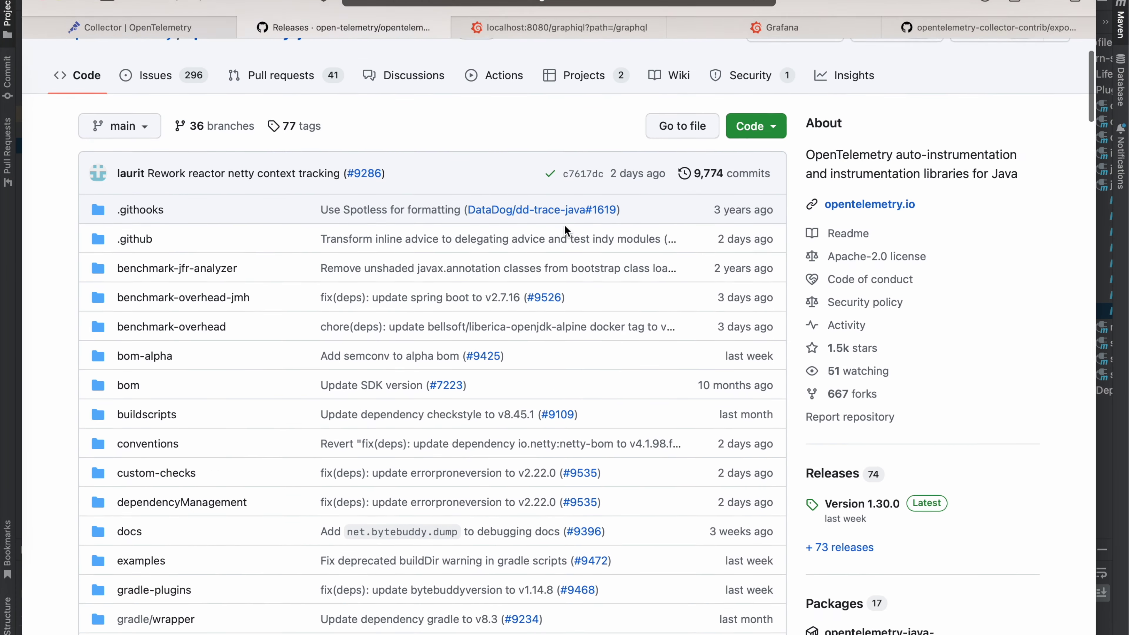
{"action": "scroll", "coordinate": [565, 224], "scroll_direction": "up", "scroll_amount": 5}
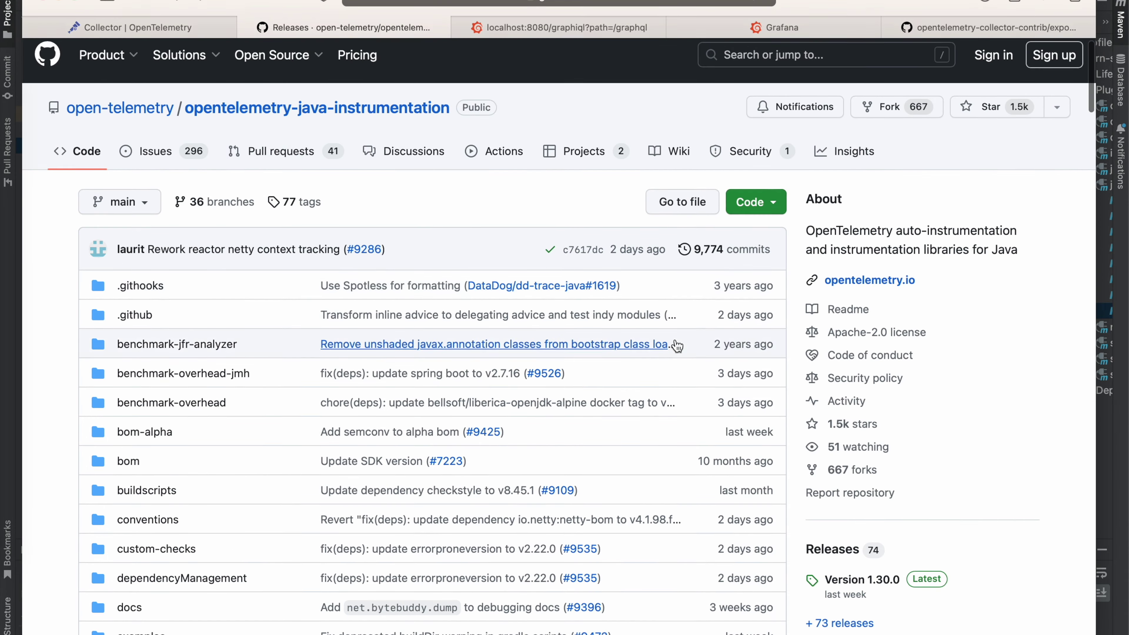
{"action": "scroll", "coordinate": [673, 345], "scroll_direction": "down", "scroll_amount": 20}
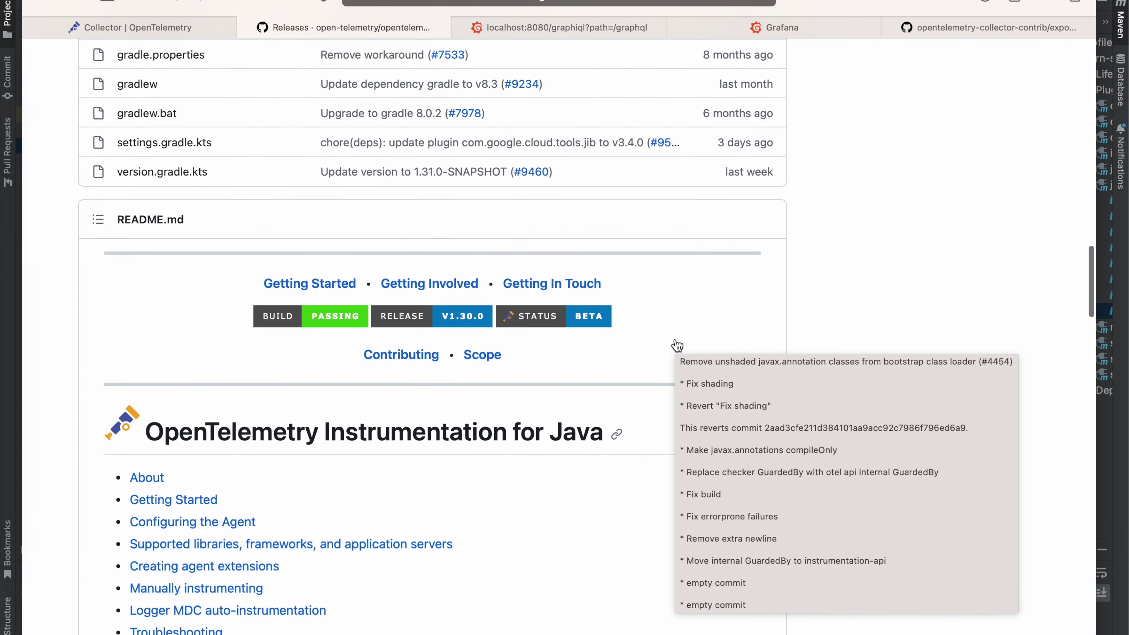
{"action": "scroll", "coordinate": [590, 337], "scroll_direction": "down", "scroll_amount": 7}
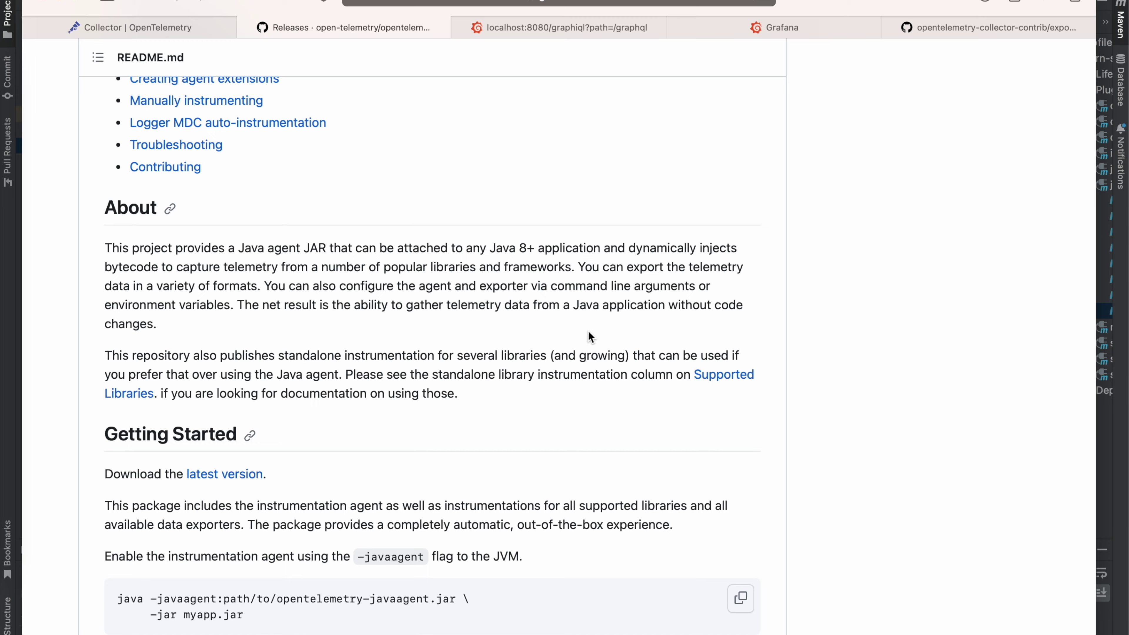
{"action": "scroll", "coordinate": [589, 337], "scroll_direction": "down", "scroll_amount": 5}
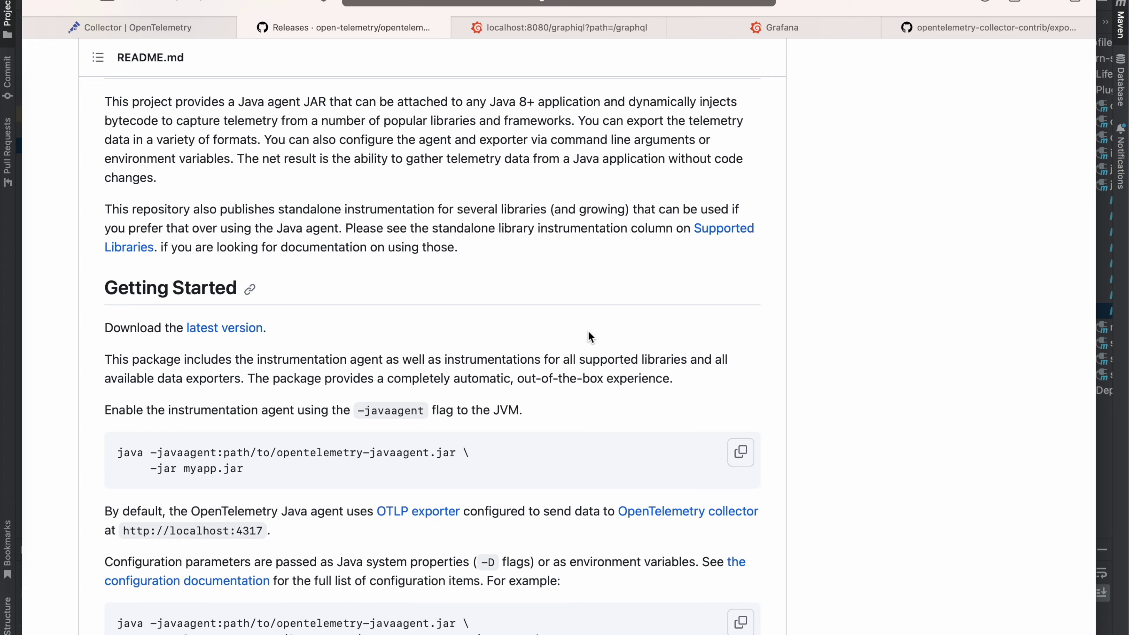
{"action": "scroll", "coordinate": [589, 338], "scroll_direction": "down", "scroll_amount": 15}
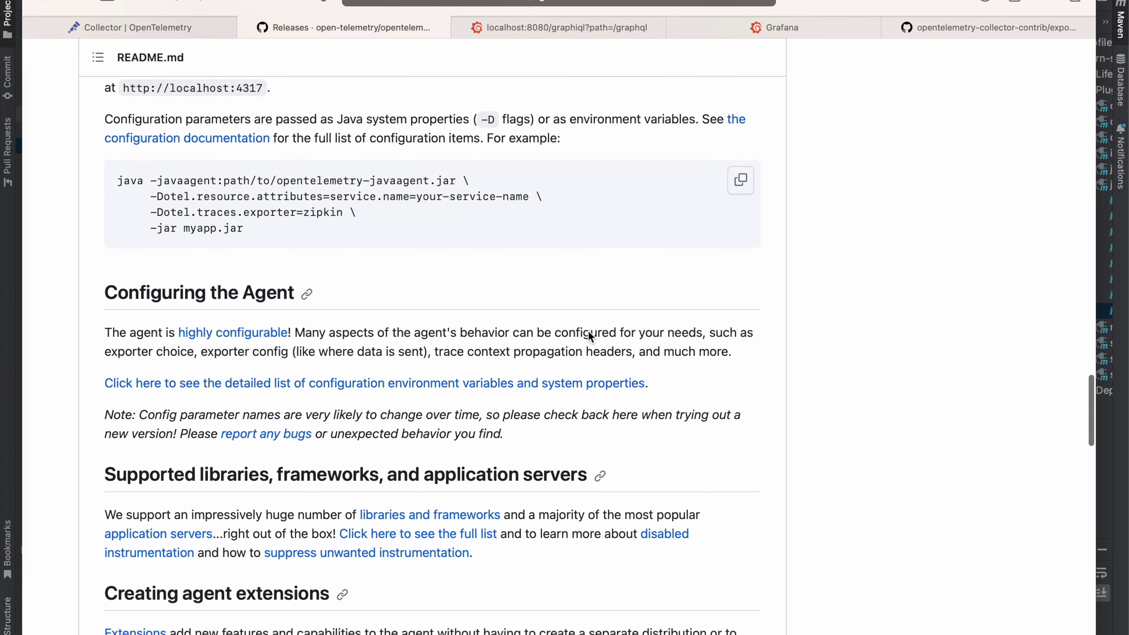
{"action": "scroll", "coordinate": [590, 337], "scroll_direction": "up", "scroll_amount": 13}
{"action": "scroll", "coordinate": [591, 337], "scroll_direction": "up", "scroll_amount": 20}
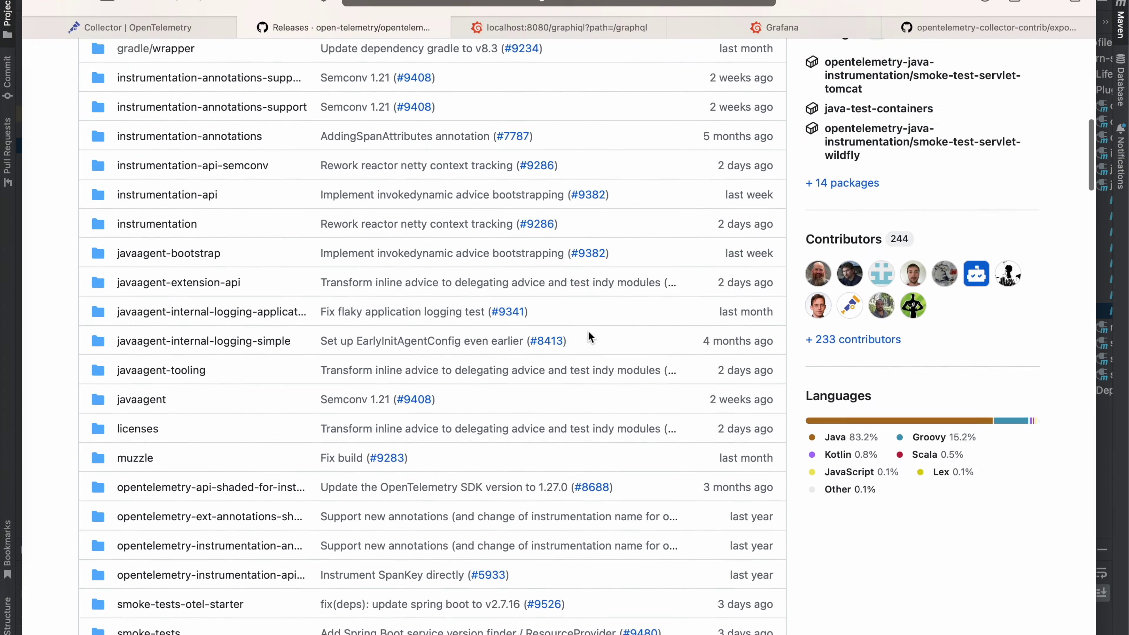
{"action": "scroll", "coordinate": [589, 329], "scroll_direction": "up", "scroll_amount": 2}
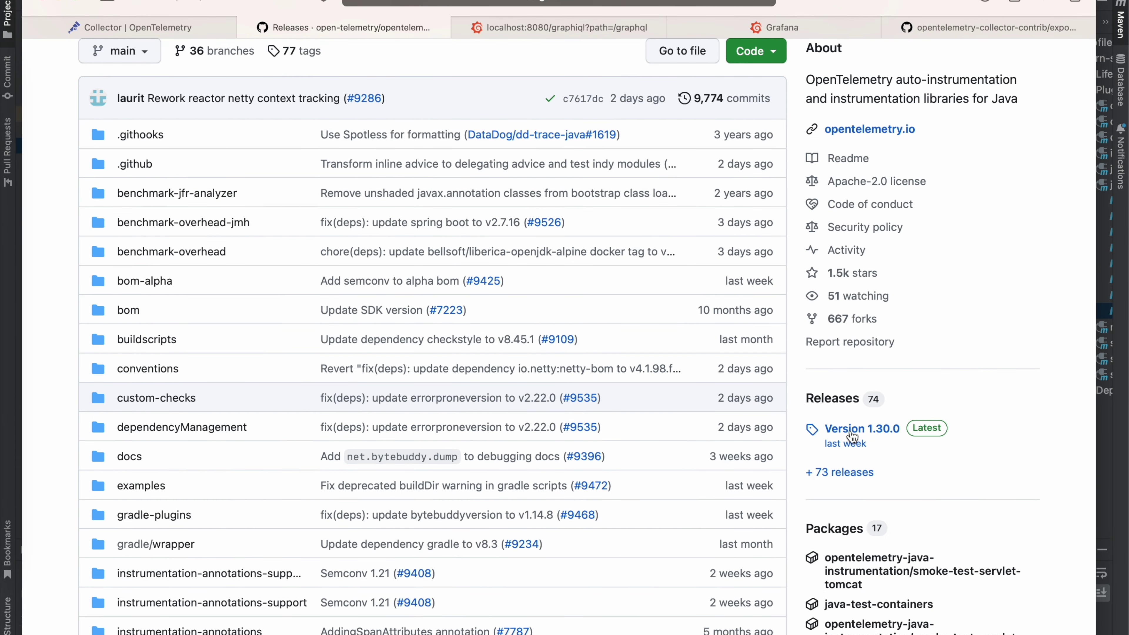
Step: Open the Version 1.30.0 release and view its assets, including opentelemetry-javaagent.jar
{"action": "left_click", "coordinate": [864, 436]}
{"action": "scroll", "coordinate": [397, 396], "scroll_direction": "down", "scroll_amount": 20}
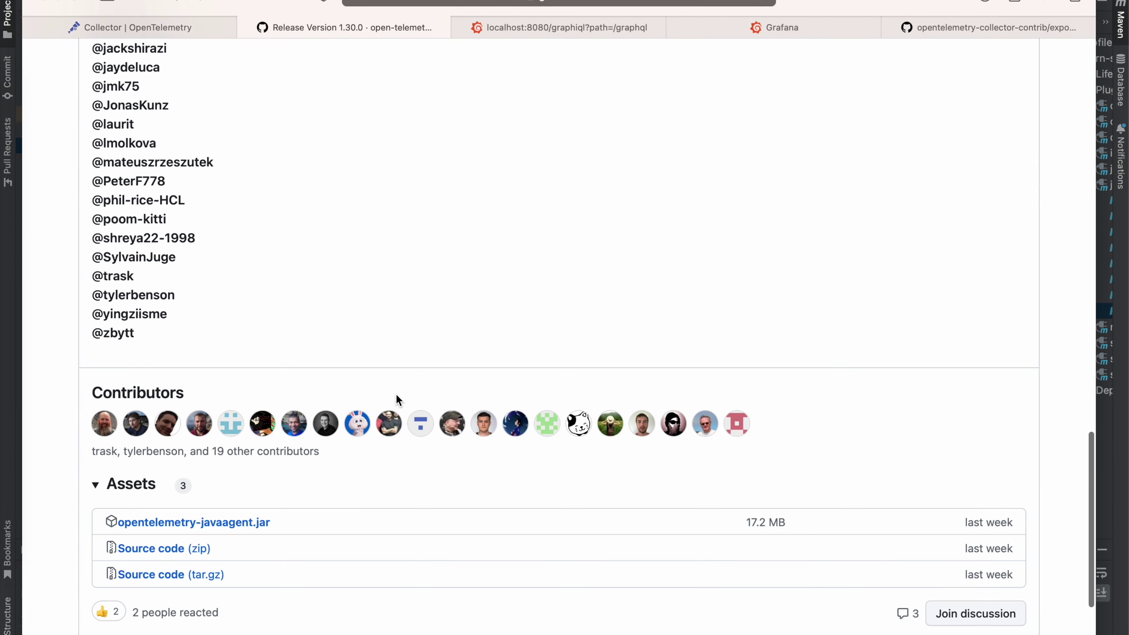
{"action": "scroll", "coordinate": [240, 494], "scroll_direction": "up", "scroll_amount": 20}
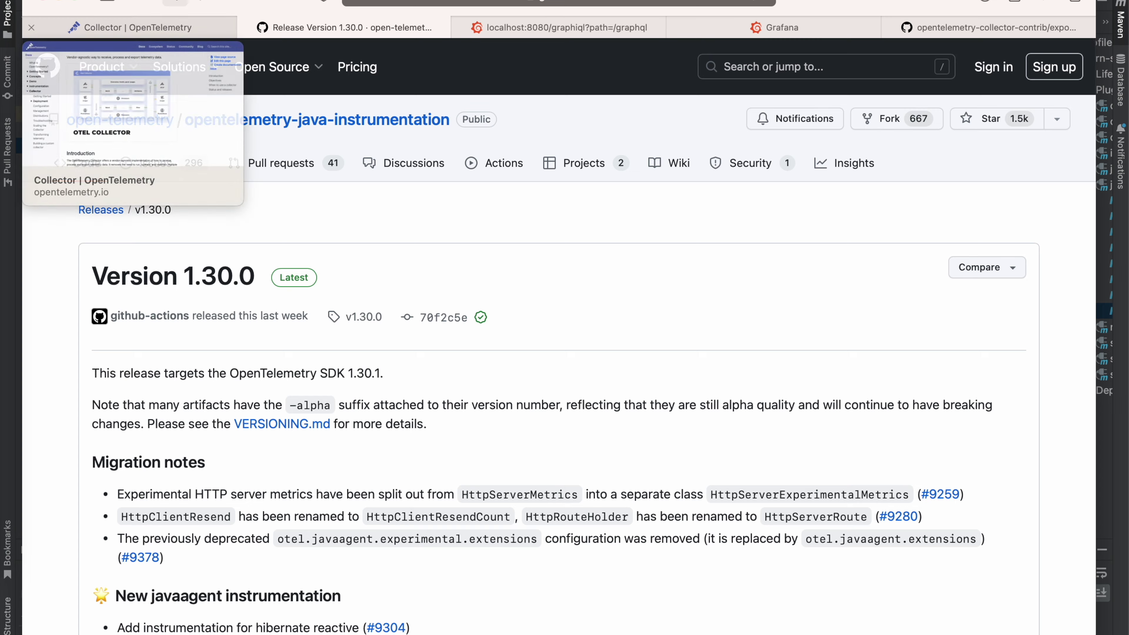
{"action": "key", "text": "super+Tab"}
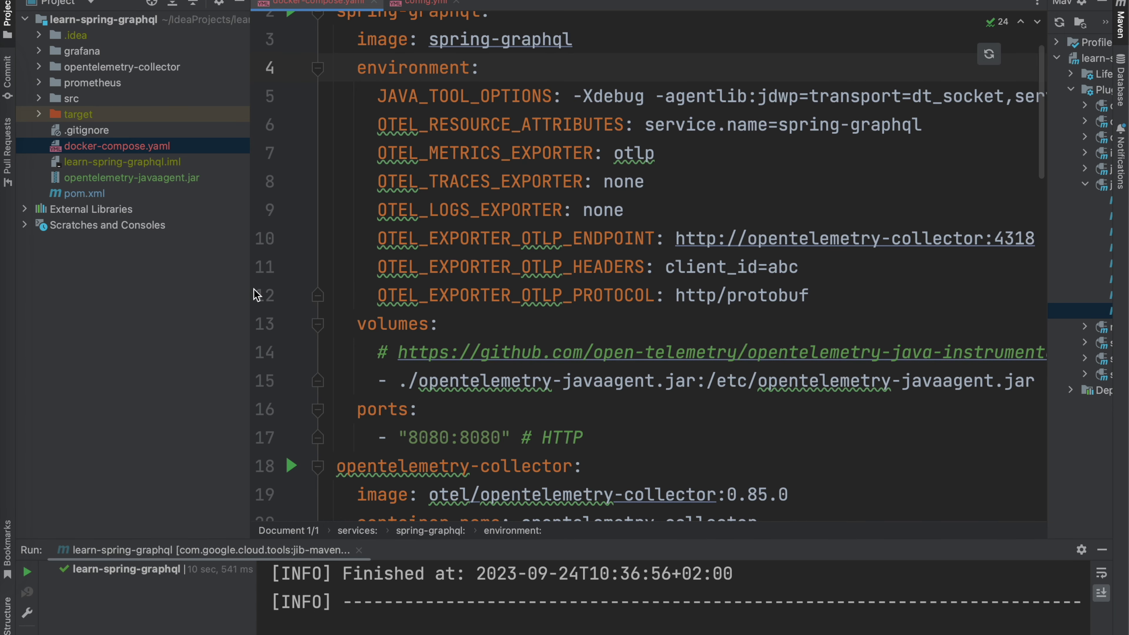
Step: Highlight the -javaagent:/etc/opentelemetry-javaagent.jar argument in JAVA_TOOL_OPTIONS of docker-compose.yaml
{"action": "left_click_drag", "start_coordinate": [249, 291], "coordinate": [214, 290]}
{"action": "scroll", "coordinate": [594, 383], "scroll_direction": "up", "scroll_amount": 1}
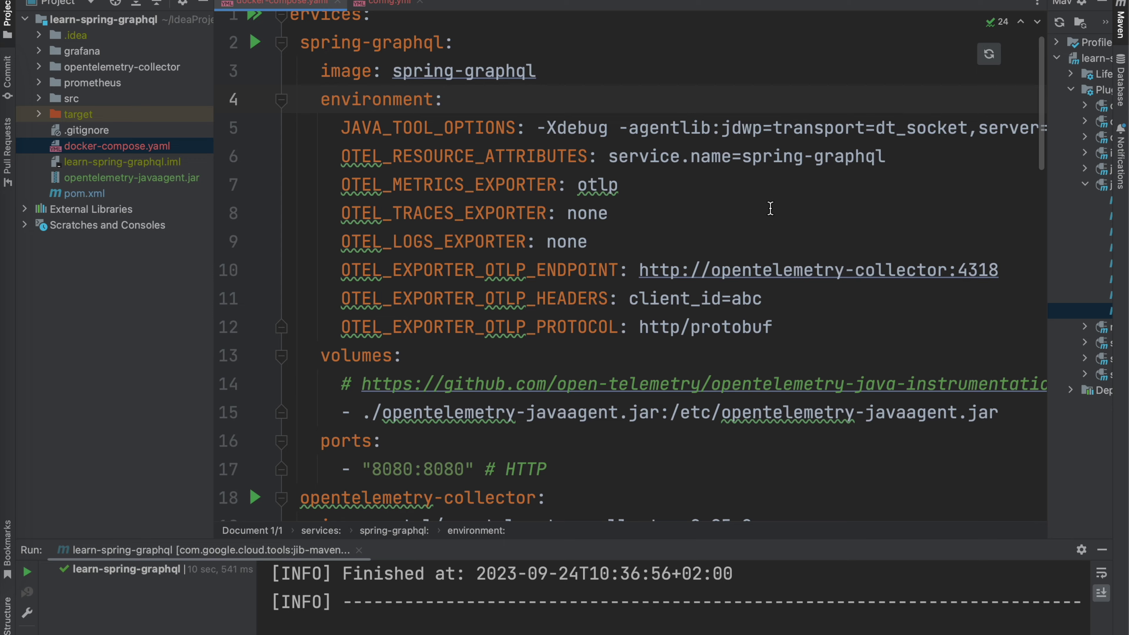
{"action": "scroll", "coordinate": [770, 207], "scroll_direction": "right", "scroll_amount": 10}
{"action": "scroll", "coordinate": [770, 208], "scroll_direction": "right", "scroll_amount": 15}
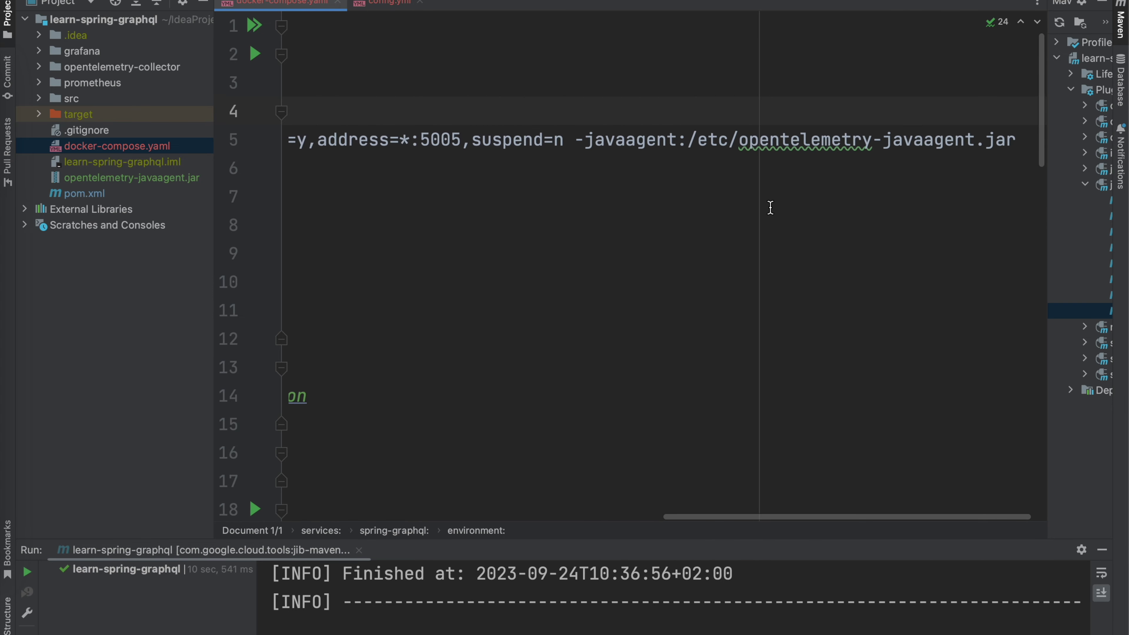
{"action": "left_click_drag", "start_coordinate": [1018, 145], "coordinate": [573, 146]}
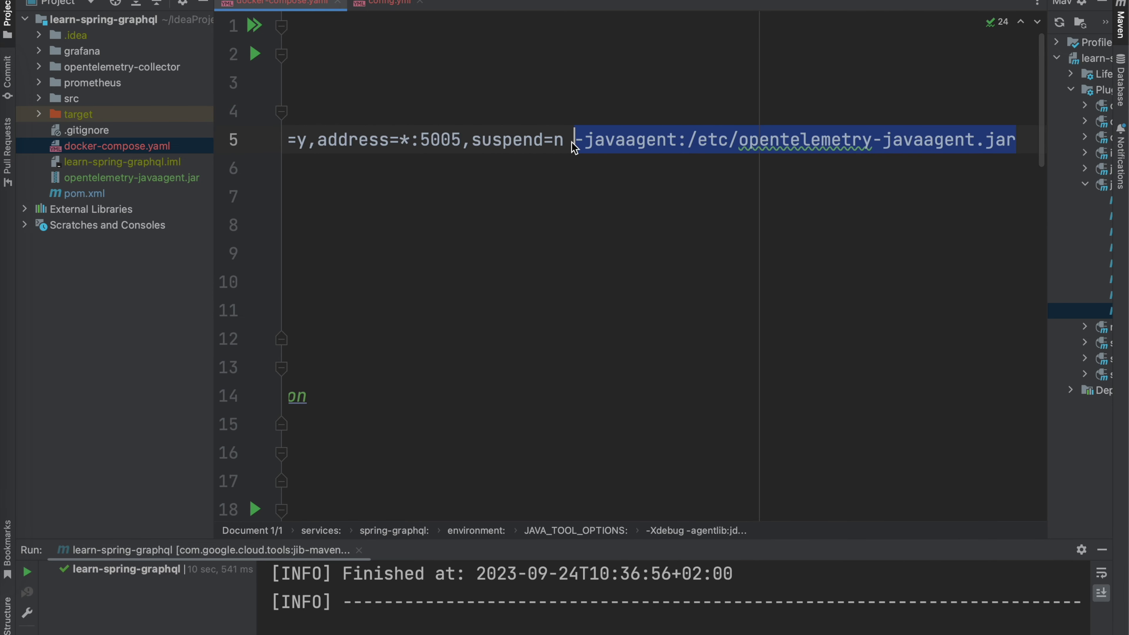
{"action": "left_click", "coordinate": [549, 234]}
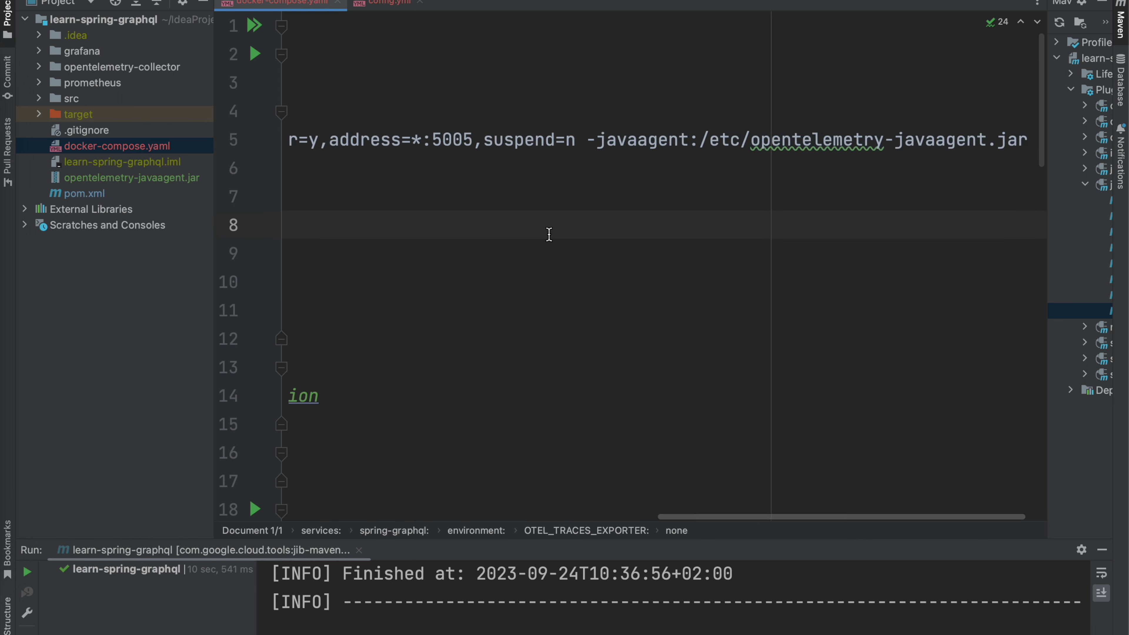
{"action": "scroll", "coordinate": [549, 234], "scroll_direction": "left", "scroll_amount": 5}
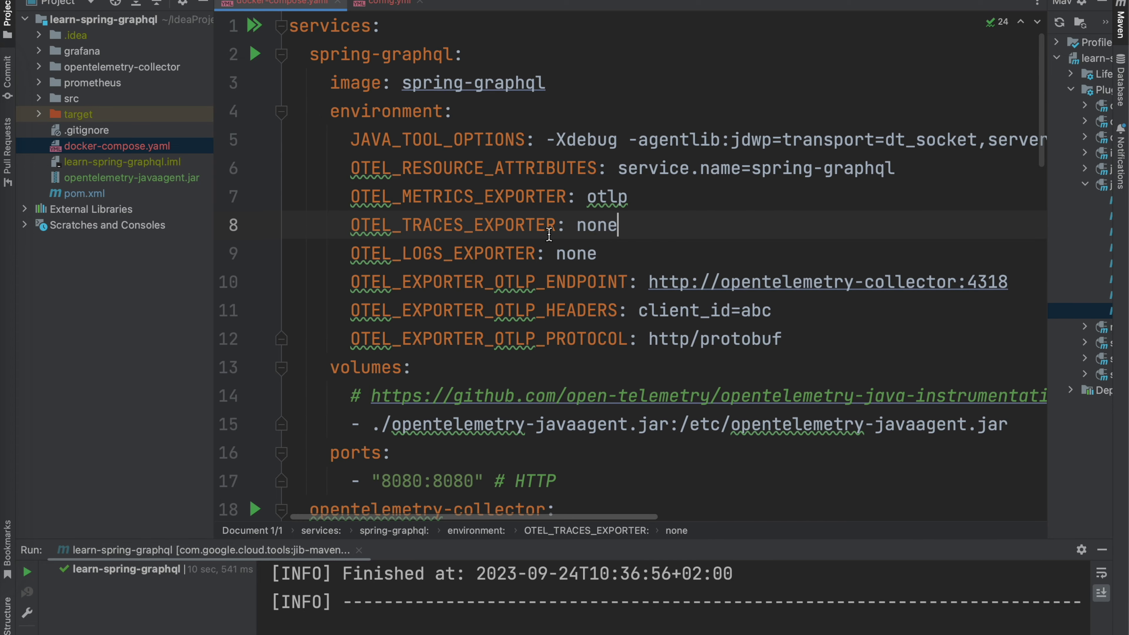
{"action": "scroll", "coordinate": [549, 234], "scroll_direction": "right", "scroll_amount": 2}
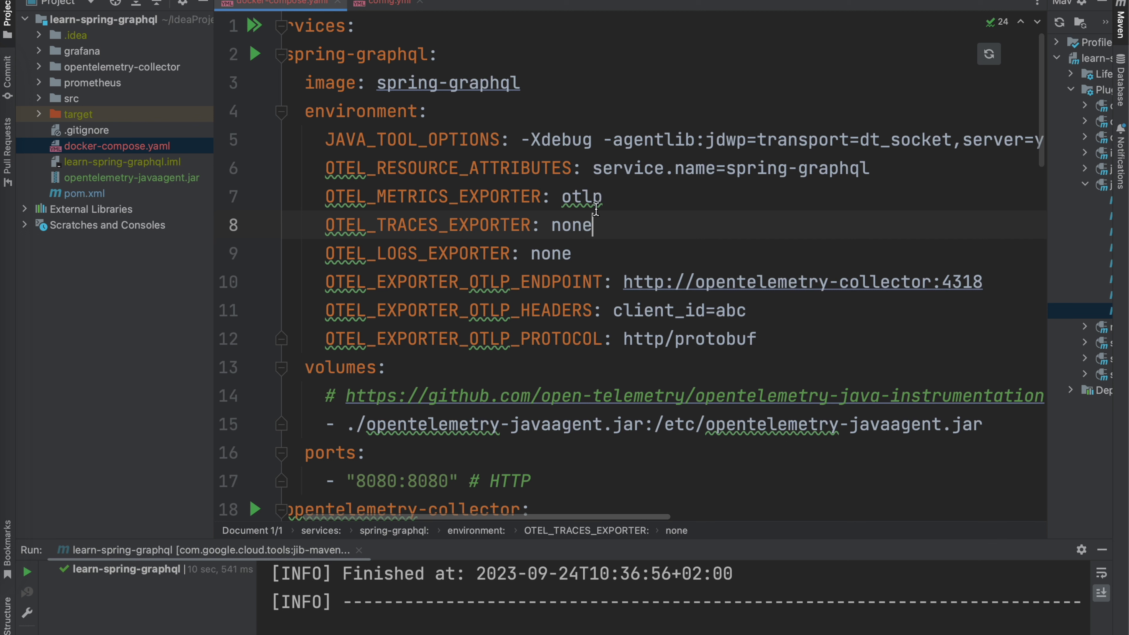
{"action": "left_click_drag", "start_coordinate": [325, 169], "coordinate": [759, 336]}
{"action": "left_click", "coordinate": [779, 341]}
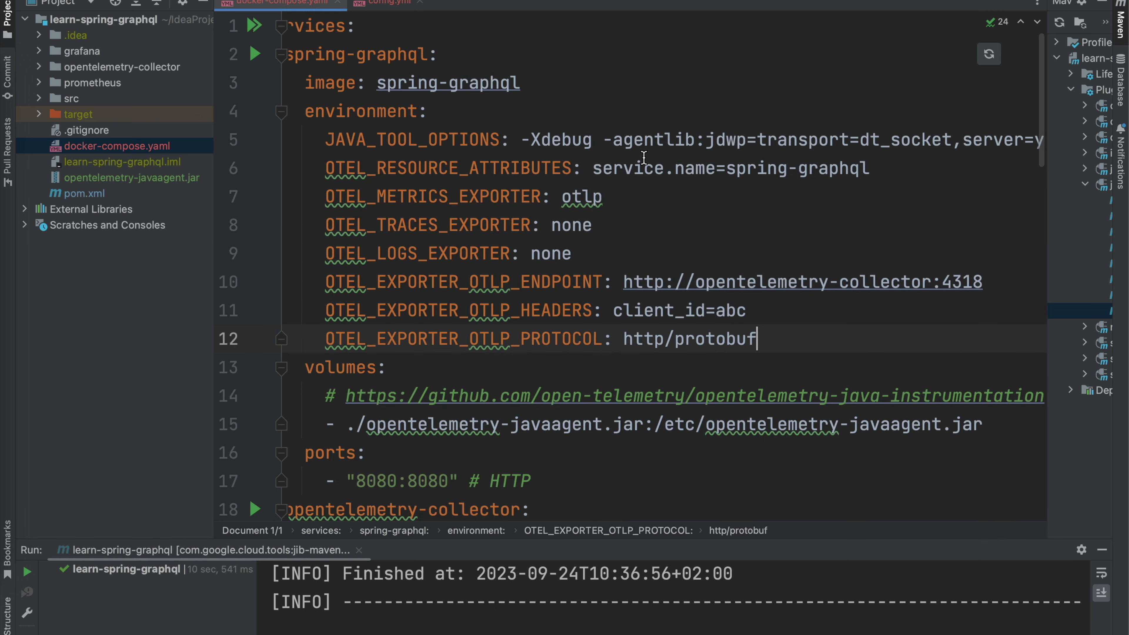
{"action": "left_click_drag", "start_coordinate": [613, 199], "coordinate": [323, 198]}
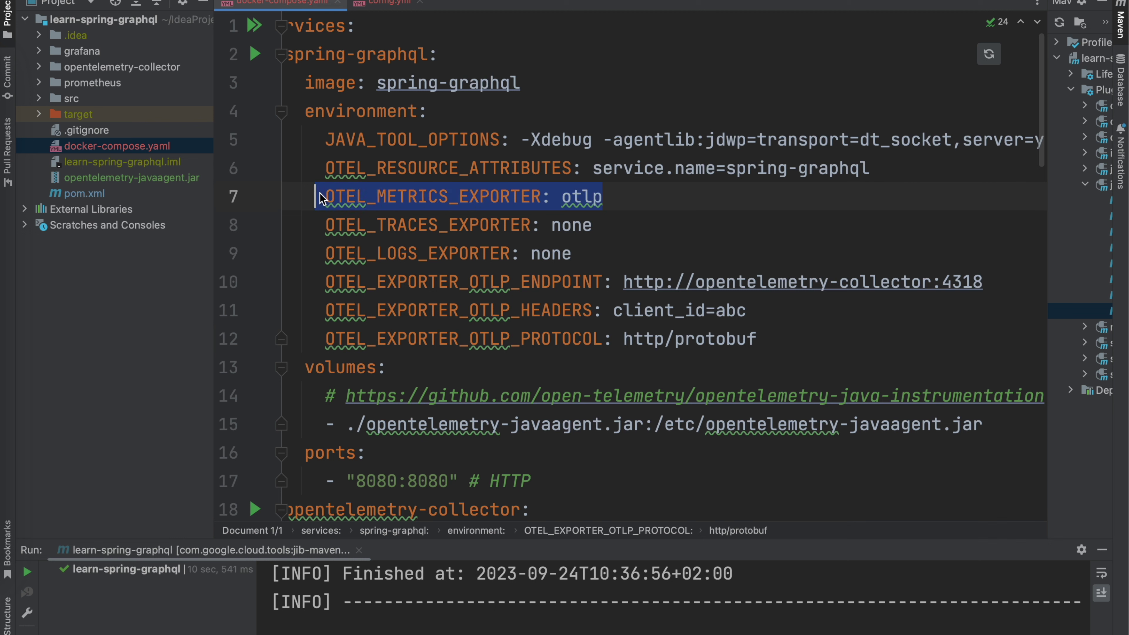
{"action": "left_click_drag", "start_coordinate": [572, 253], "coordinate": [323, 227]}
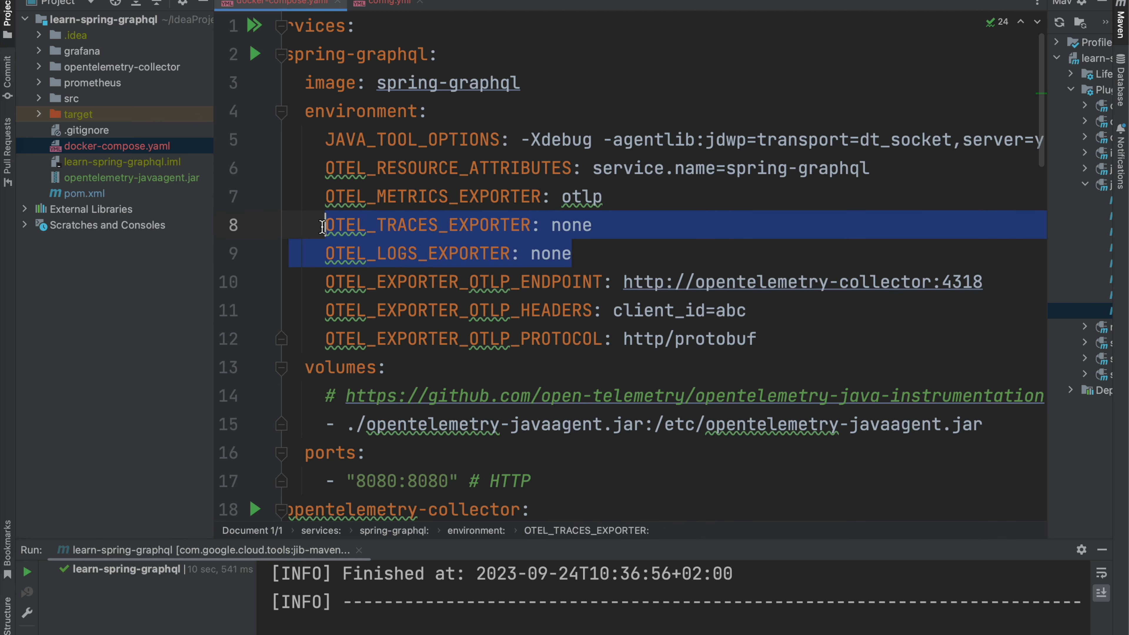
{"action": "left_click", "coordinate": [582, 254]}
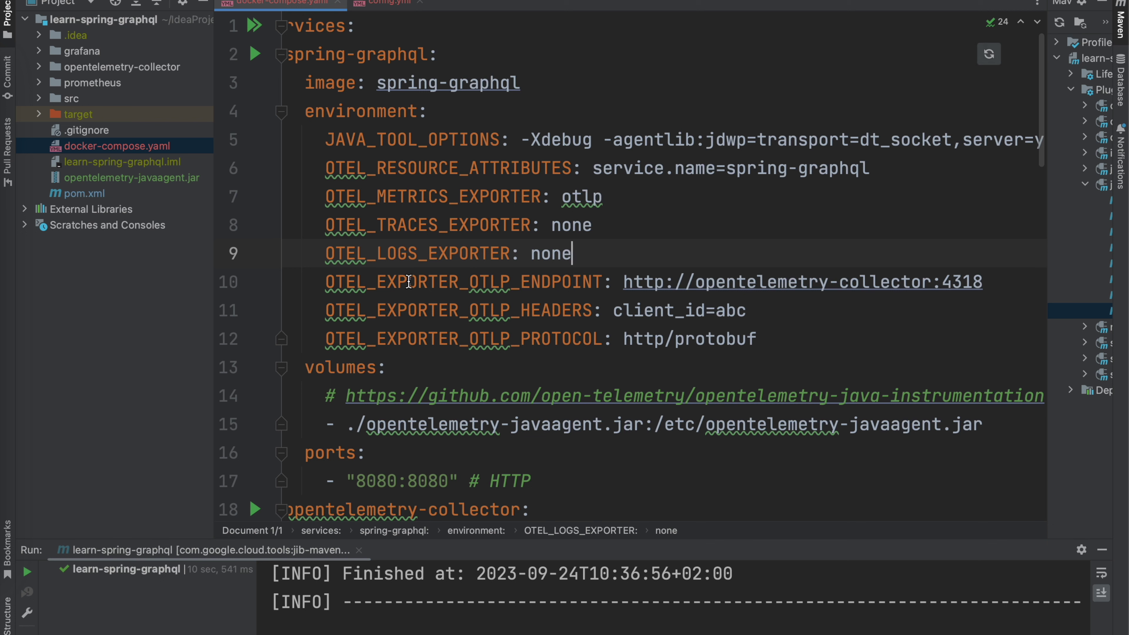
{"action": "left_click_drag", "start_coordinate": [328, 281], "coordinate": [601, 274]}
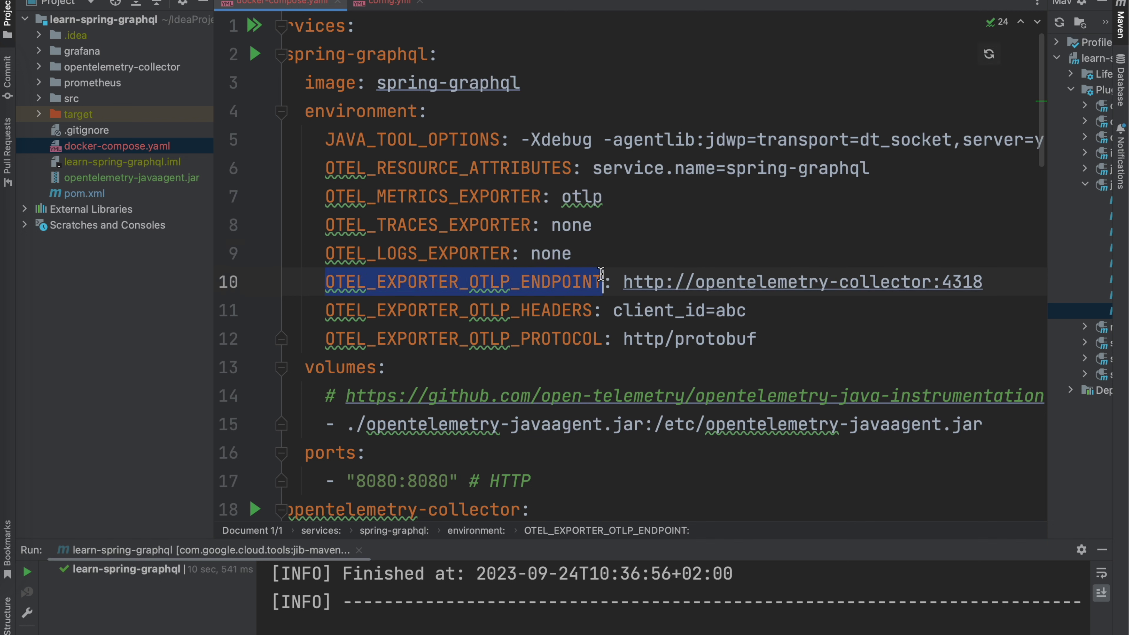
{"action": "left_click_drag", "start_coordinate": [996, 284], "coordinate": [625, 284]}
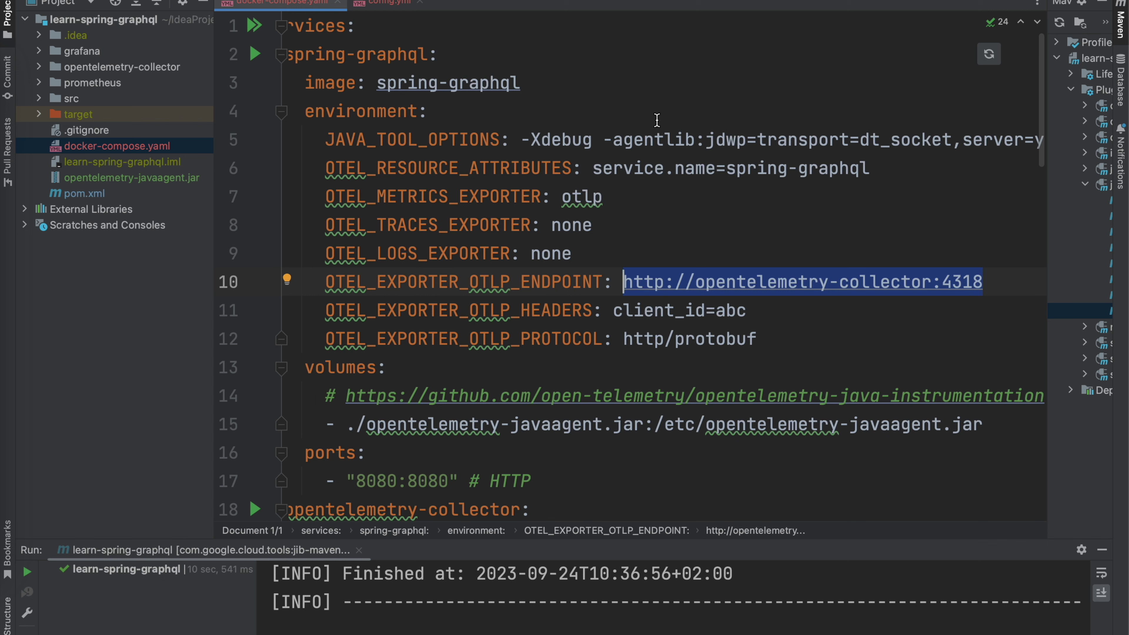
{"action": "left_click", "coordinate": [510, 281]}
{"action": "key", "text": "shift+Left"}
{"action": "key", "text": "shift+Left"}
{"action": "key", "text": "shift+Left"}
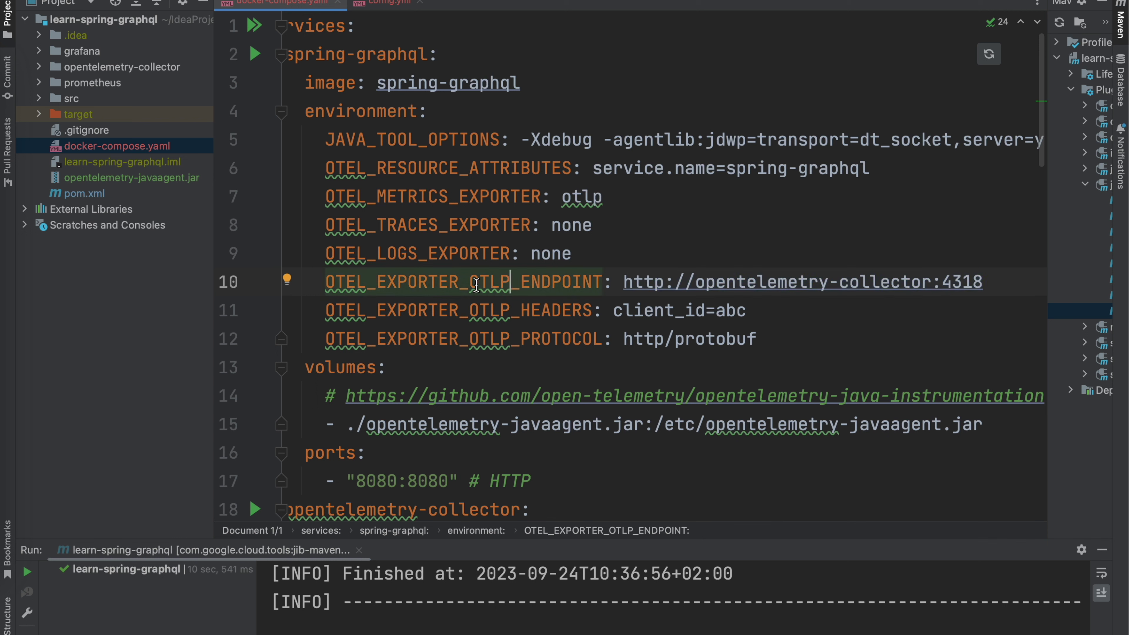
{"action": "left_click", "coordinate": [511, 285]}
{"action": "left_click_drag", "start_coordinate": [983, 281], "coordinate": [634, 281]}
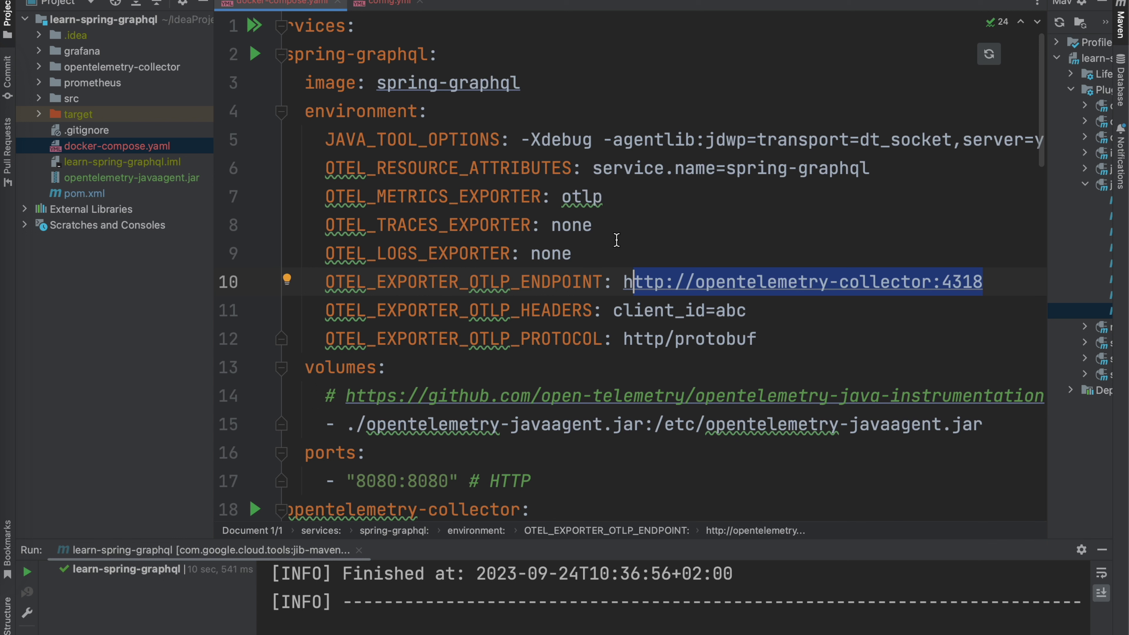
{"action": "left_click", "coordinate": [579, 266]}
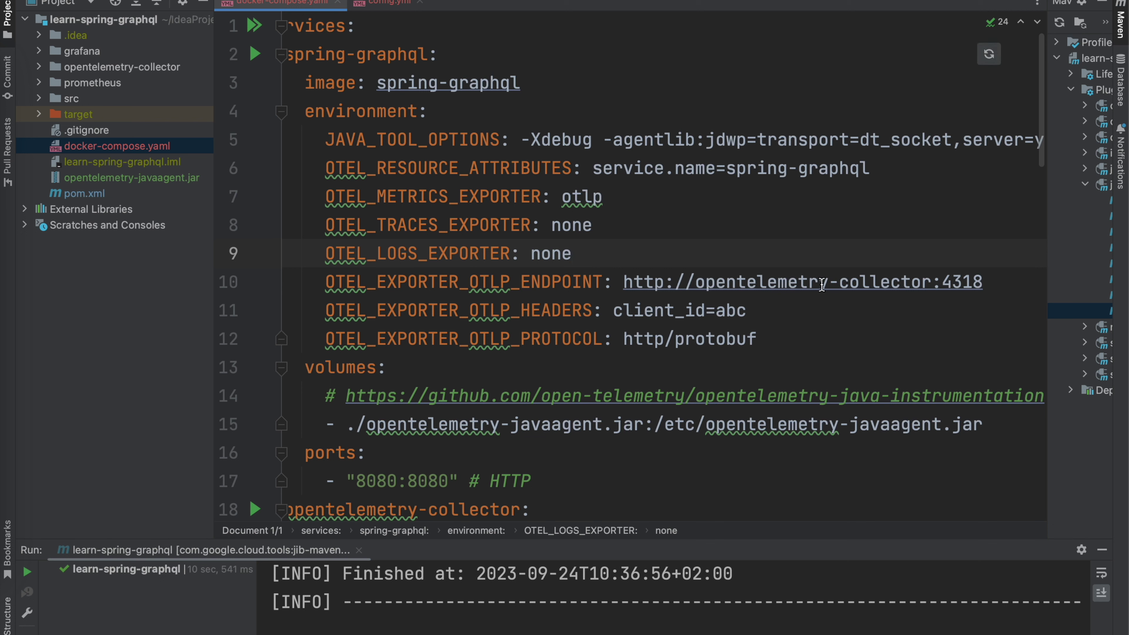
{"action": "left_click_drag", "start_coordinate": [745, 310], "coordinate": [614, 313]}
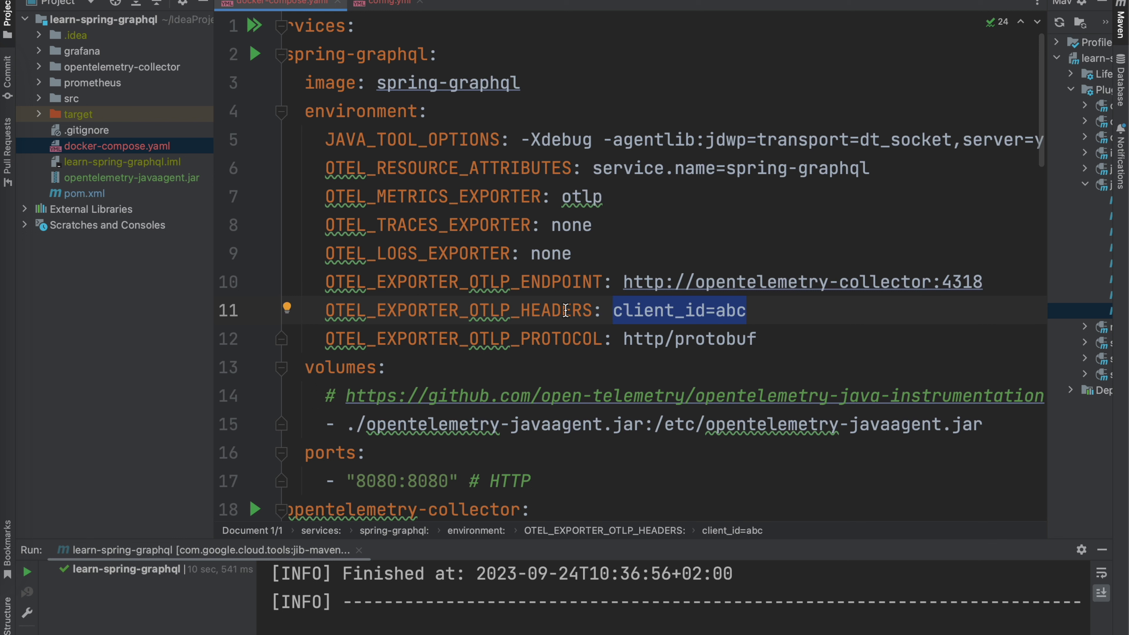
{"action": "double_click", "coordinate": [676, 314]}
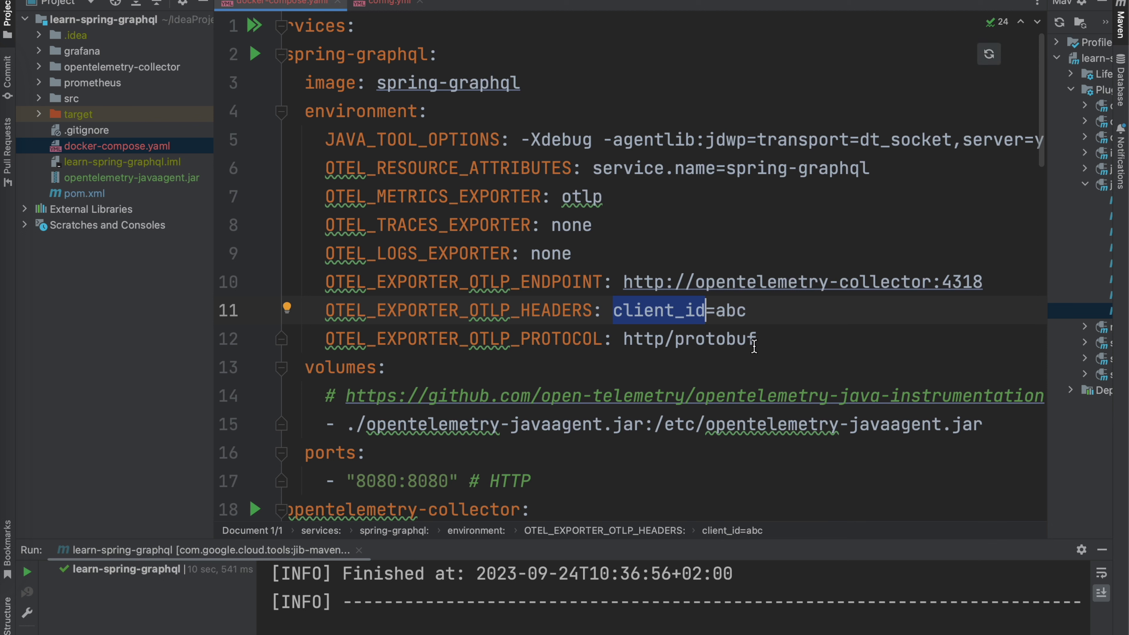
{"action": "left_click_drag", "start_coordinate": [760, 339], "coordinate": [627, 338]}
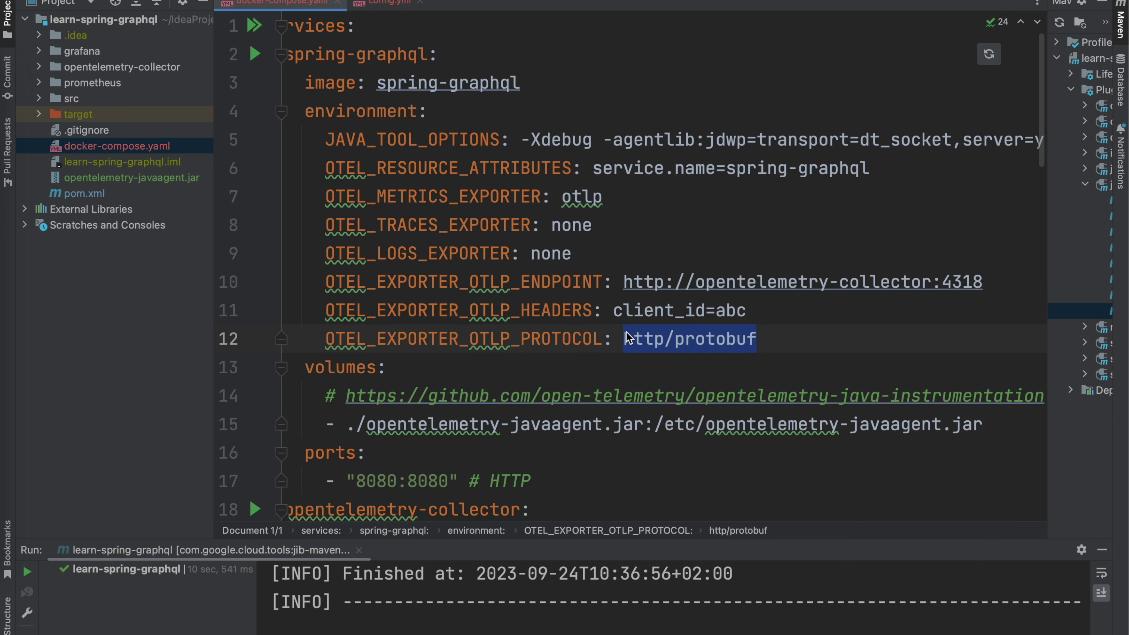
{"action": "double_click", "coordinate": [644, 339]}
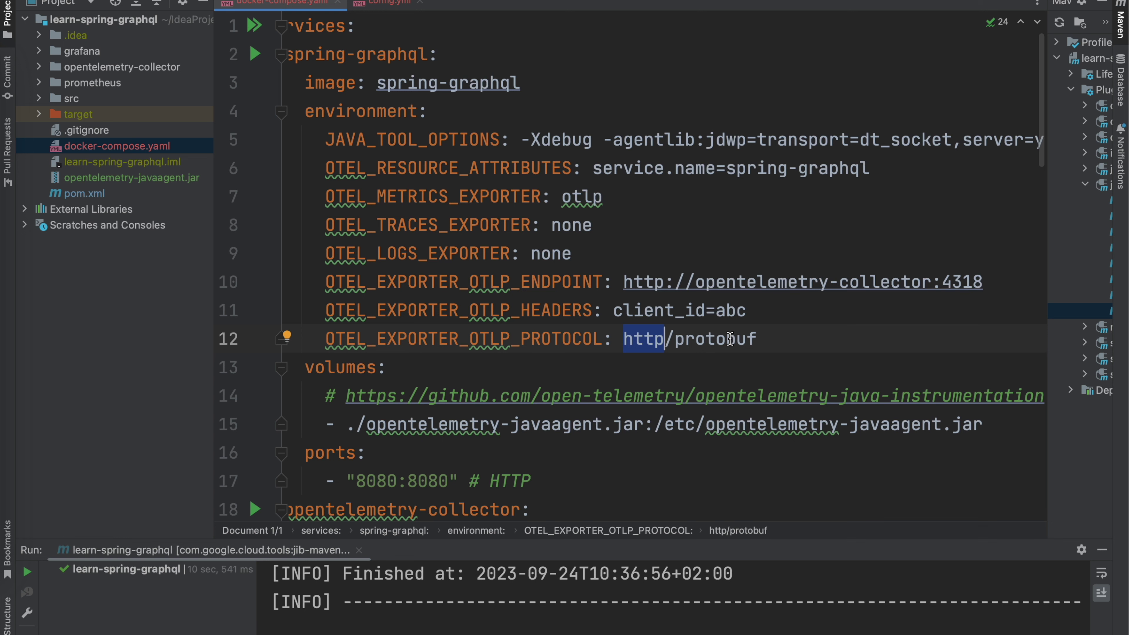
{"action": "scroll", "coordinate": [622, 339], "scroll_direction": "down", "scroll_amount": 2}
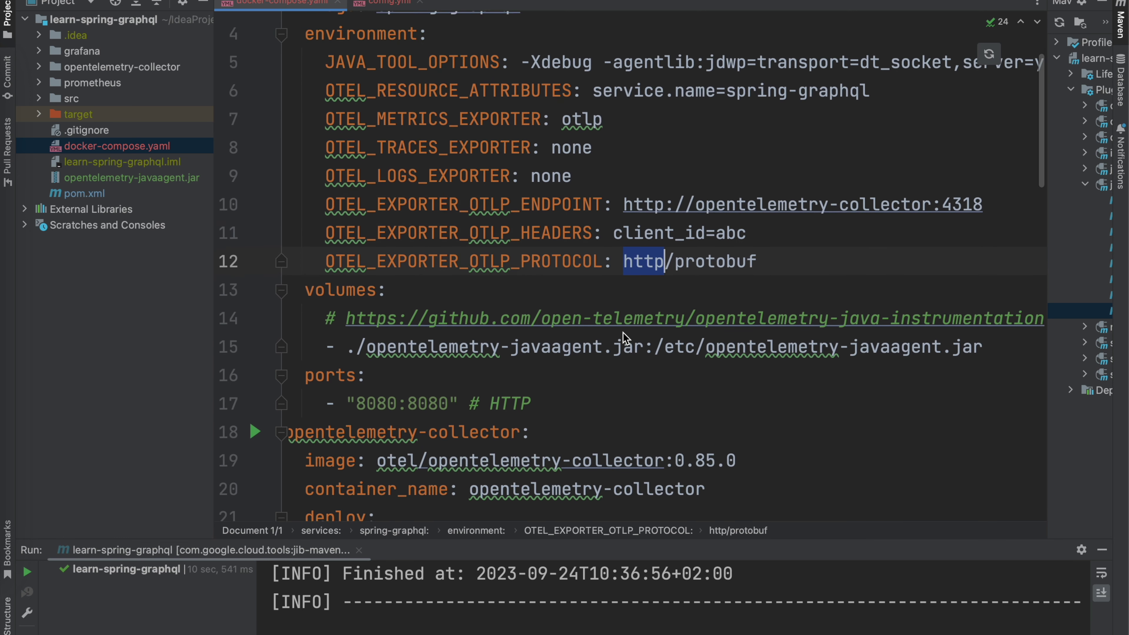
{"action": "scroll", "coordinate": [623, 338], "scroll_direction": "up", "scroll_amount": 2}
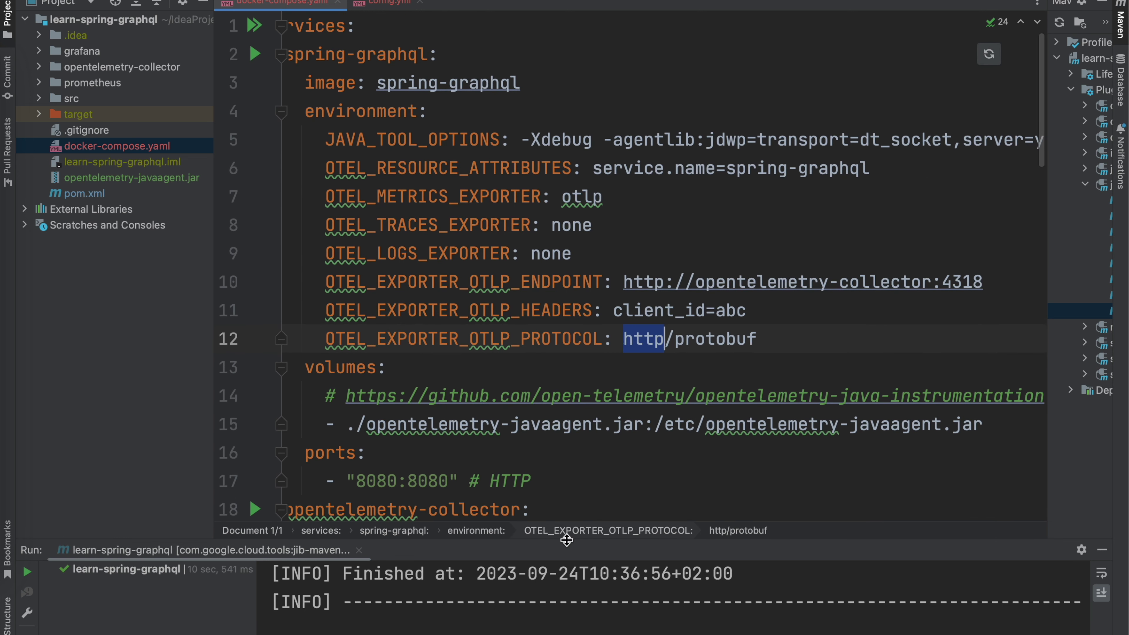
{"action": "left_click_drag", "start_coordinate": [567, 540], "coordinate": [566, 477]}
{"action": "scroll", "coordinate": [598, 291], "scroll_direction": "down", "scroll_amount": 5}
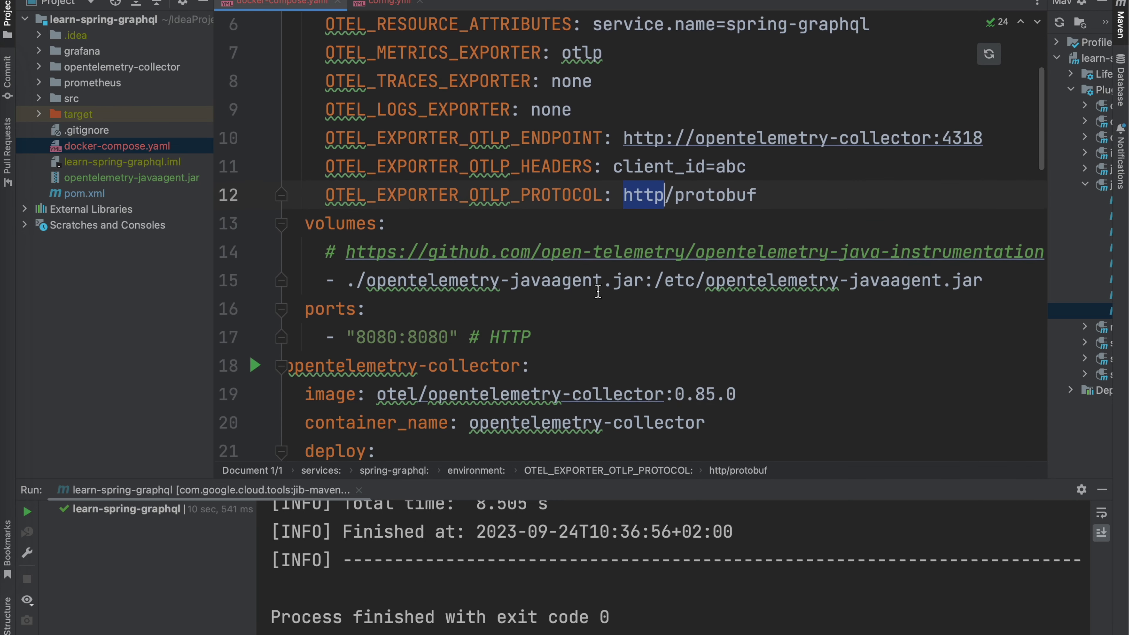
{"action": "scroll", "coordinate": [598, 291], "scroll_direction": "down", "scroll_amount": 6}
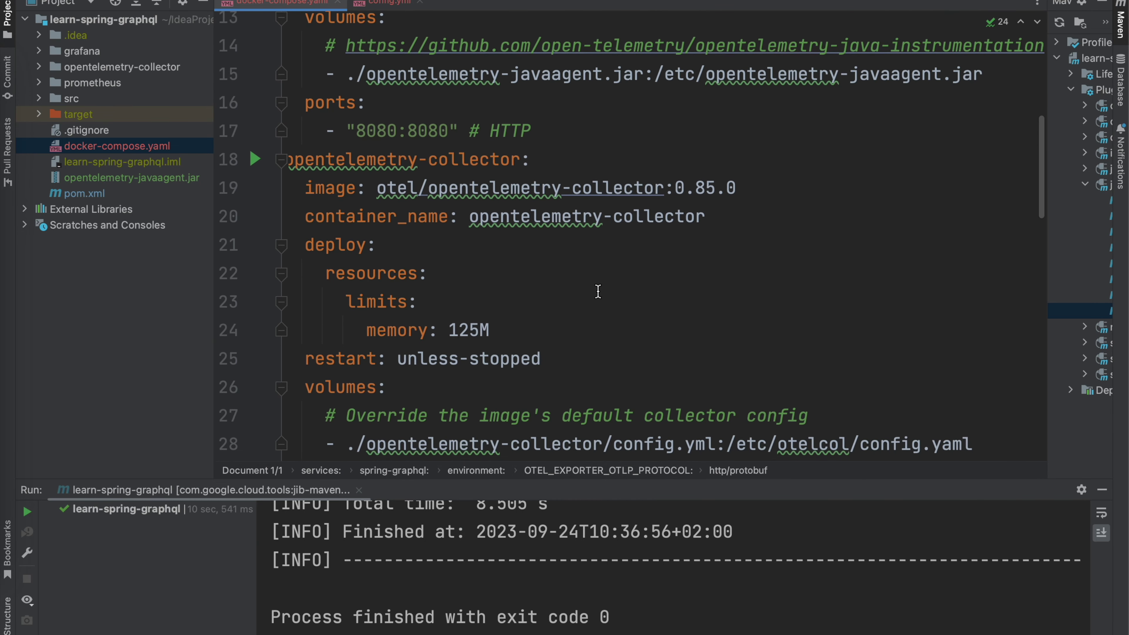
{"action": "scroll", "coordinate": [597, 292], "scroll_direction": "left", "scroll_amount": 1}
{"action": "scroll", "coordinate": [598, 292], "scroll_direction": "down", "scroll_amount": 2}
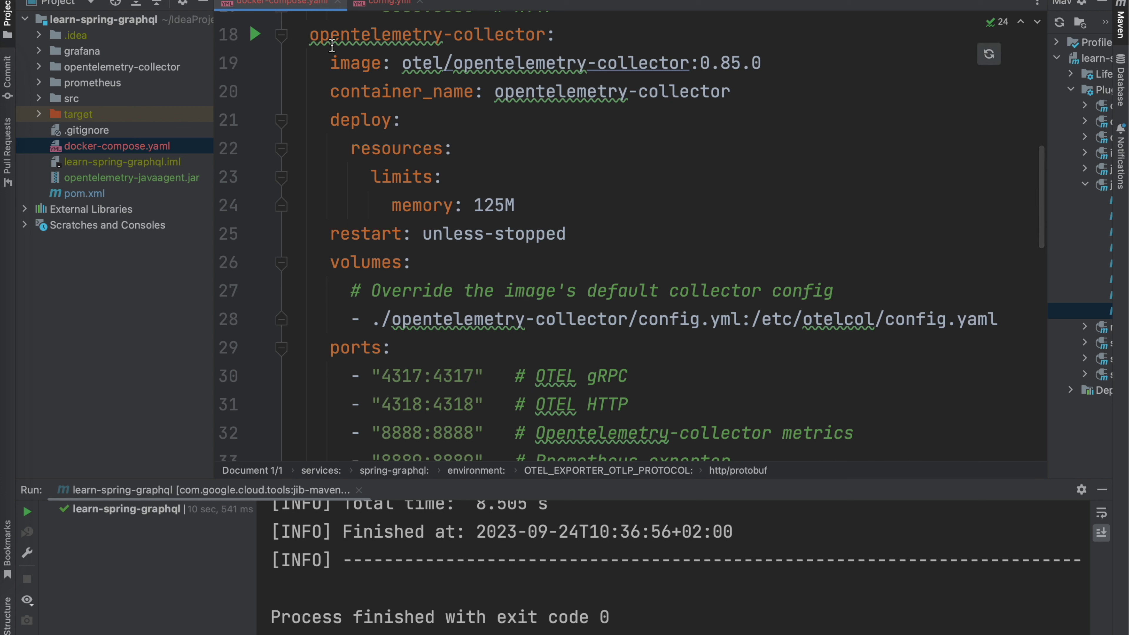
{"action": "left_click_drag", "start_coordinate": [310, 34], "coordinate": [557, 35]}
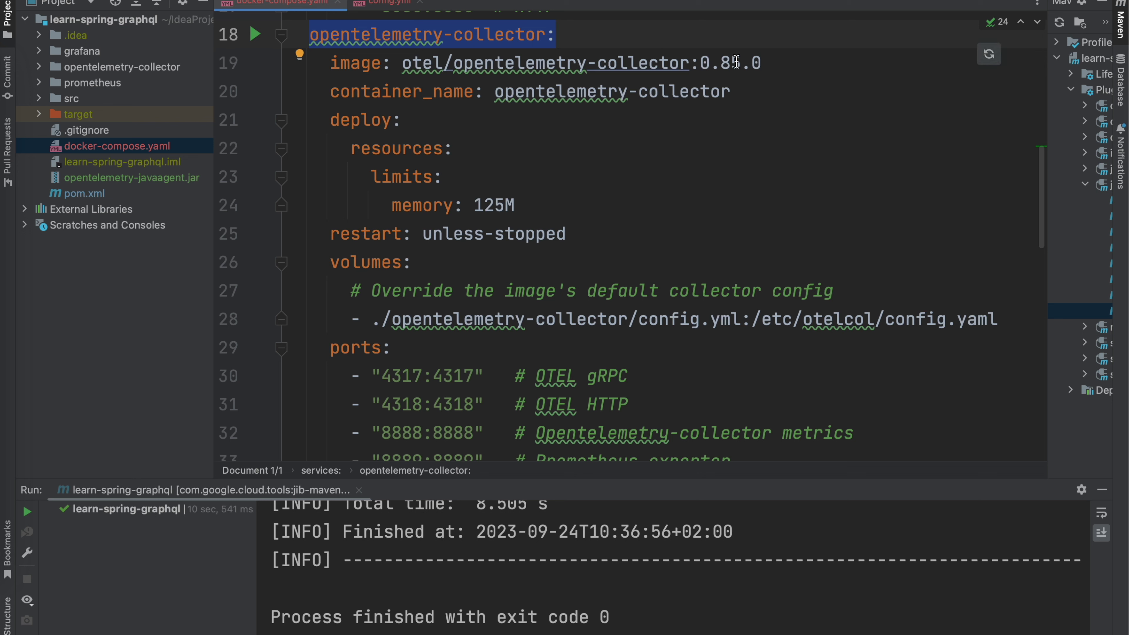
{"action": "mouse_move", "coordinate": [736, 62]}
{"action": "left_click_drag", "start_coordinate": [785, 62], "coordinate": [402, 62]}
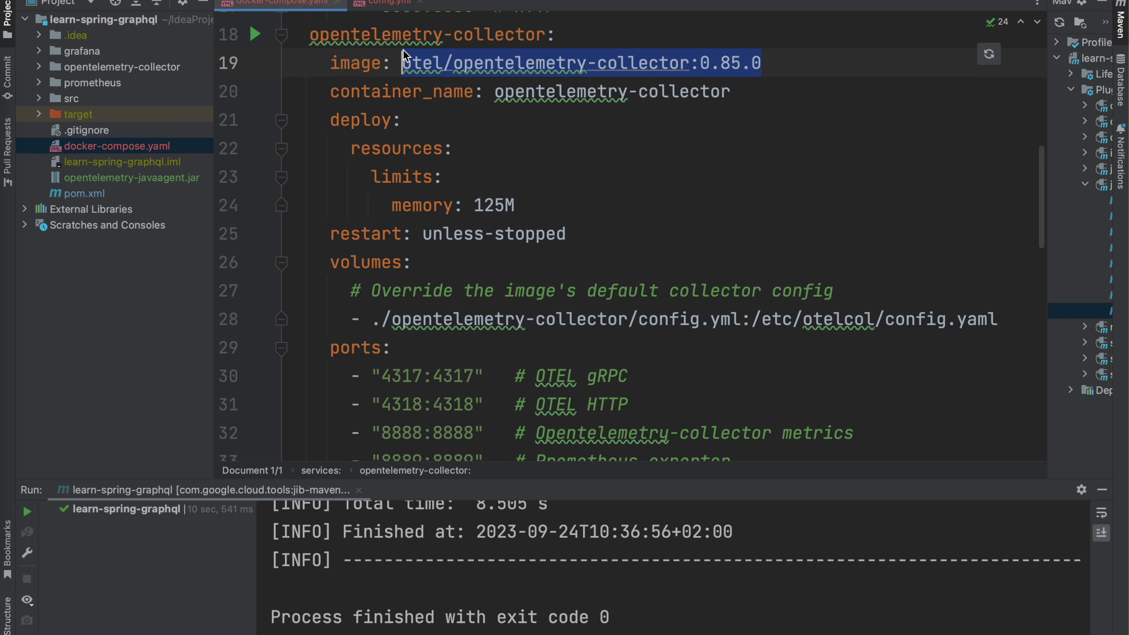
{"action": "left_click", "coordinate": [711, 61]}
{"action": "scroll", "coordinate": [696, 197], "scroll_direction": "down", "scroll_amount": 3}
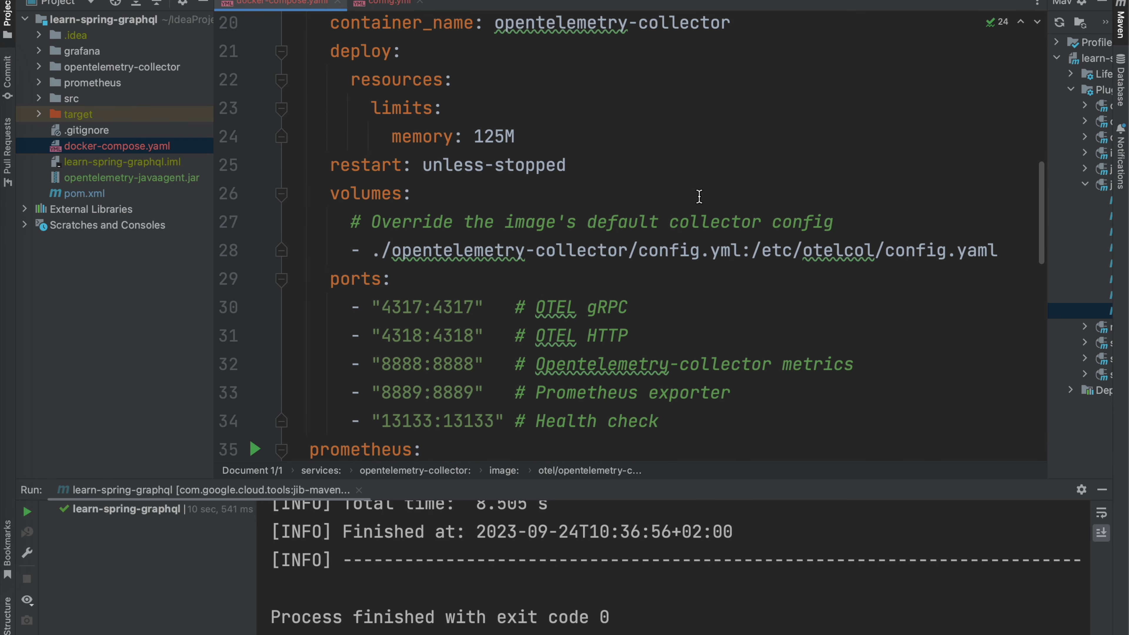
{"action": "scroll", "coordinate": [700, 197], "scroll_direction": "up", "scroll_amount": 2}
{"action": "left_click_drag", "start_coordinate": [998, 294], "coordinate": [750, 292]}
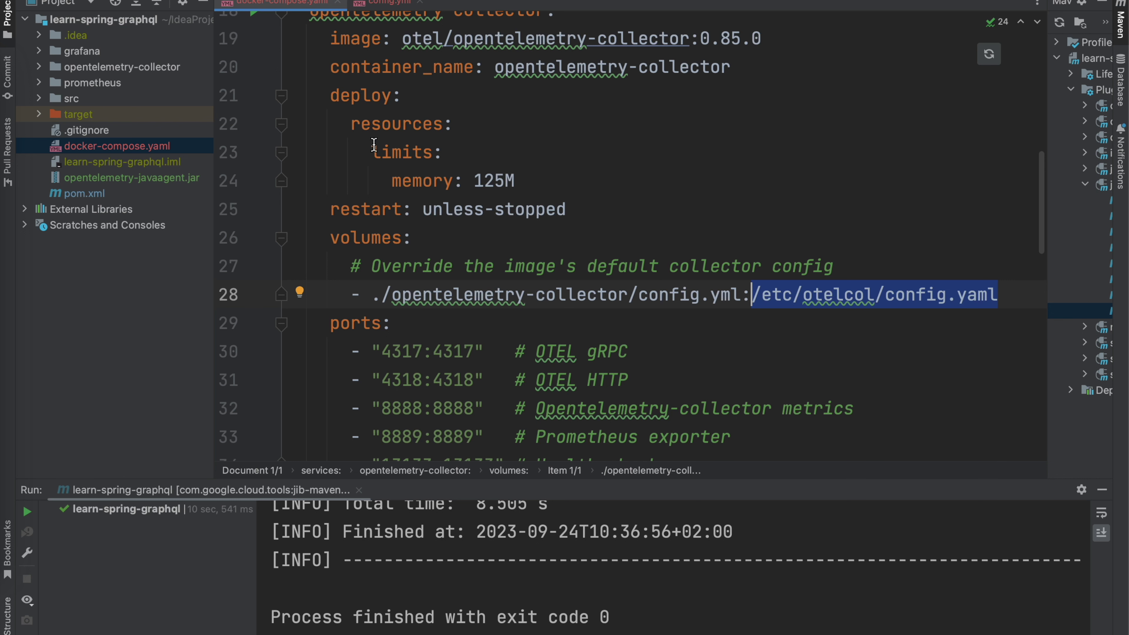
{"action": "left_click", "coordinate": [124, 68]}
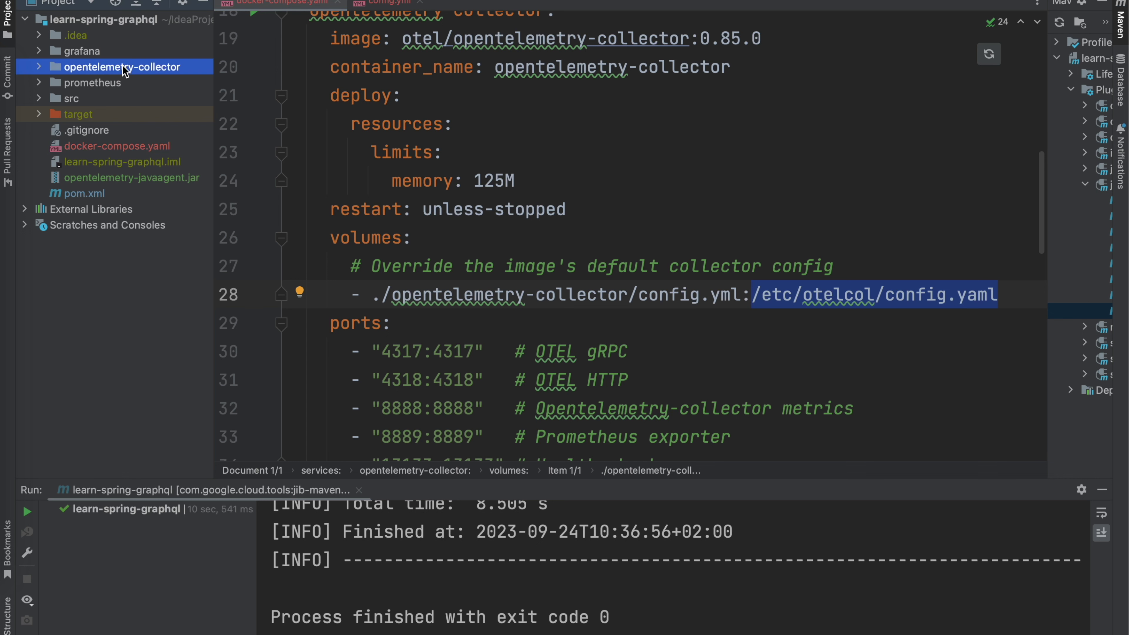
Step: Open config.yml from the opentelemetry-collector project folder
{"action": "double_click", "coordinate": [125, 67]}
{"action": "double_click", "coordinate": [103, 84]}
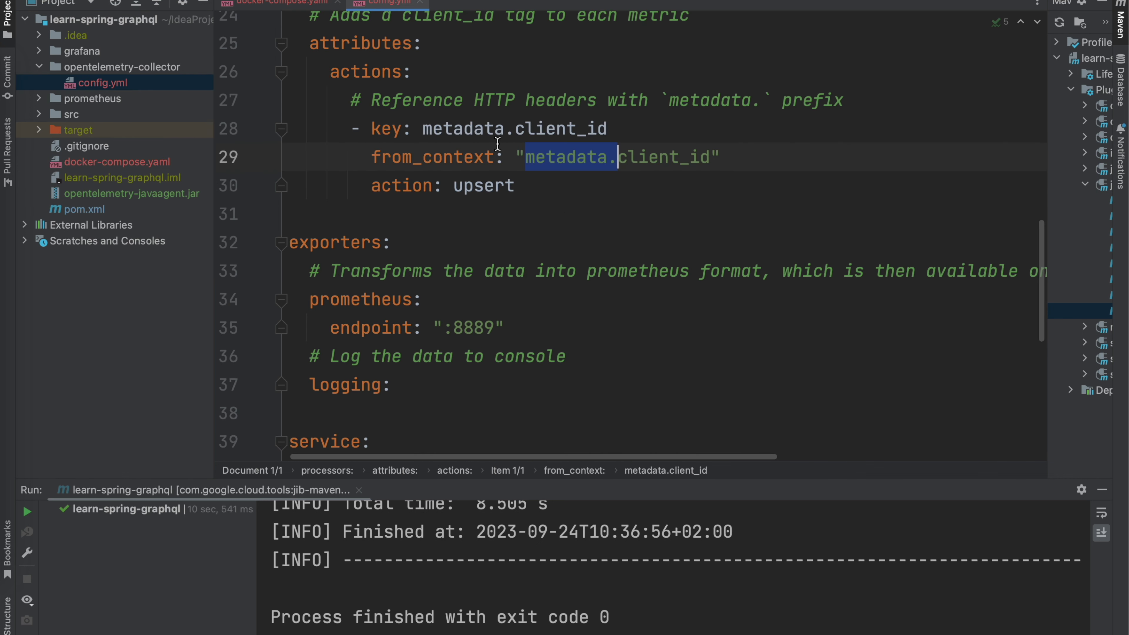
{"action": "scroll", "coordinate": [497, 144], "scroll_direction": "up", "scroll_amount": 10}
{"action": "left_click", "coordinate": [431, 238]}
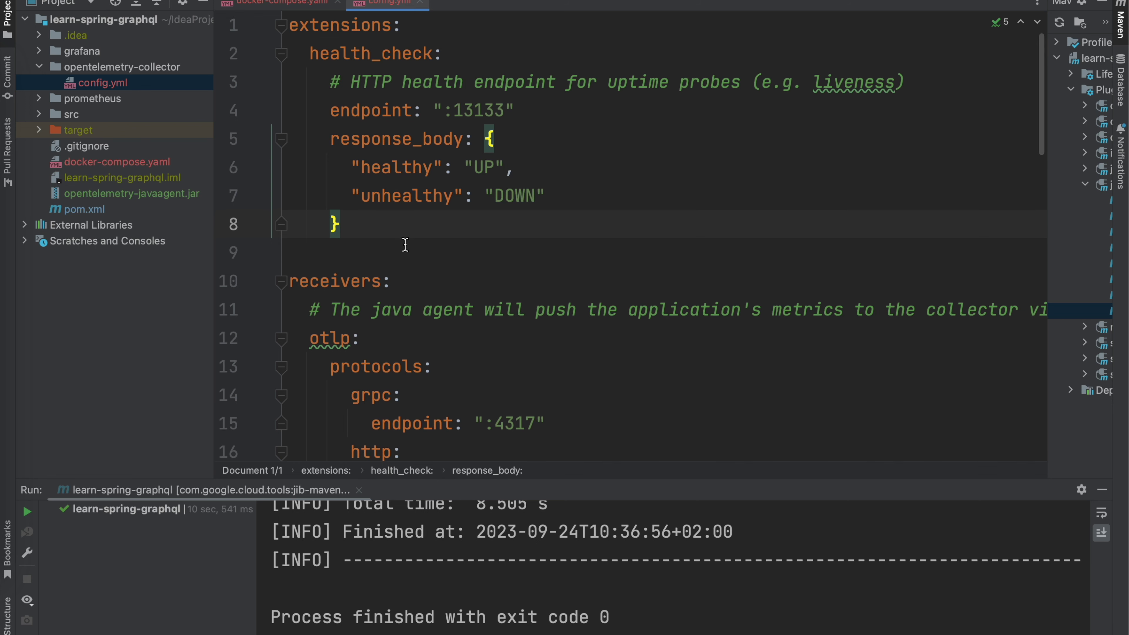
Step: Highlight the health_check endpoint port :13133 in the collector config
{"action": "scroll", "coordinate": [405, 245], "scroll_direction": "down", "scroll_amount": 1}
{"action": "scroll", "coordinate": [405, 245], "scroll_direction": "up", "scroll_amount": 1}
{"action": "left_click", "coordinate": [491, 111]}
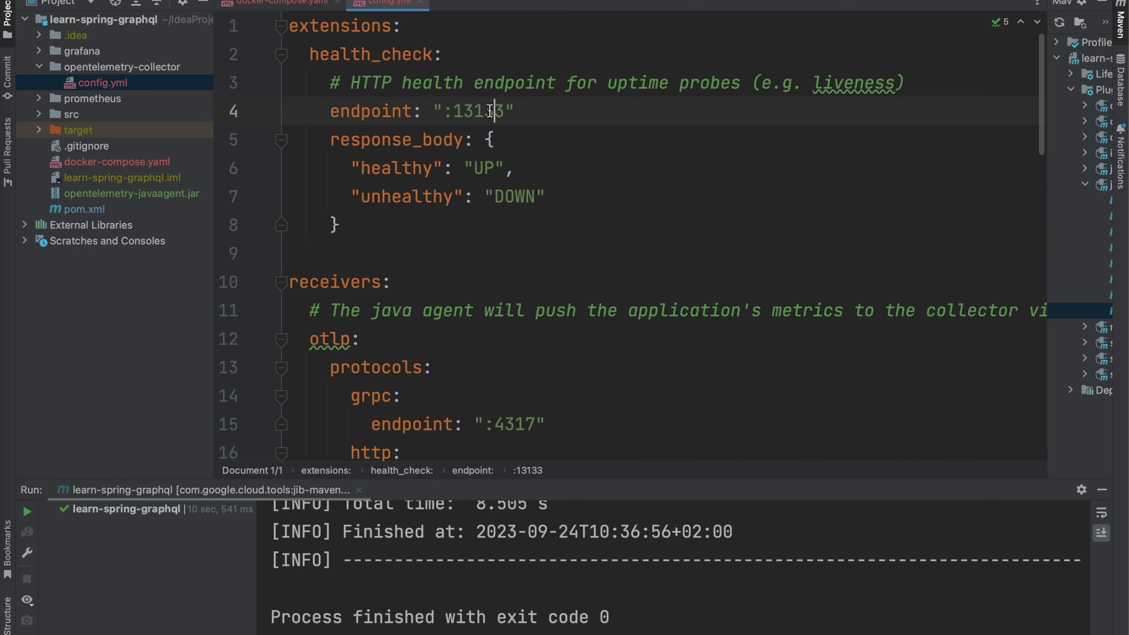
{"action": "double_click", "coordinate": [469, 110]}
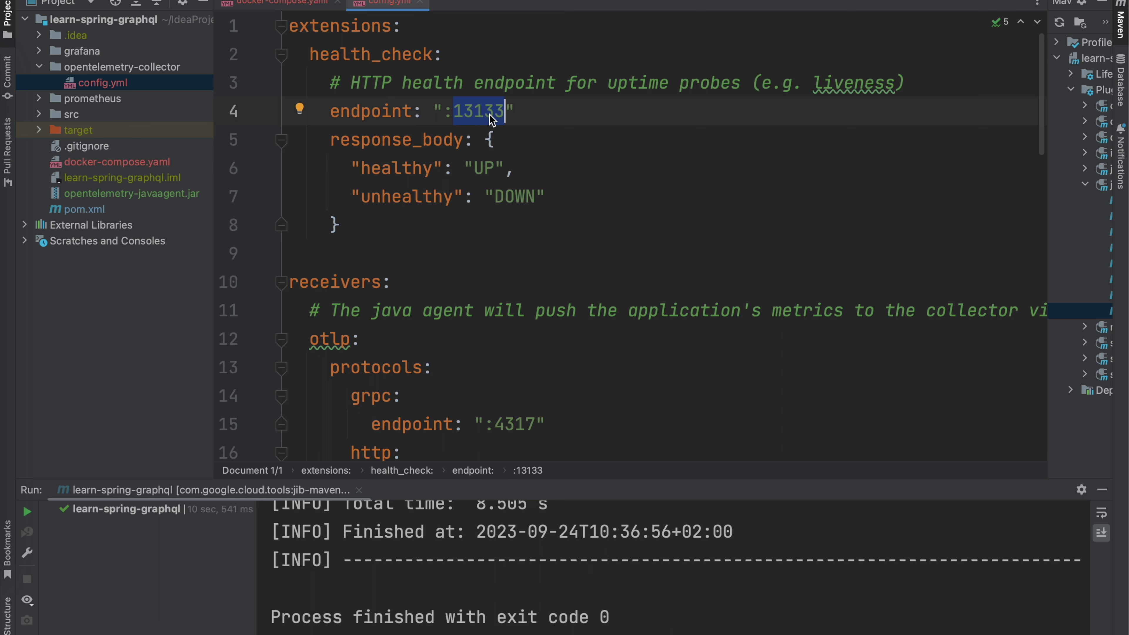
{"action": "left_click", "coordinate": [528, 113]}
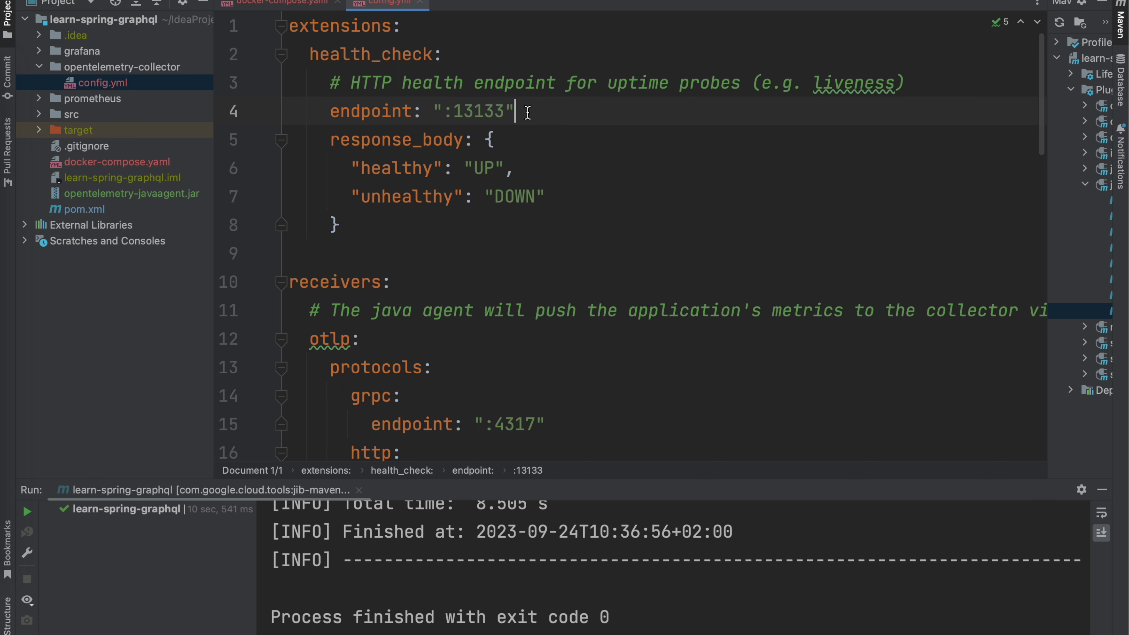
{"action": "left_click_drag", "start_coordinate": [530, 113], "coordinate": [423, 112]}
{"action": "scroll", "coordinate": [472, 181], "scroll_direction": "down", "scroll_amount": 1}
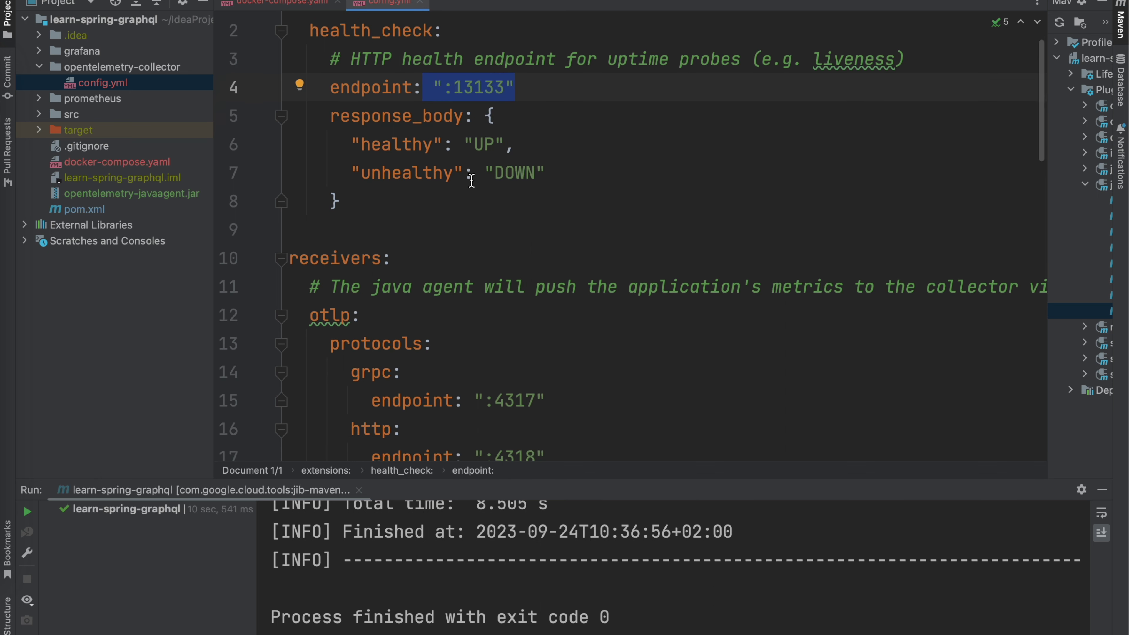
{"action": "scroll", "coordinate": [471, 180], "scroll_direction": "up", "scroll_amount": 1}
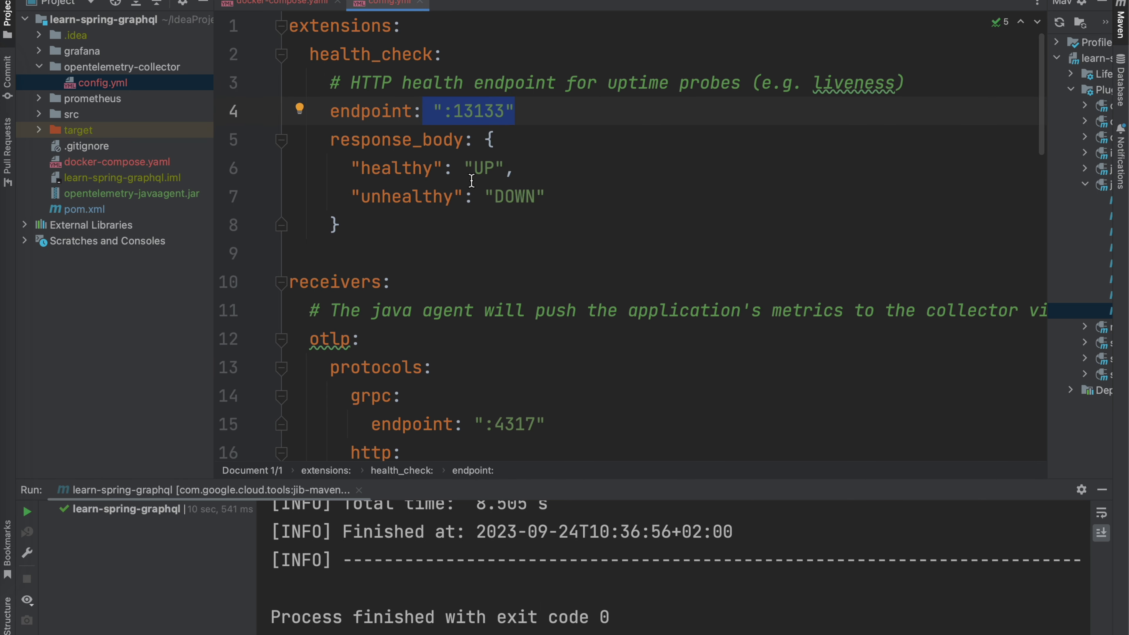
{"action": "left_click", "coordinate": [410, 201]}
{"action": "left_click", "coordinate": [377, 231]}
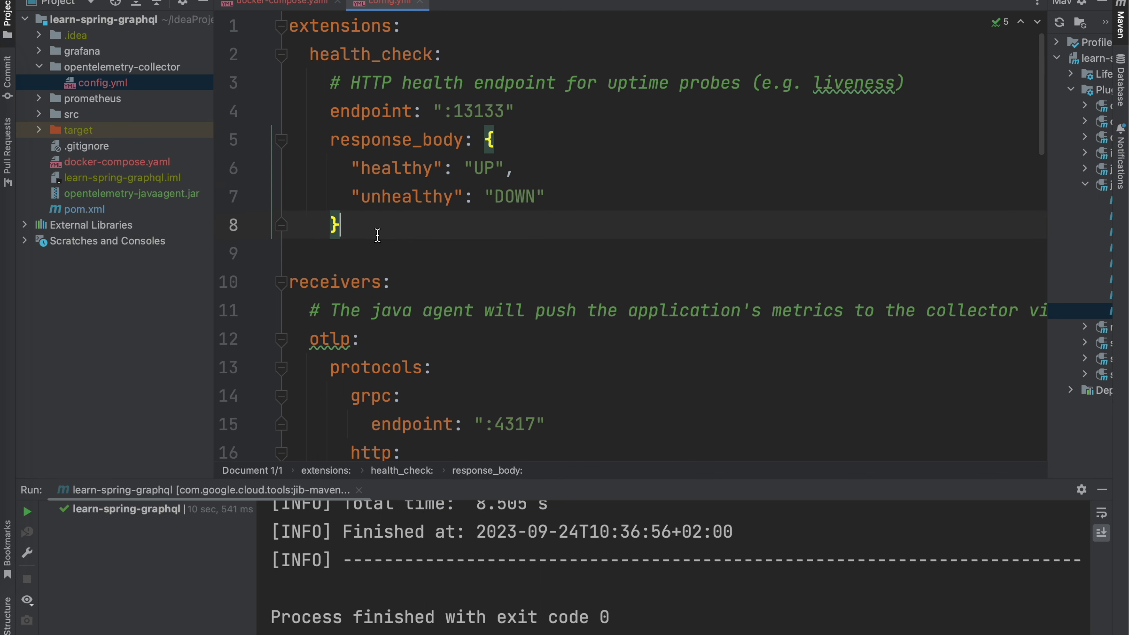
{"action": "scroll", "coordinate": [376, 234], "scroll_direction": "down", "scroll_amount": 6}
{"action": "scroll", "coordinate": [377, 233], "scroll_direction": "down", "scroll_amount": 2}
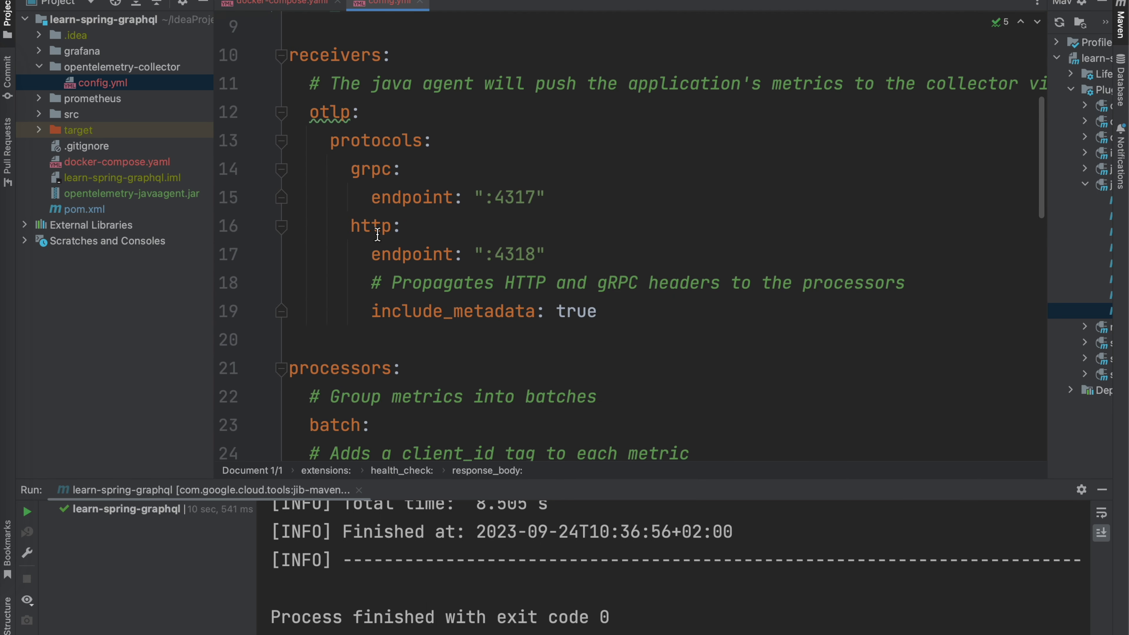
{"action": "left_click", "coordinate": [341, 43]}
{"action": "scroll", "coordinate": [401, 309], "scroll_direction": "down", "scroll_amount": 10}
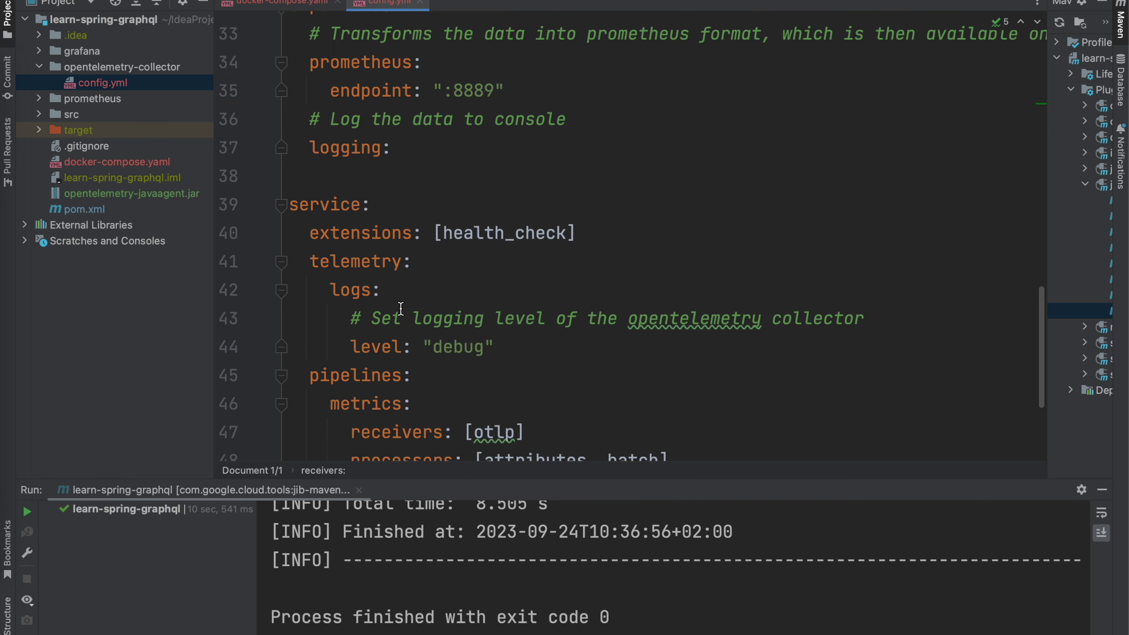
{"action": "scroll", "coordinate": [410, 86], "scroll_direction": "up", "scroll_amount": 2}
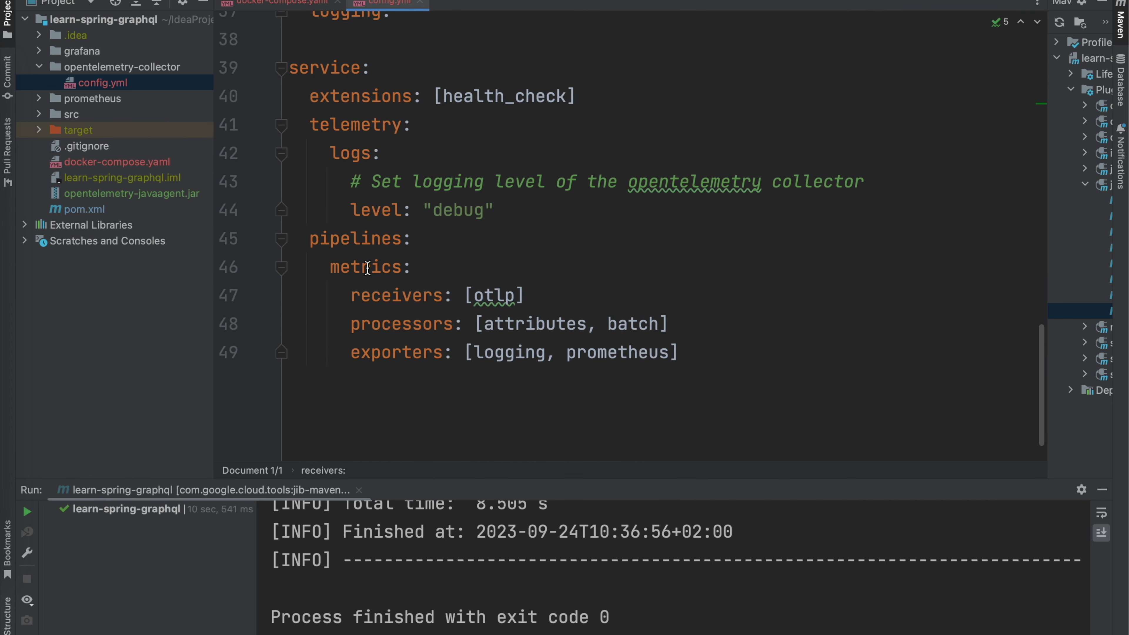
{"action": "mouse_move", "coordinate": [635, 98]}
{"action": "left_mouse_down"}
{"action": "mouse_move", "coordinate": [308, 96]}
{"action": "mouse_move", "coordinate": [527, 212]}
{"action": "left_mouse_up"}
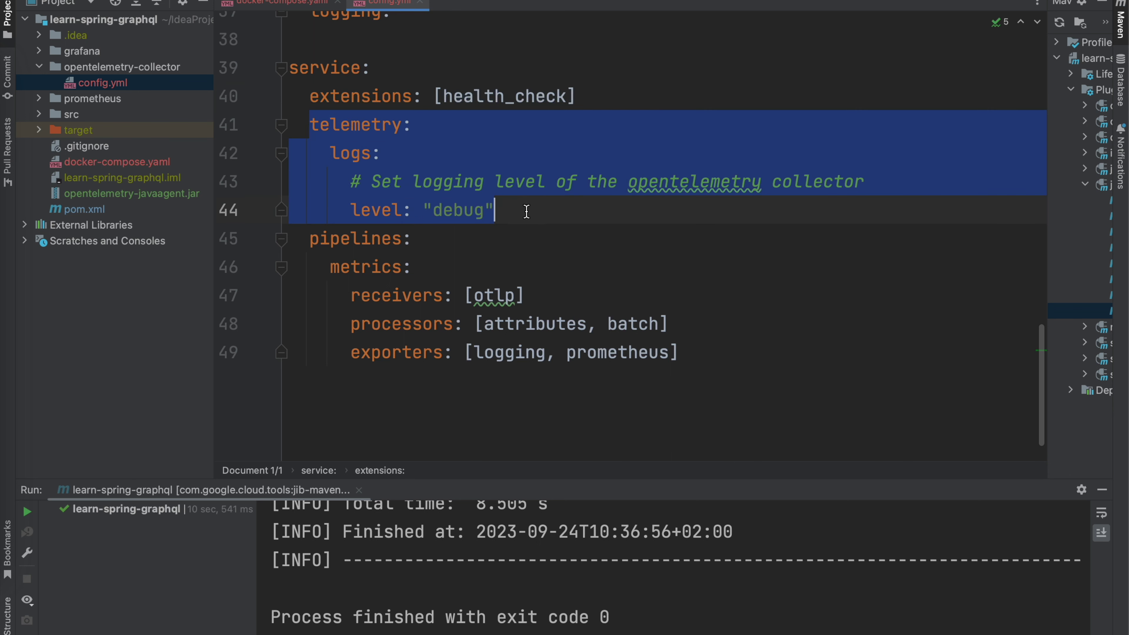
{"action": "left_click", "coordinate": [504, 226]}
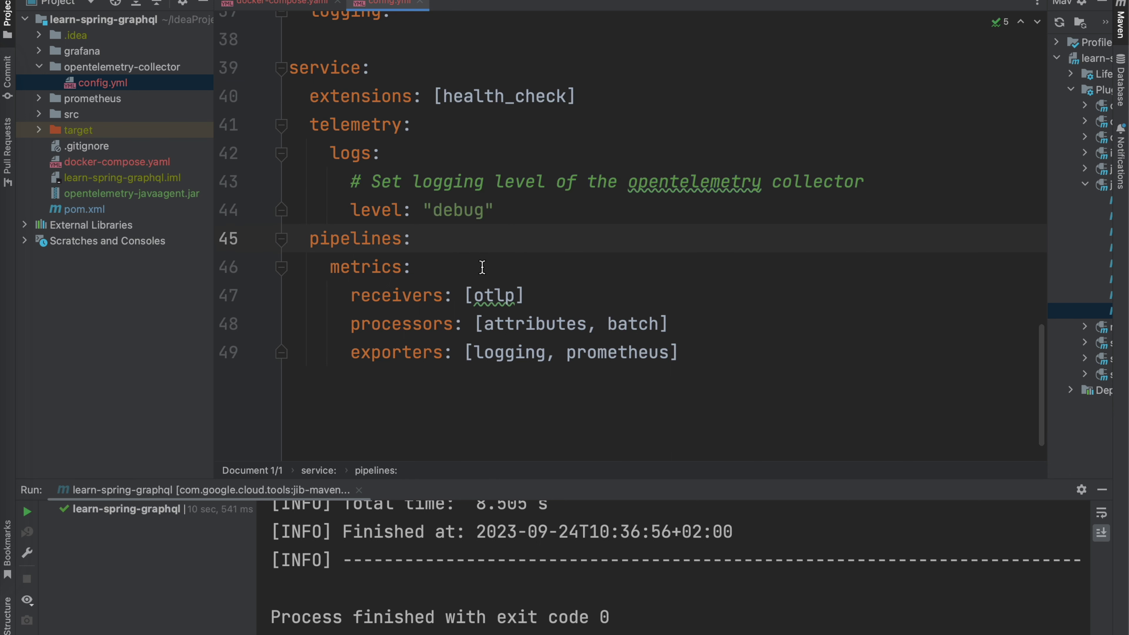
{"action": "double_click", "coordinate": [360, 267]}
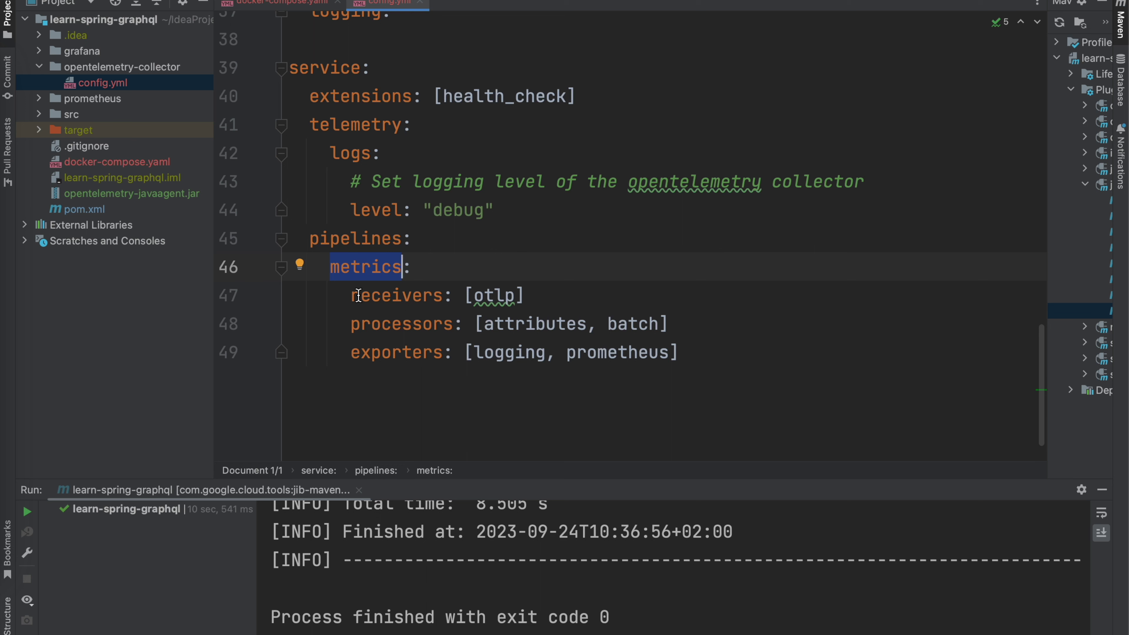
{"action": "double_click", "coordinate": [490, 295]}
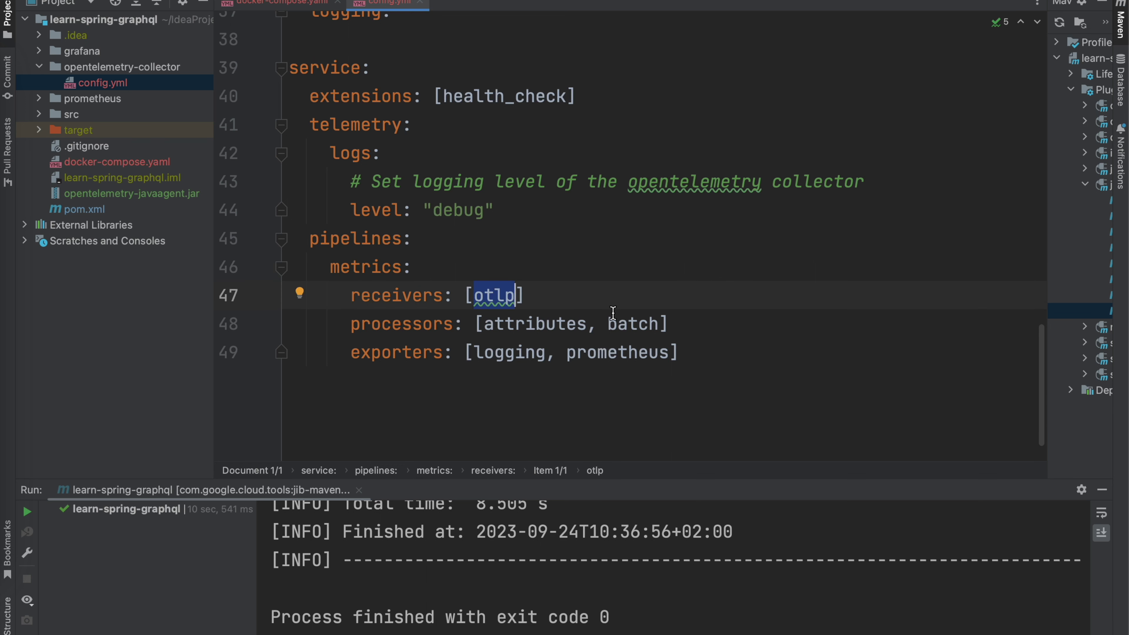
{"action": "left_click_drag", "start_coordinate": [689, 323], "coordinate": [353, 314]}
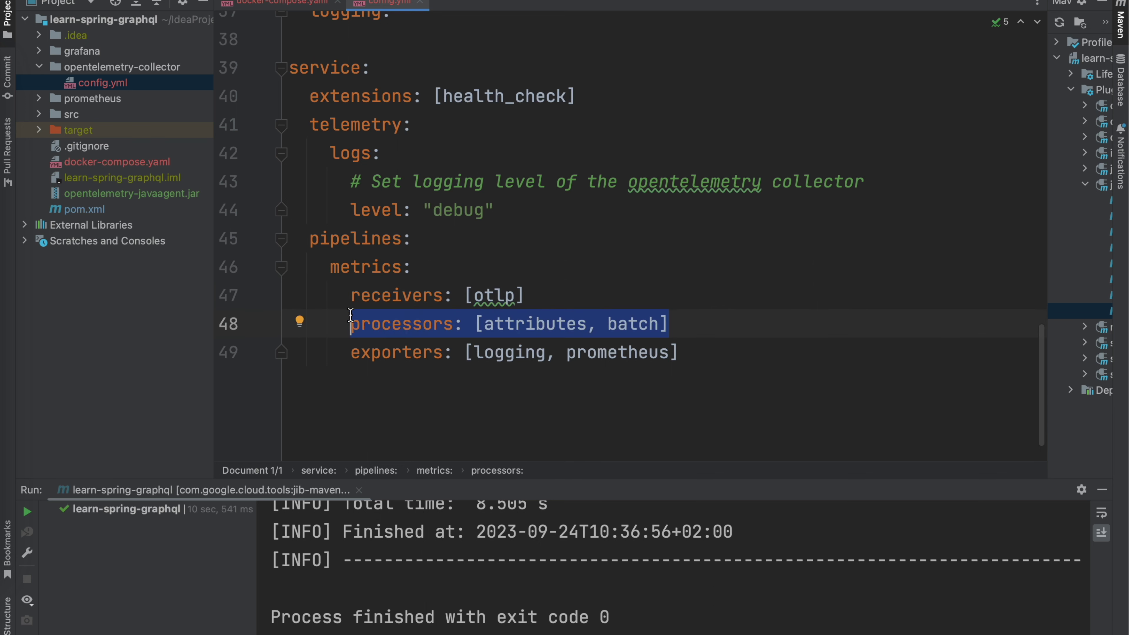
{"action": "left_click_drag", "start_coordinate": [688, 354], "coordinate": [340, 354]}
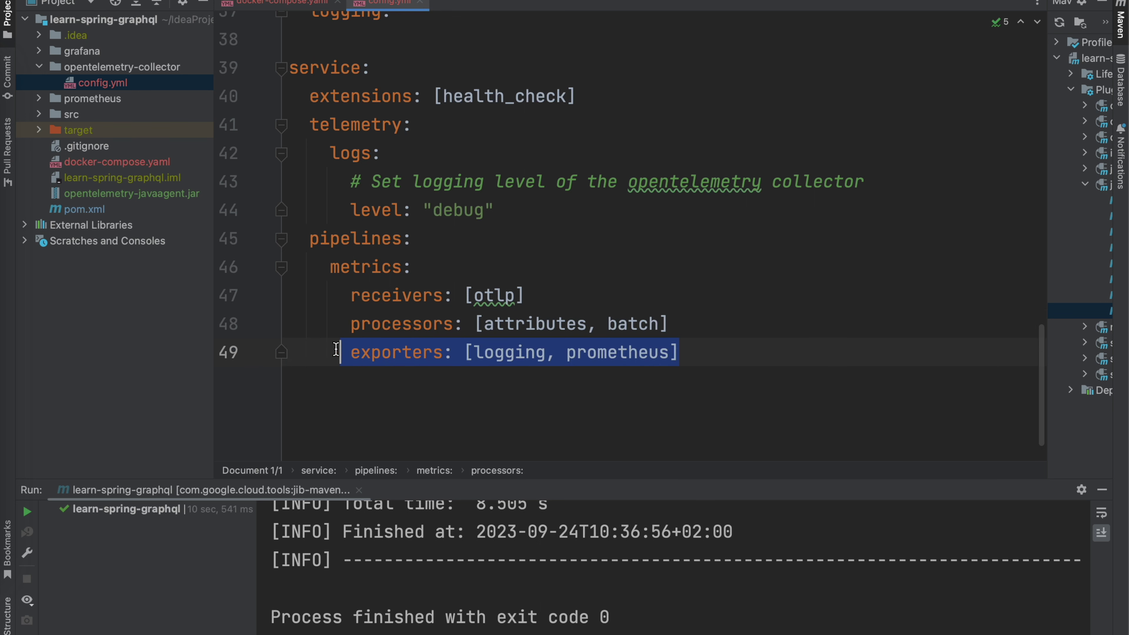
{"action": "scroll", "coordinate": [437, 354], "scroll_direction": "up", "scroll_amount": 12}
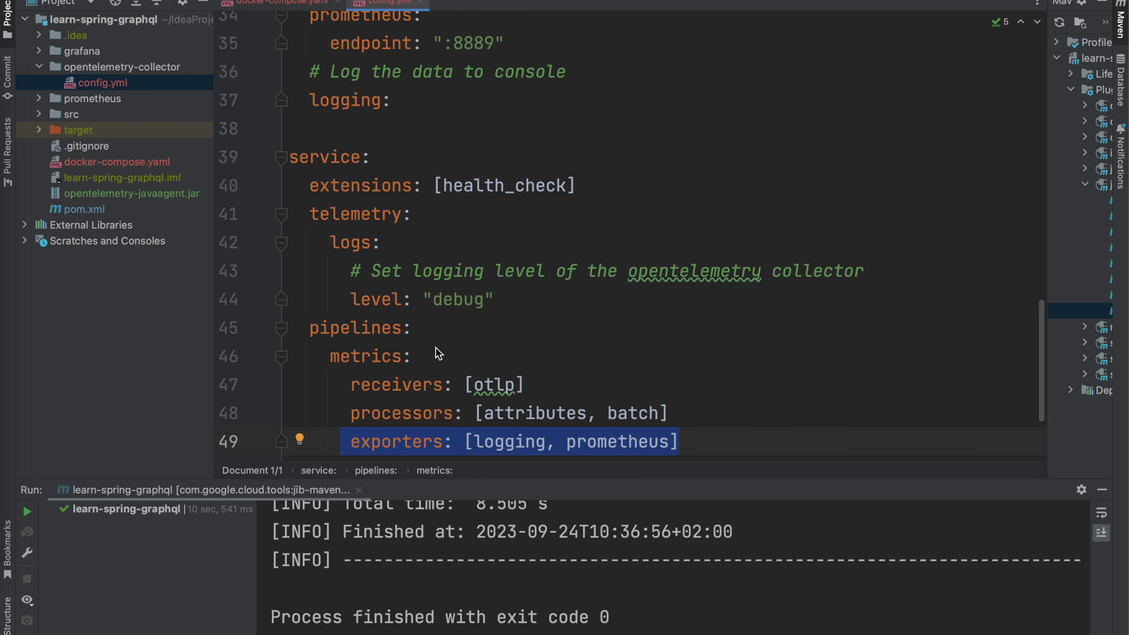
{"action": "scroll", "coordinate": [438, 354], "scroll_direction": "down", "scroll_amount": 6}
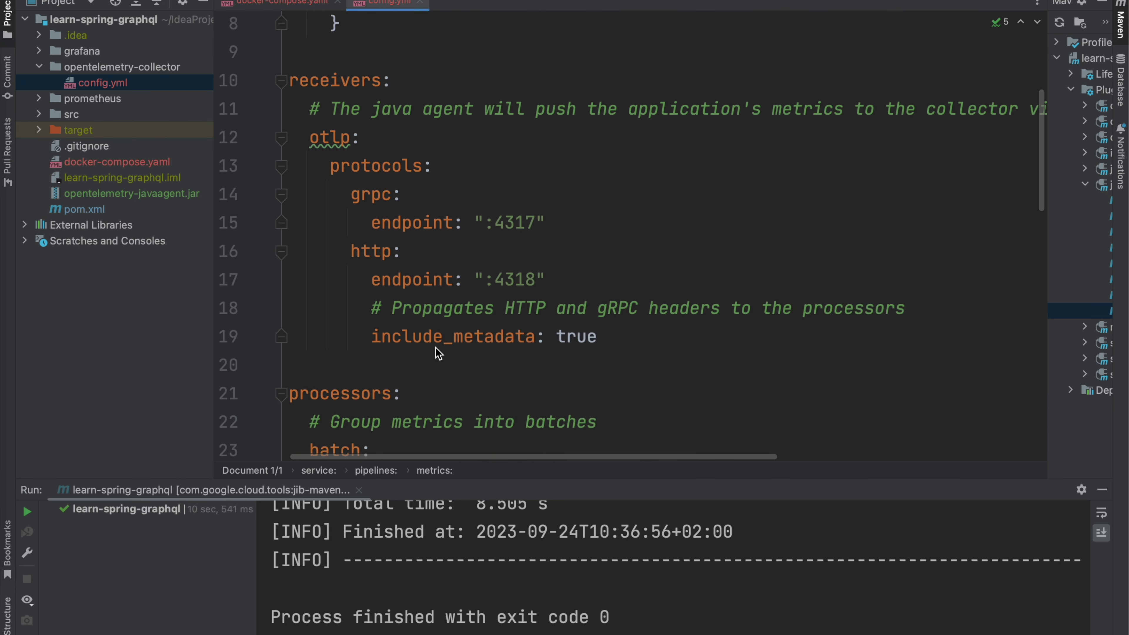
{"action": "double_click", "coordinate": [335, 154]}
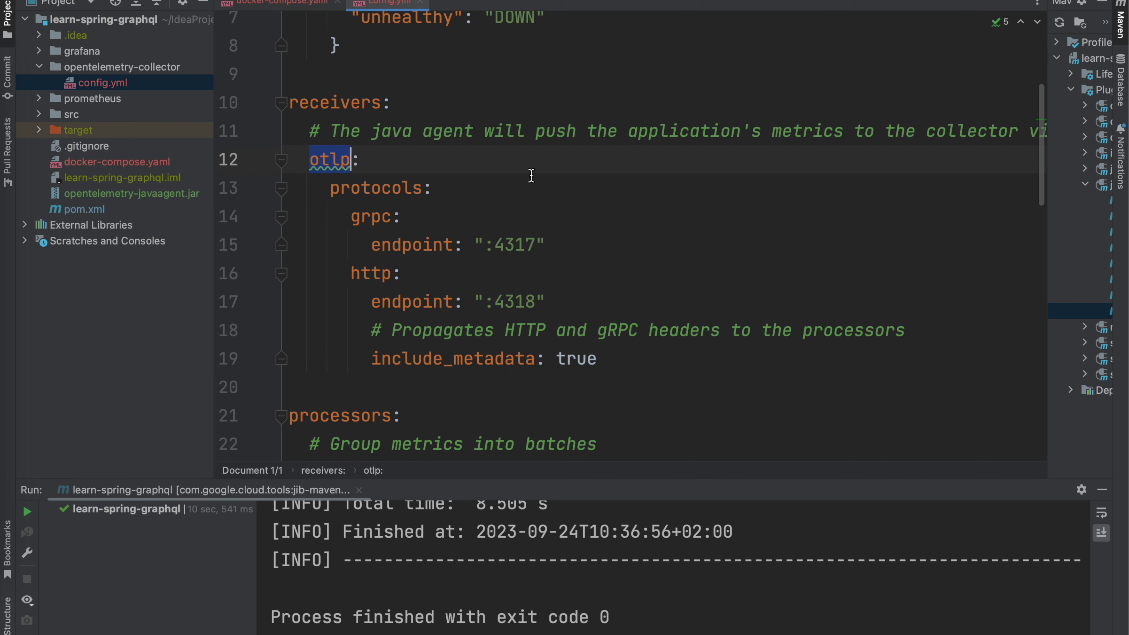
{"action": "scroll", "coordinate": [530, 172], "scroll_direction": "right", "scroll_amount": 5}
{"action": "scroll", "coordinate": [530, 175], "scroll_direction": "left", "scroll_amount": 5}
{"action": "scroll", "coordinate": [529, 171], "scroll_direction": "up", "scroll_amount": 1}
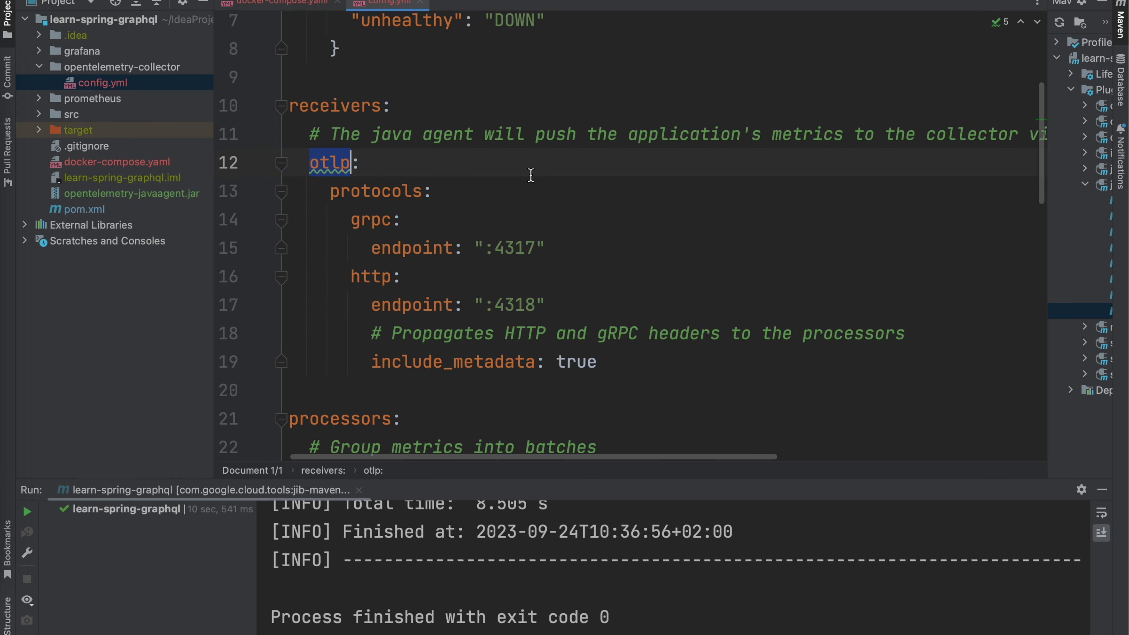
{"action": "scroll", "coordinate": [505, 178], "scroll_direction": "up", "scroll_amount": 10}
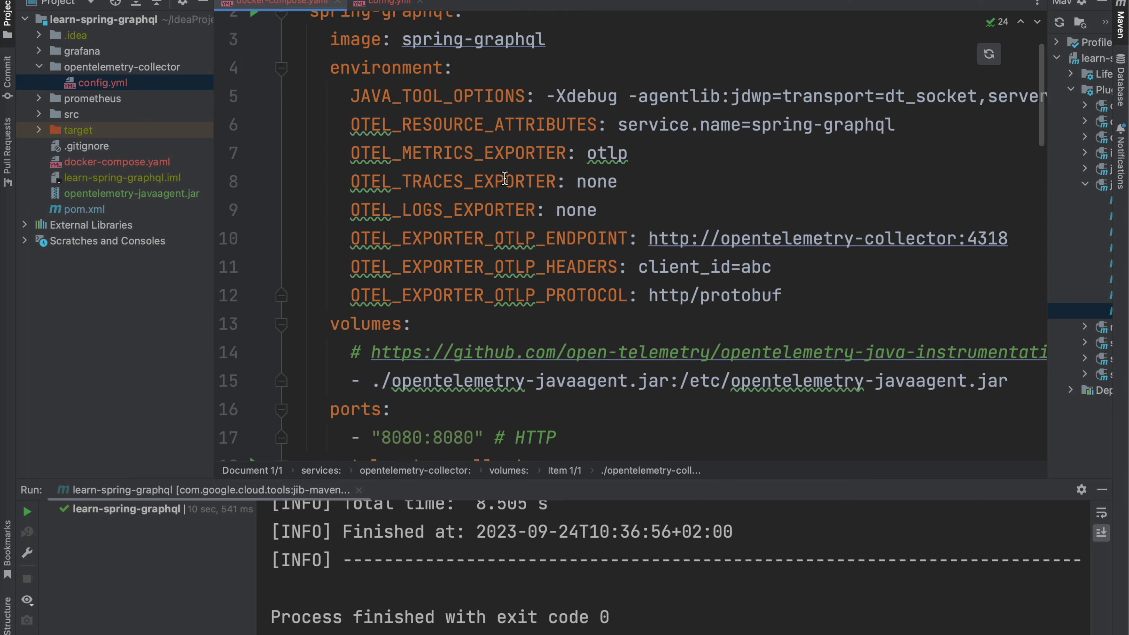
{"action": "left_click_drag", "start_coordinate": [351, 200], "coordinate": [391, 200]}
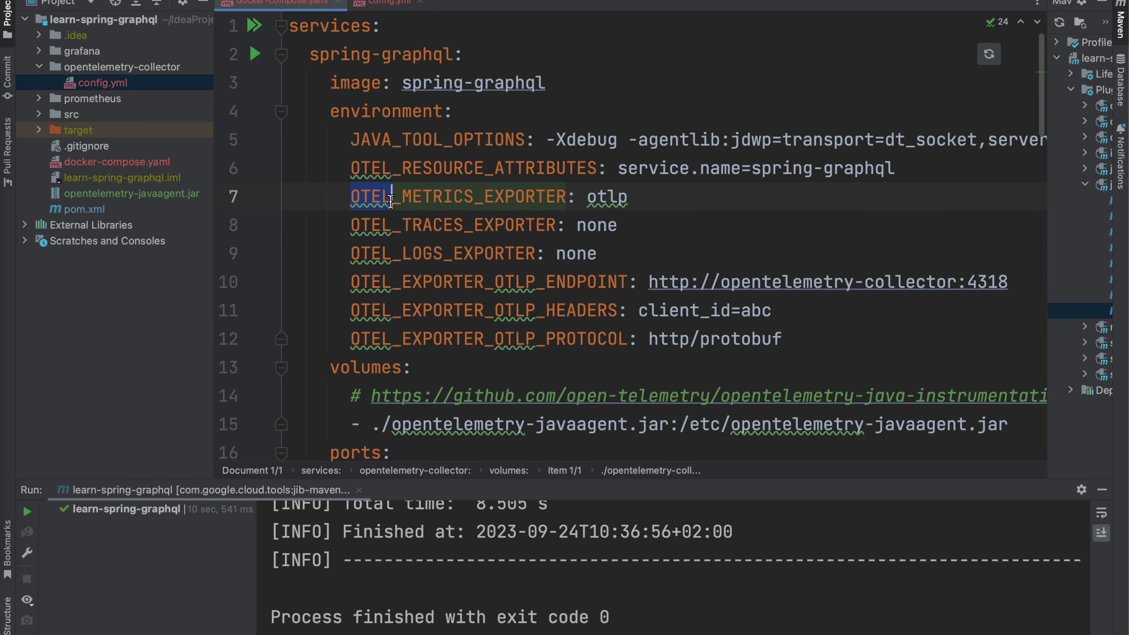
{"action": "left_click", "coordinate": [385, 3]}
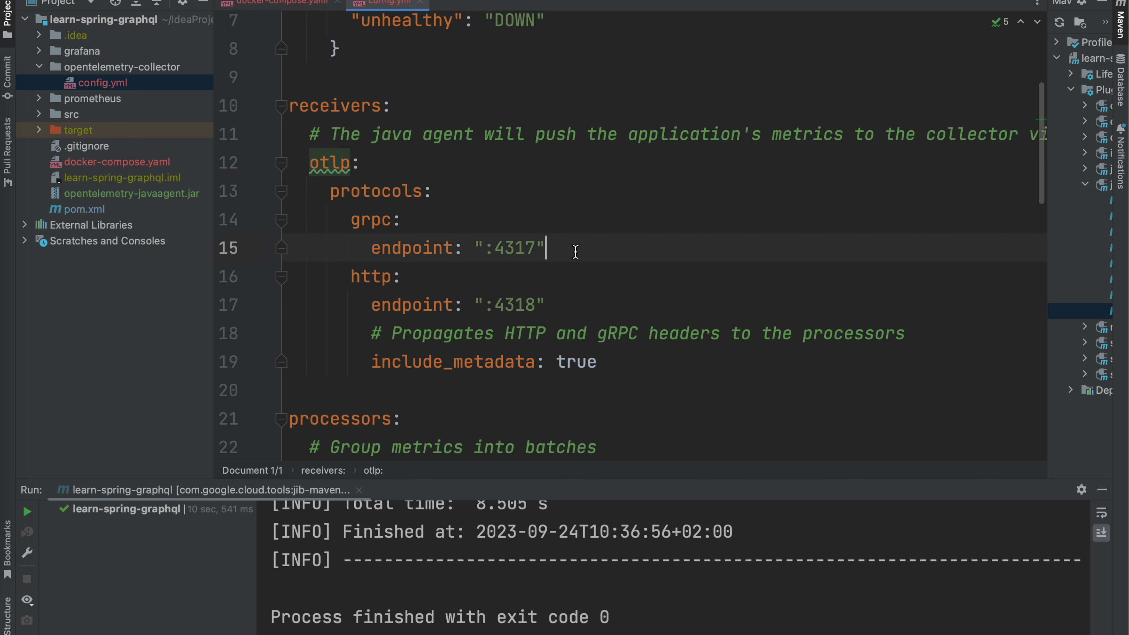
{"action": "left_click_drag", "start_coordinate": [546, 248], "coordinate": [349, 220]}
{"action": "scroll", "coordinate": [505, 260], "scroll_direction": "down", "scroll_amount": 3}
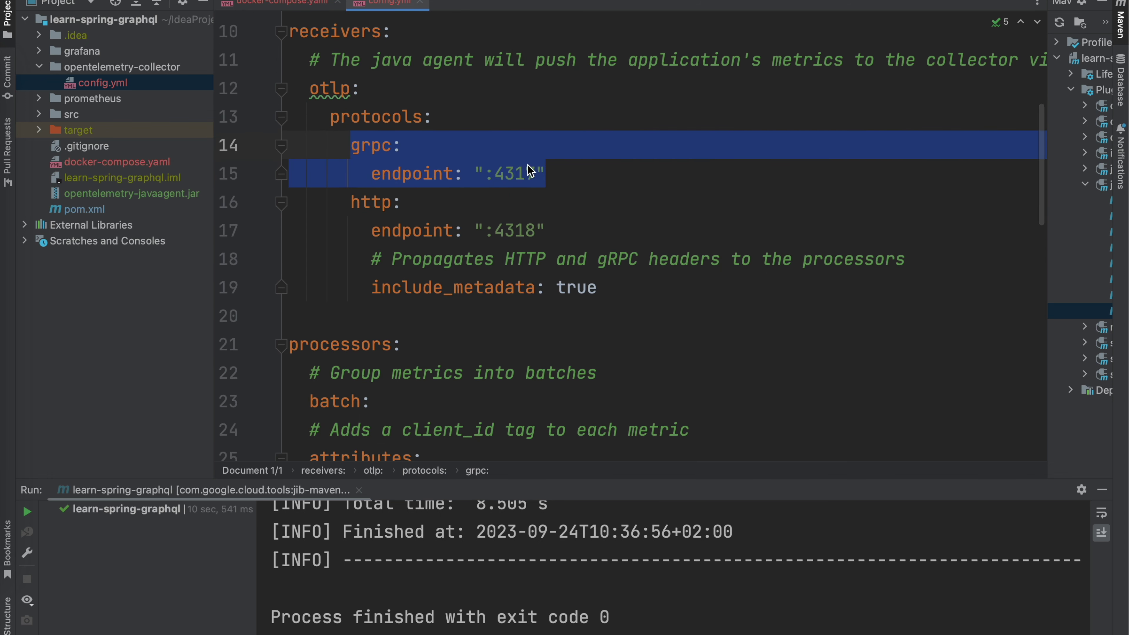
{"action": "left_click", "coordinate": [575, 174]}
{"action": "left_click_drag", "start_coordinate": [576, 174], "coordinate": [570, 118]}
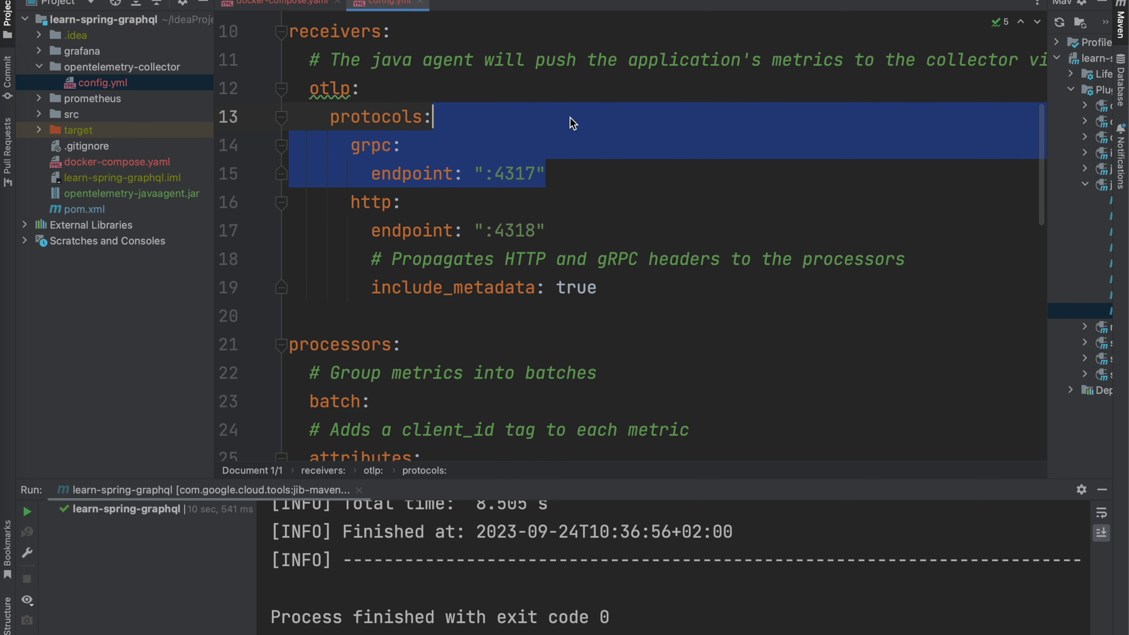
{"action": "key", "text": "BackSpace"}
{"action": "key", "text": "super+z"}
{"action": "left_click", "coordinate": [587, 218]}
{"action": "double_click", "coordinate": [528, 229]}
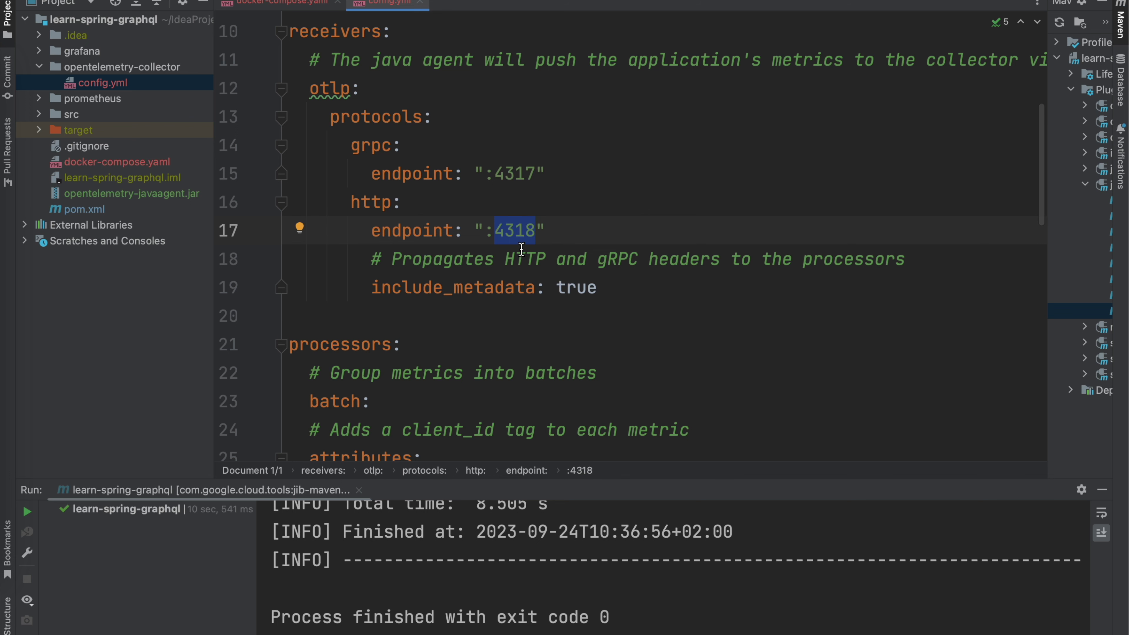
{"action": "scroll", "coordinate": [527, 242], "scroll_direction": "up", "scroll_amount": 3}
{"action": "left_click", "coordinate": [305, 4]}
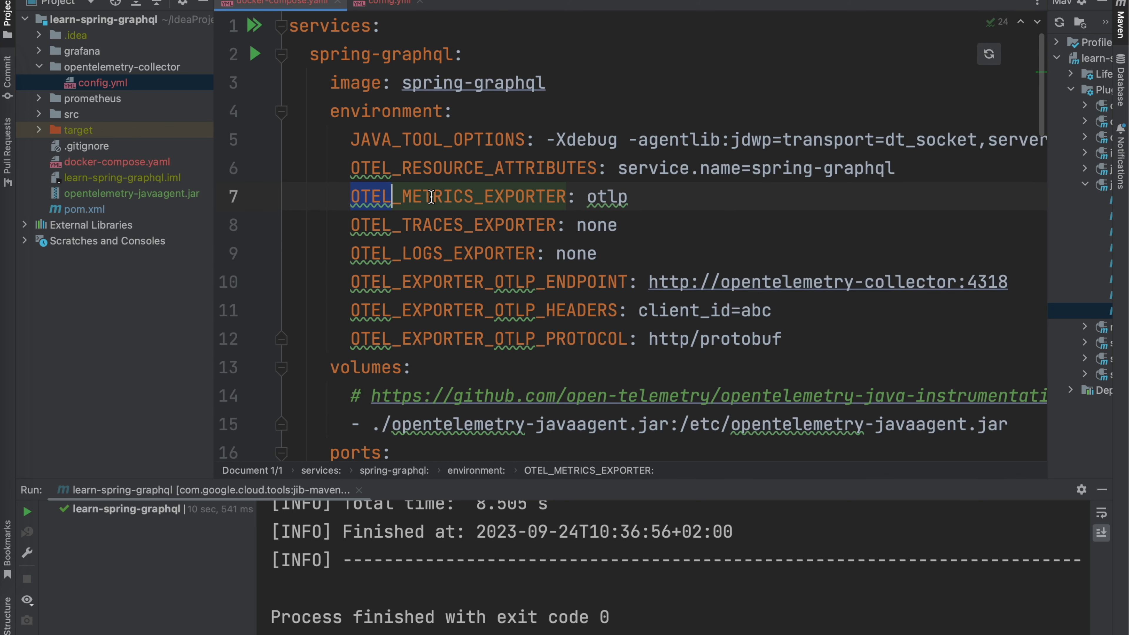
{"action": "scroll", "coordinate": [475, 245], "scroll_direction": "down", "scroll_amount": 5}
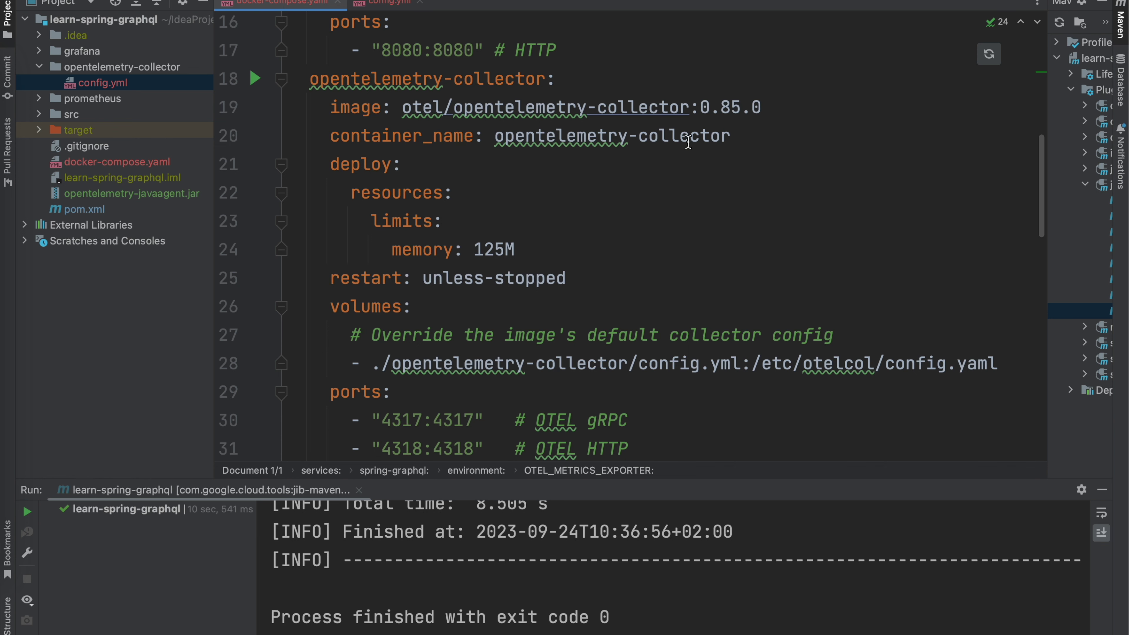
{"action": "scroll", "coordinate": [688, 141], "scroll_direction": "up", "scroll_amount": 6}
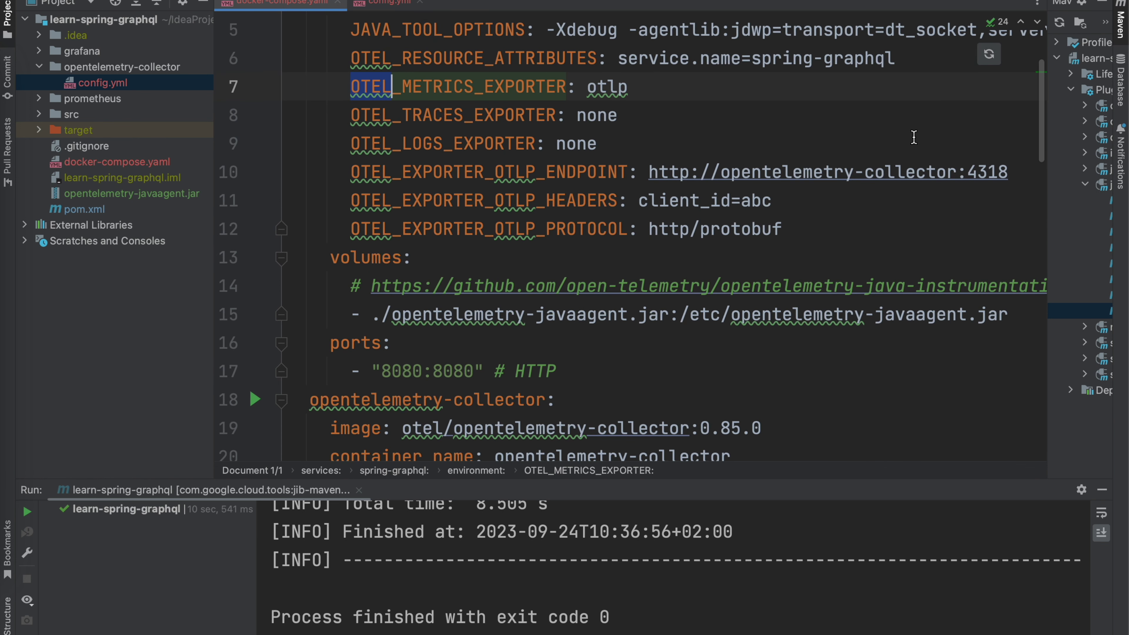
{"action": "left_click", "coordinate": [1009, 172]}
{"action": "key", "text": "Down"}
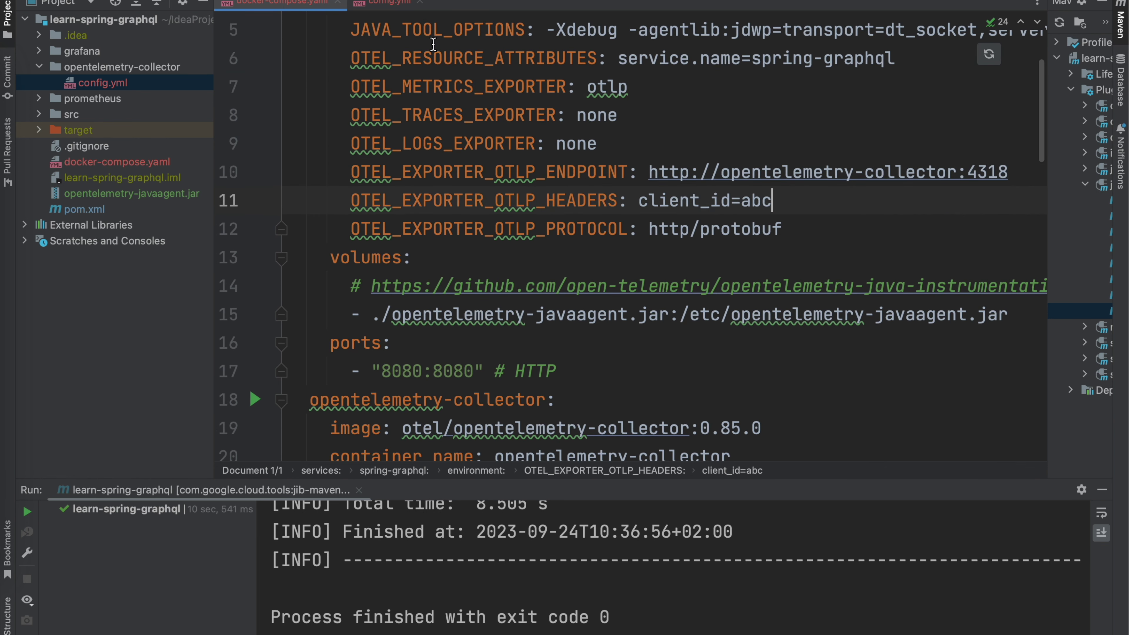
{"action": "left_click", "coordinate": [390, 4]}
{"action": "scroll", "coordinate": [515, 288], "scroll_direction": "down", "scroll_amount": 5}
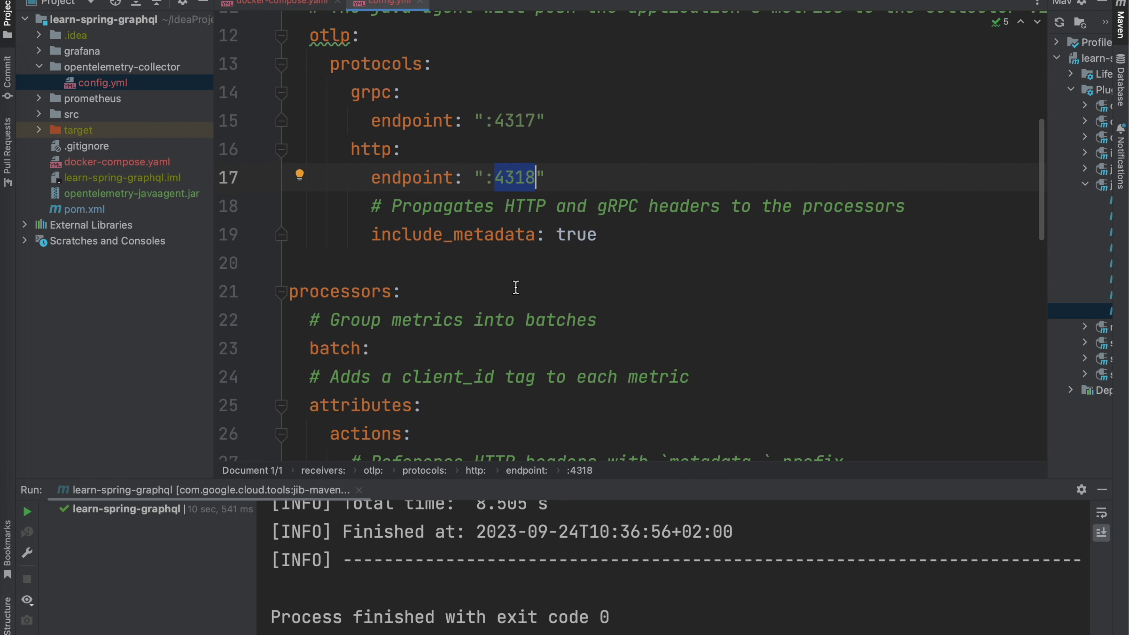
{"action": "left_click_drag", "start_coordinate": [597, 221], "coordinate": [372, 220]}
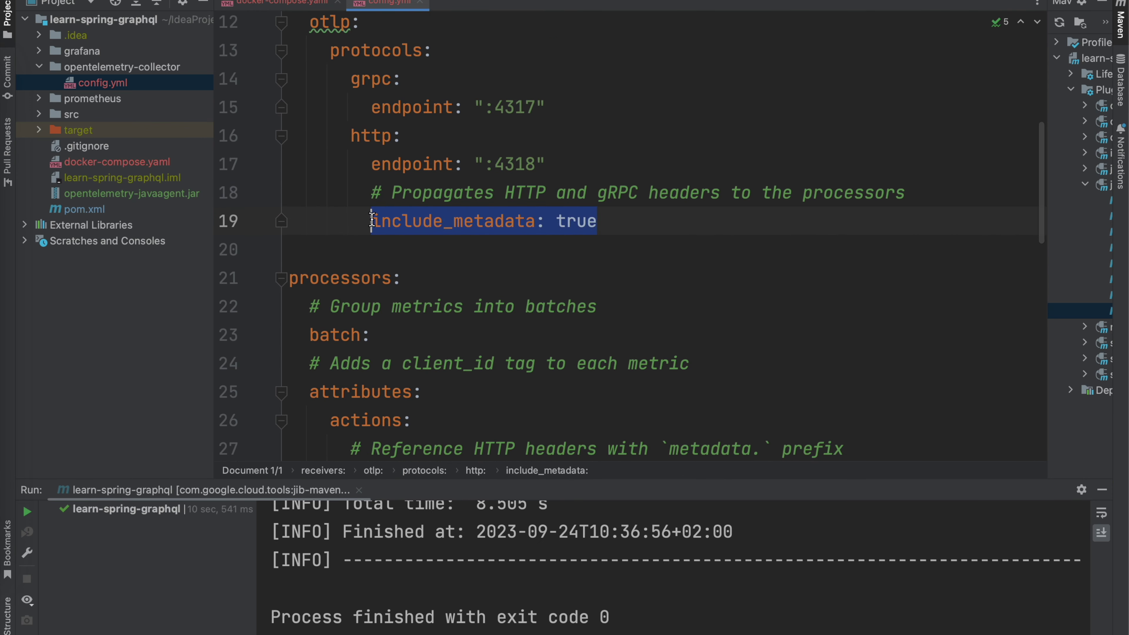
{"action": "key", "text": "ctrl+Tab"}
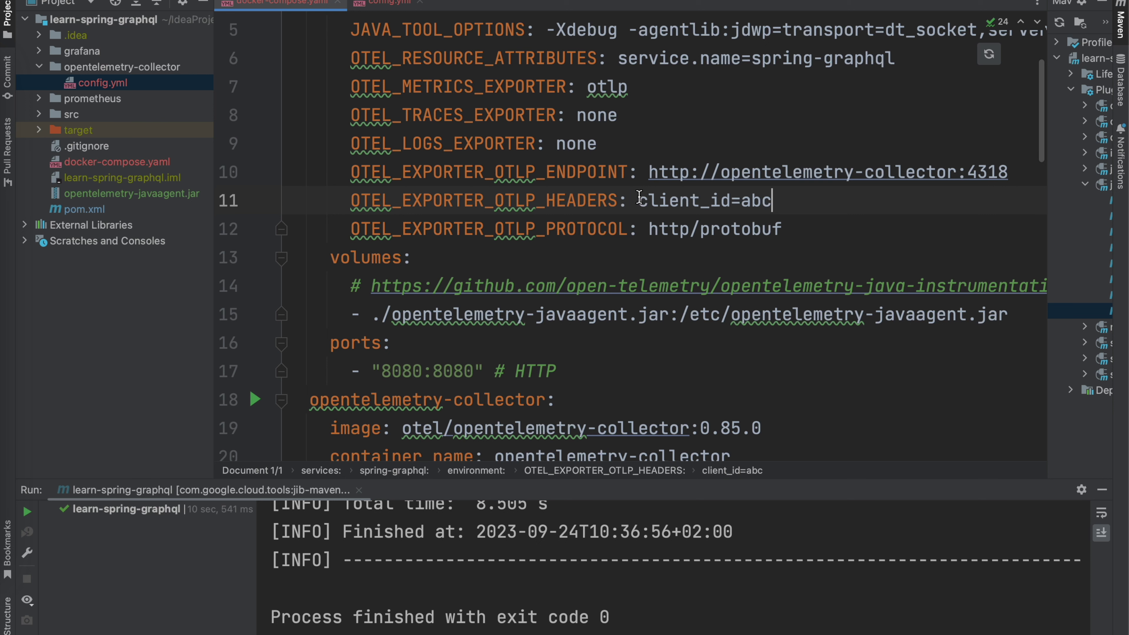
{"action": "left_click_drag", "start_coordinate": [639, 198], "coordinate": [773, 200]}
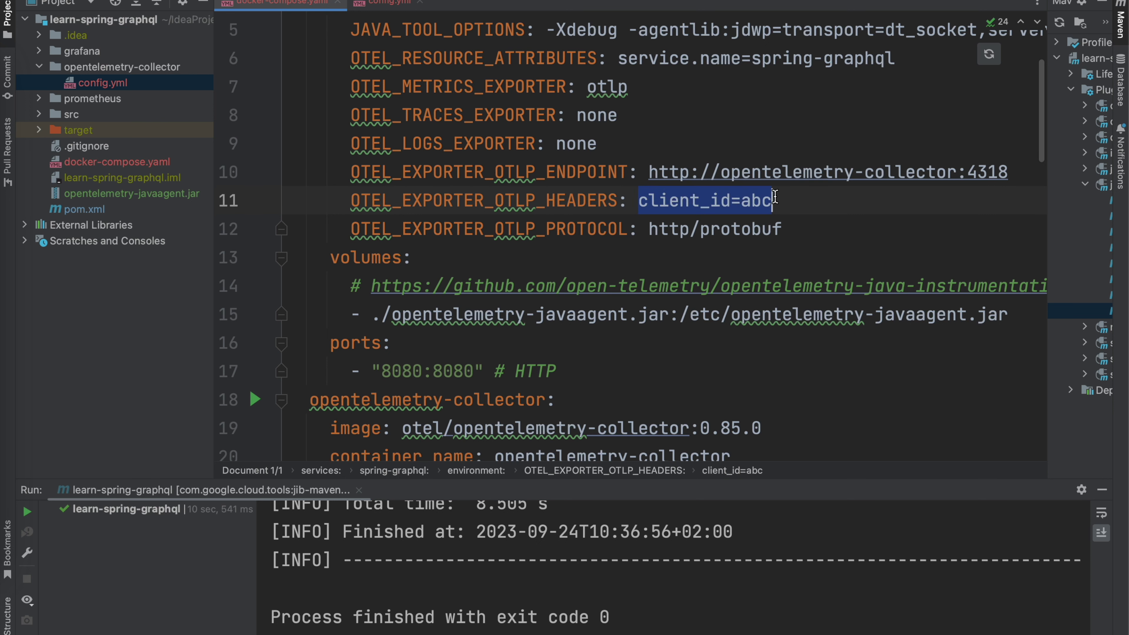
{"action": "left_click", "coordinate": [389, 4]}
{"action": "scroll", "coordinate": [449, 380], "scroll_direction": "down", "scroll_amount": 6}
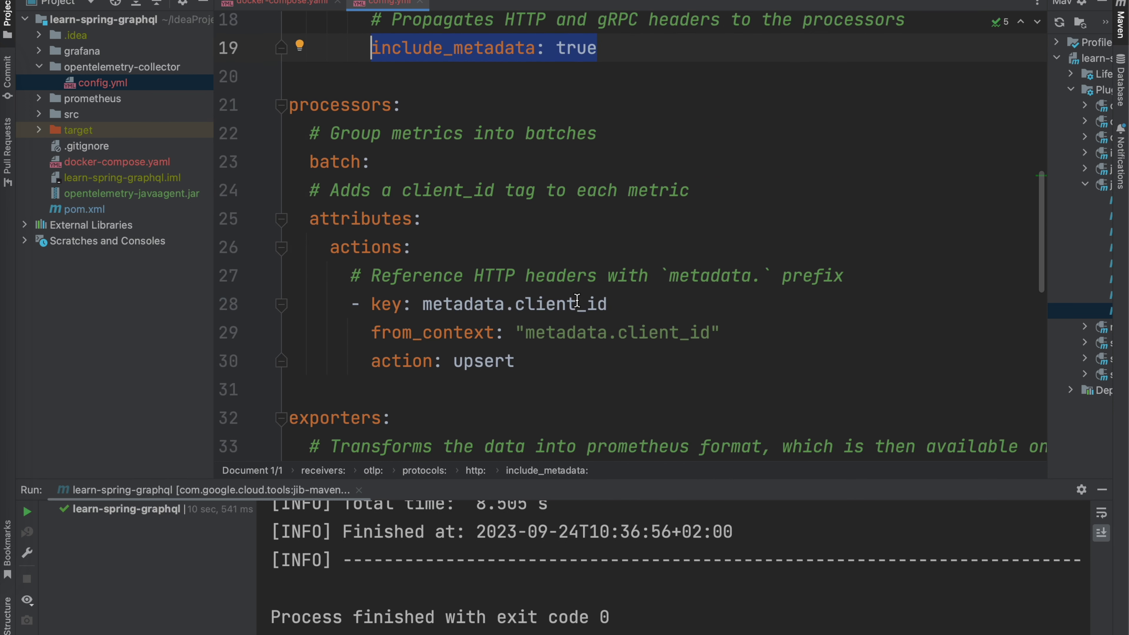
{"action": "left_click_drag", "start_coordinate": [607, 304], "coordinate": [536, 305]}
{"action": "scroll", "coordinate": [596, 147], "scroll_direction": "up", "scroll_amount": 3}
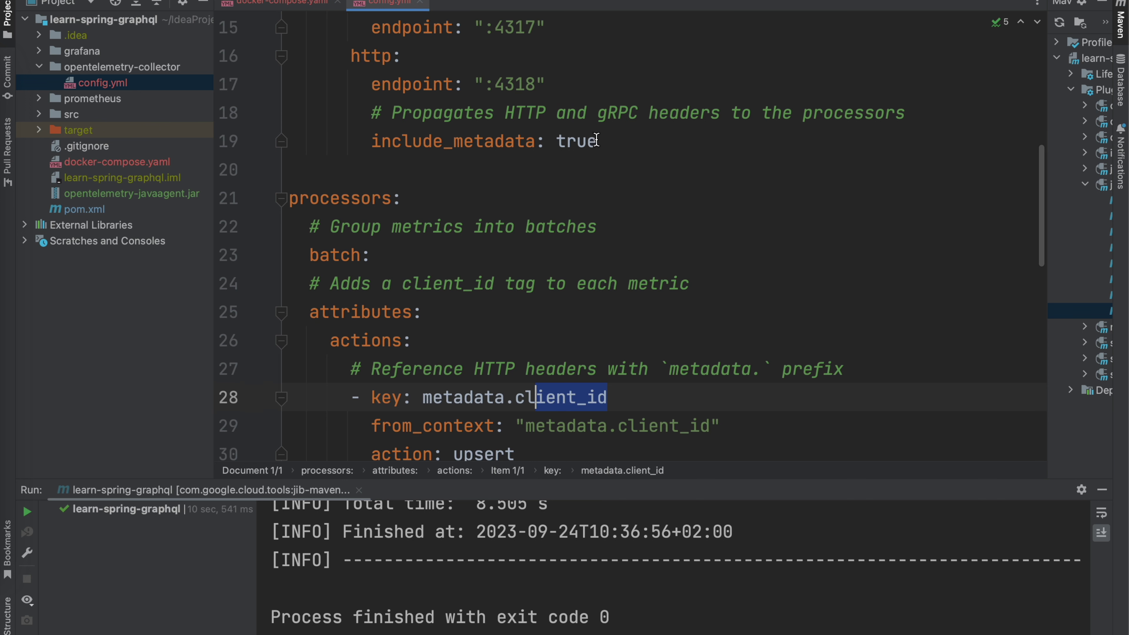
{"action": "left_click_drag", "start_coordinate": [596, 140], "coordinate": [371, 139]}
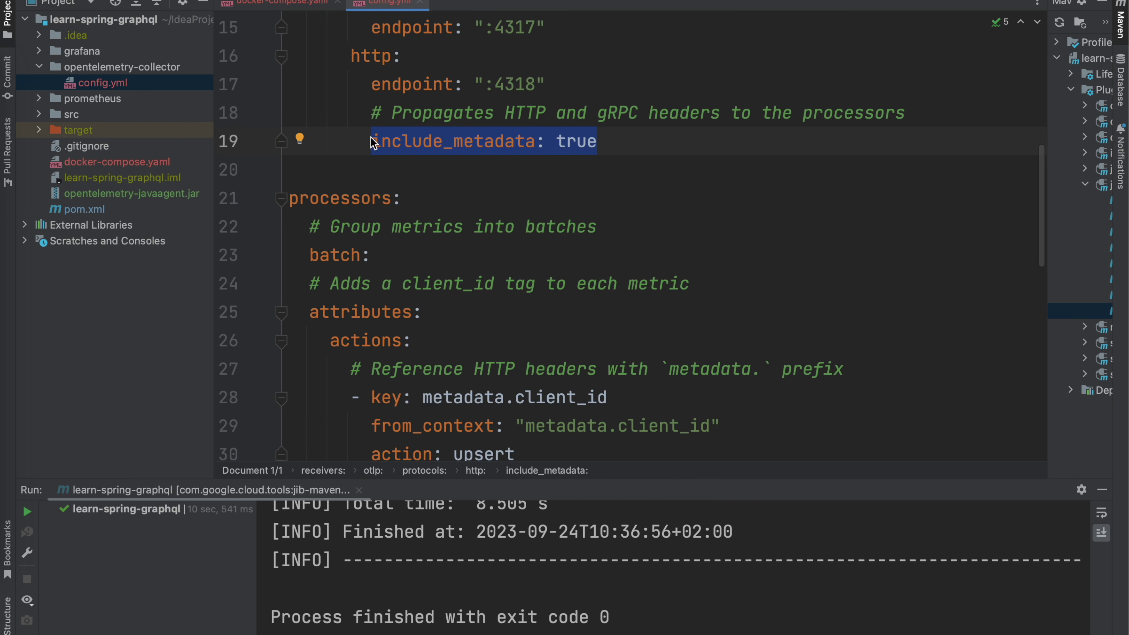
{"action": "scroll", "coordinate": [370, 141], "scroll_direction": "down", "scroll_amount": 4}
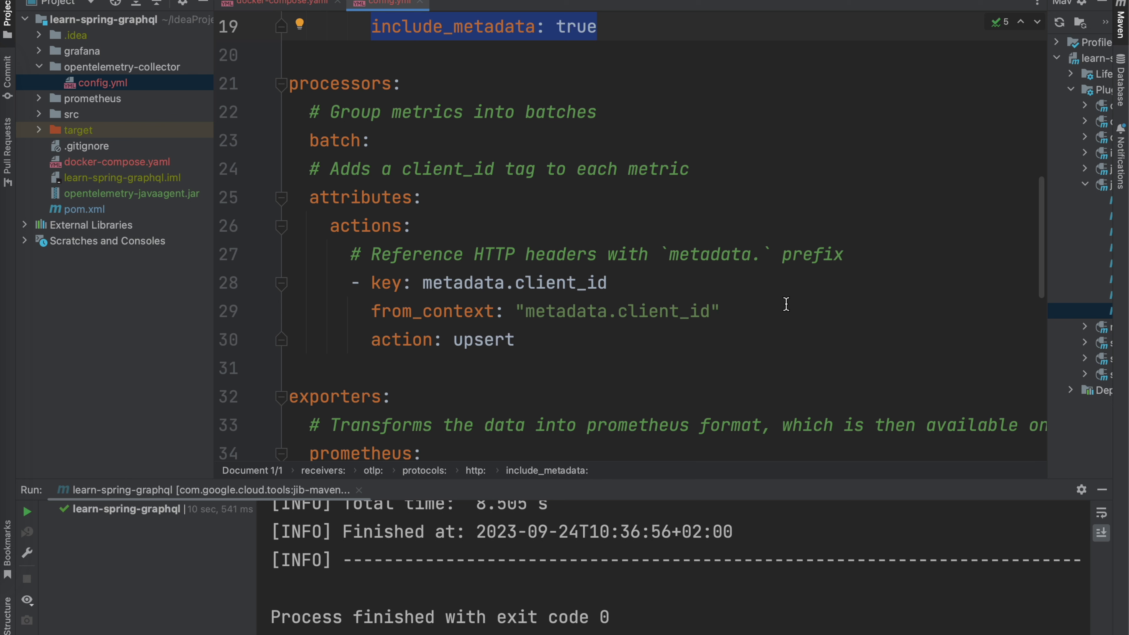
{"action": "left_click", "coordinate": [729, 311]}
{"action": "double_click", "coordinate": [565, 310]}
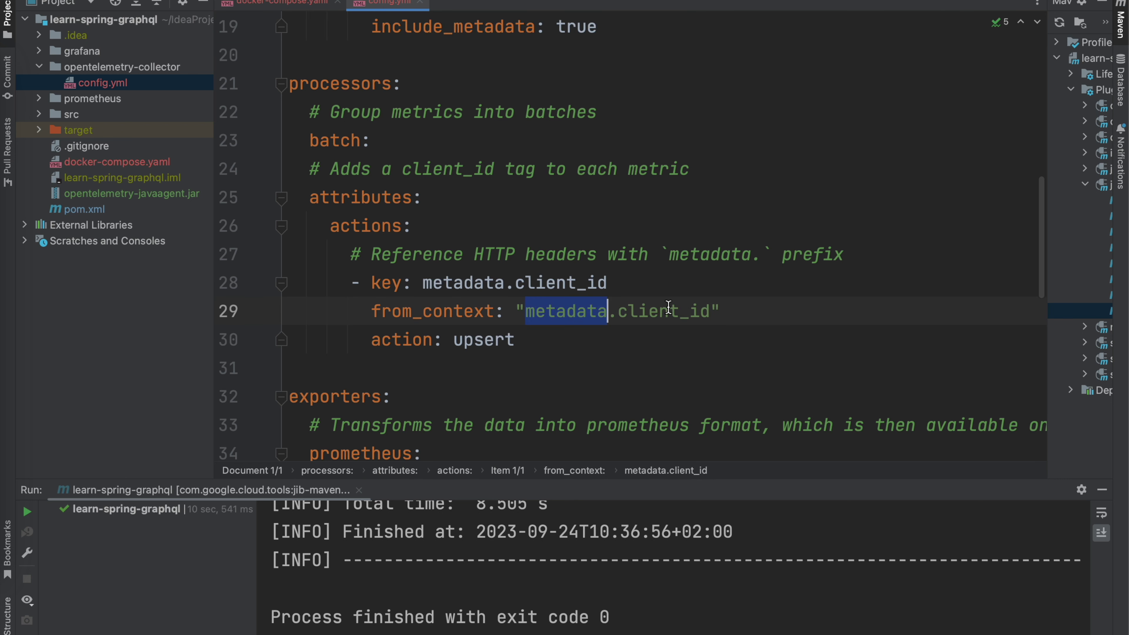
{"action": "left_click", "coordinate": [621, 283]}
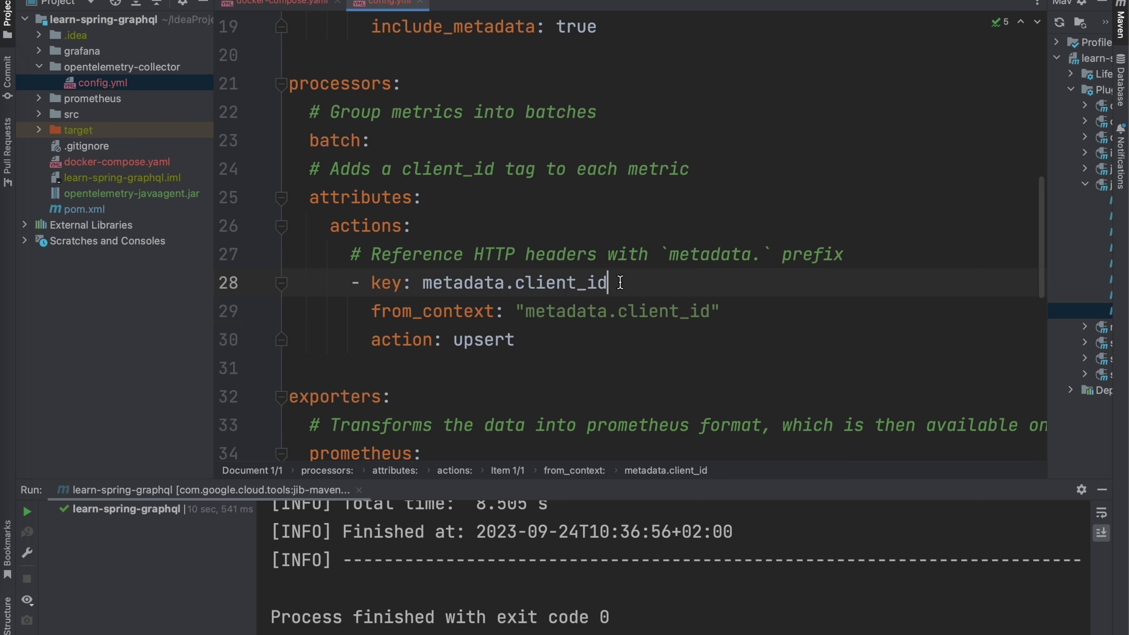
{"action": "left_click_drag", "start_coordinate": [620, 283], "coordinate": [426, 280]}
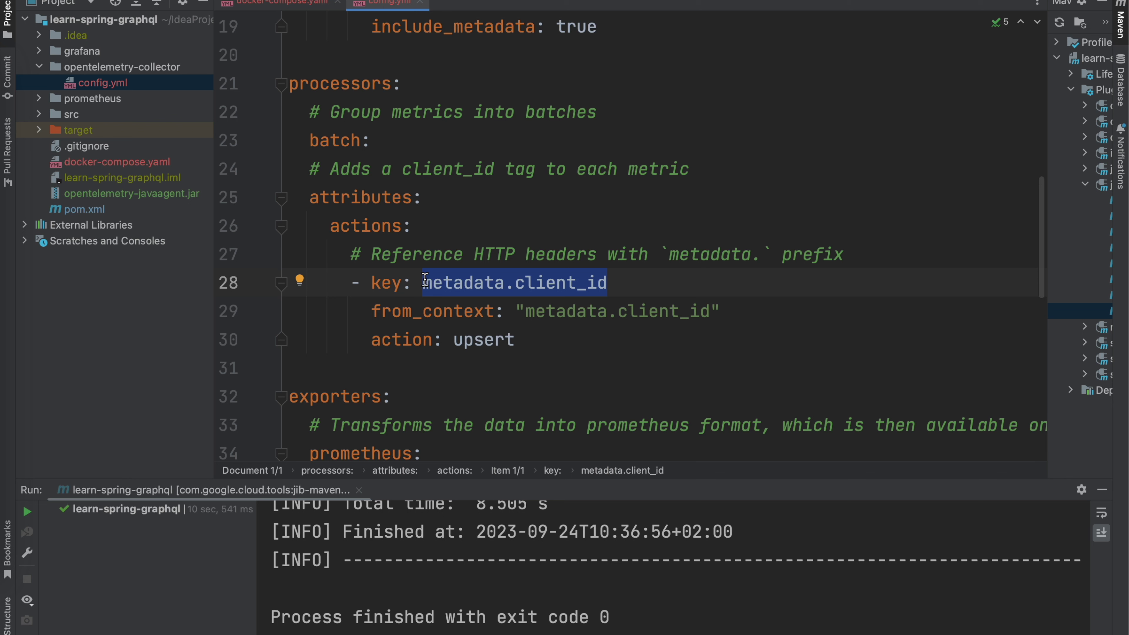
{"action": "left_click_drag", "start_coordinate": [403, 141], "coordinate": [304, 109]}
{"action": "left_click", "coordinate": [416, 170]}
{"action": "scroll", "coordinate": [481, 173], "scroll_direction": "down", "scroll_amount": 5}
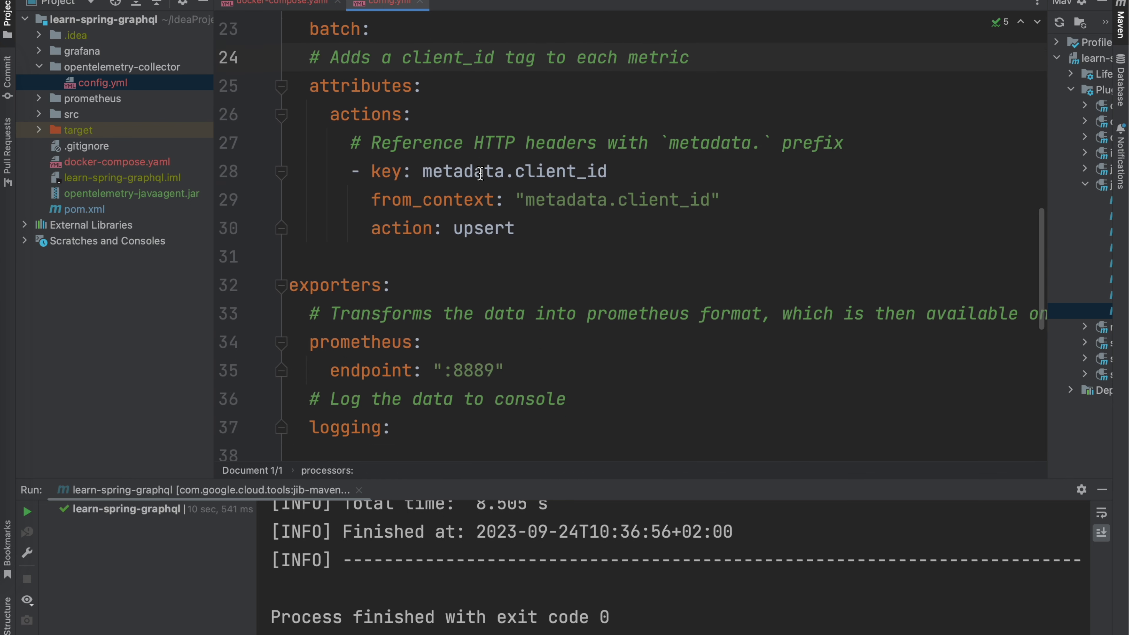
{"action": "scroll", "coordinate": [480, 173], "scroll_direction": "down", "scroll_amount": 5}
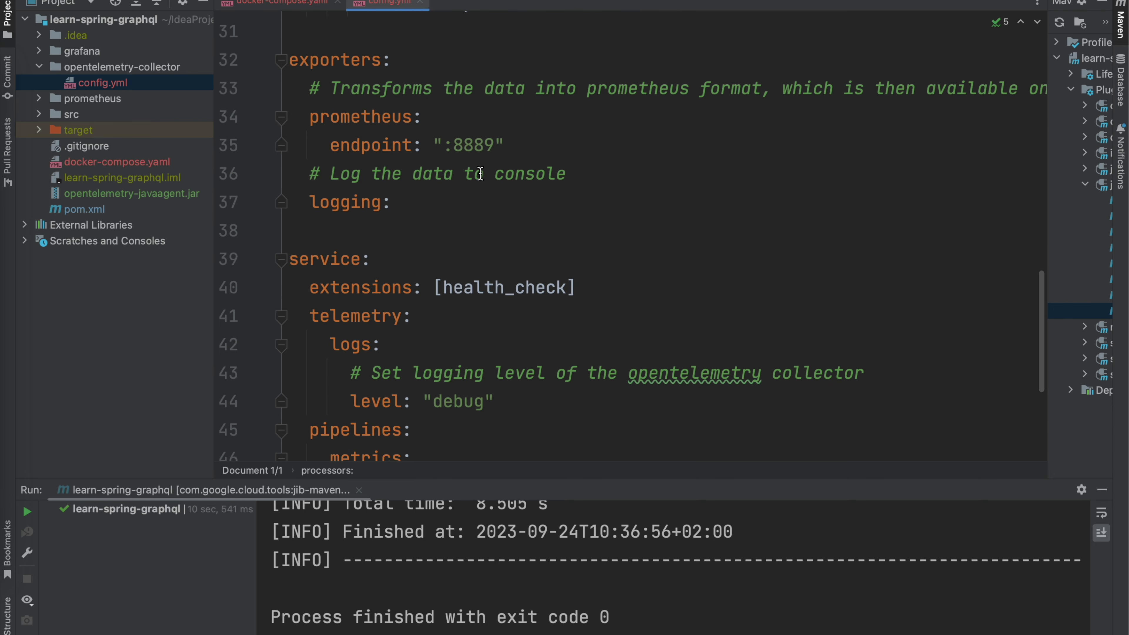
{"action": "scroll", "coordinate": [480, 173], "scroll_direction": "down", "scroll_amount": 6}
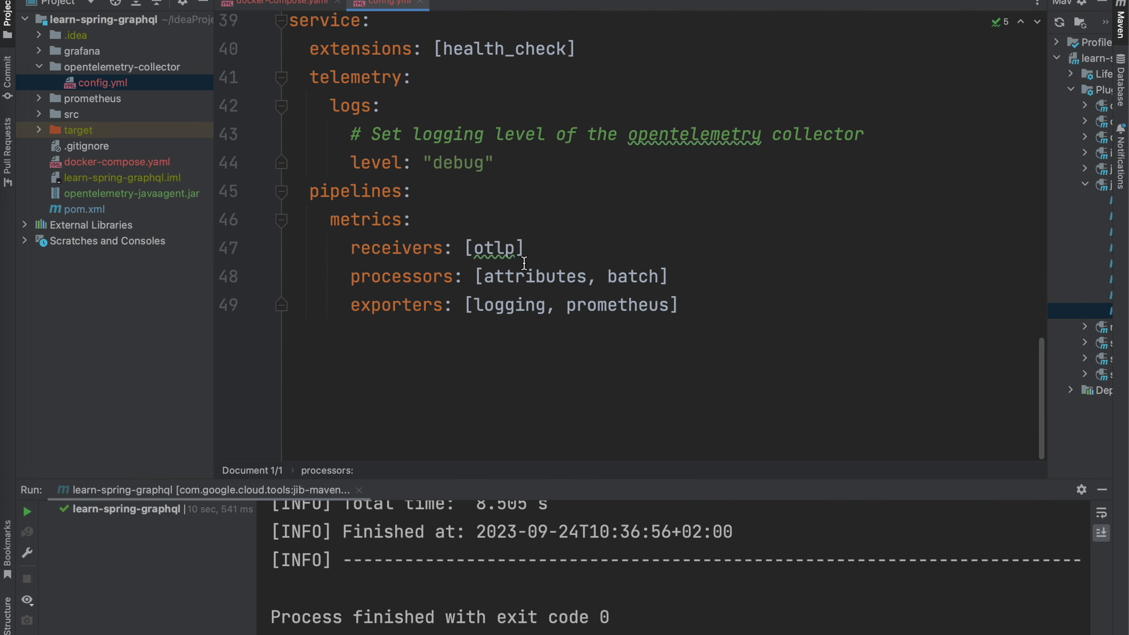
{"action": "double_click", "coordinate": [529, 287]}
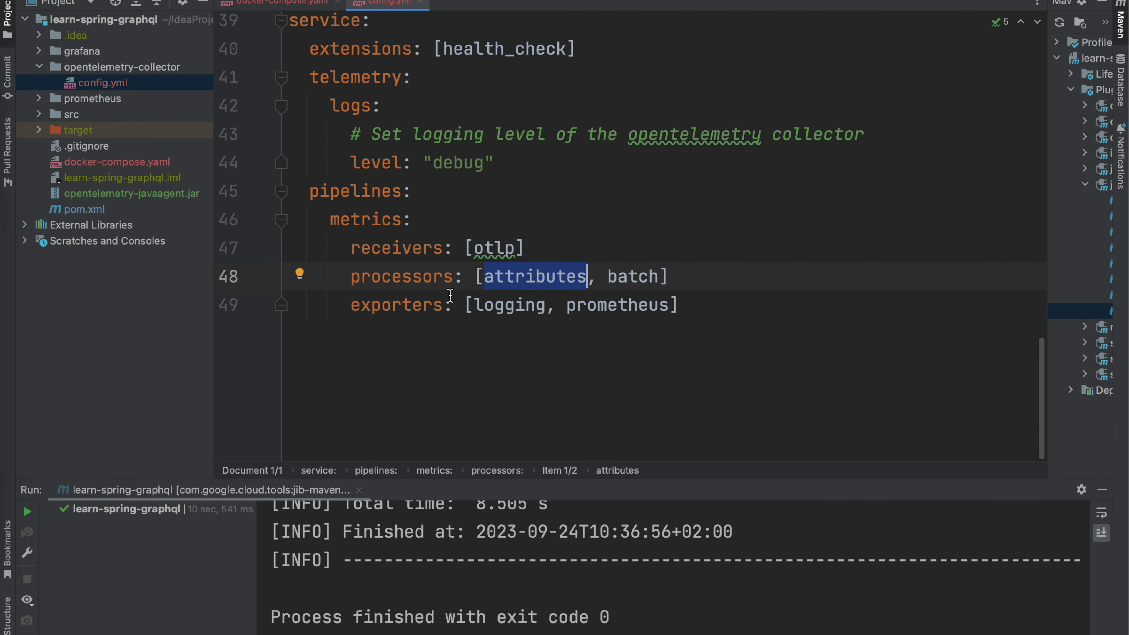
{"action": "scroll", "coordinate": [505, 305], "scroll_direction": "up", "scroll_amount": 12}
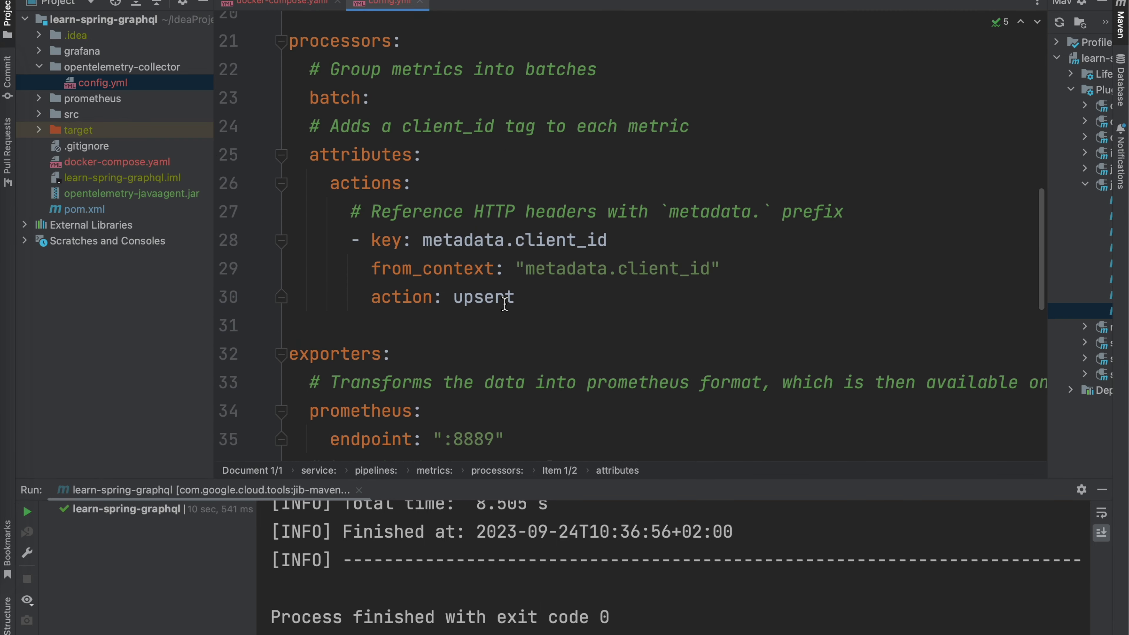
{"action": "scroll", "coordinate": [505, 304], "scroll_direction": "down", "scroll_amount": 5}
{"action": "left_click_drag", "start_coordinate": [390, 287], "coordinate": [309, 268]}
{"action": "left_click", "coordinate": [423, 299]}
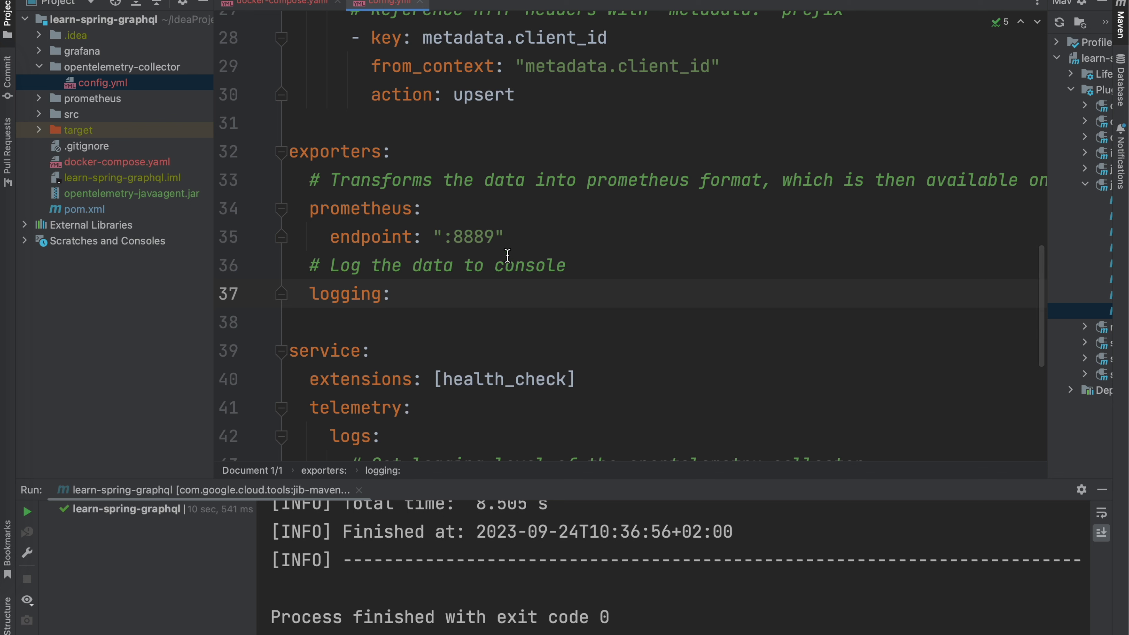
{"action": "left_click_drag", "start_coordinate": [512, 249], "coordinate": [310, 206]}
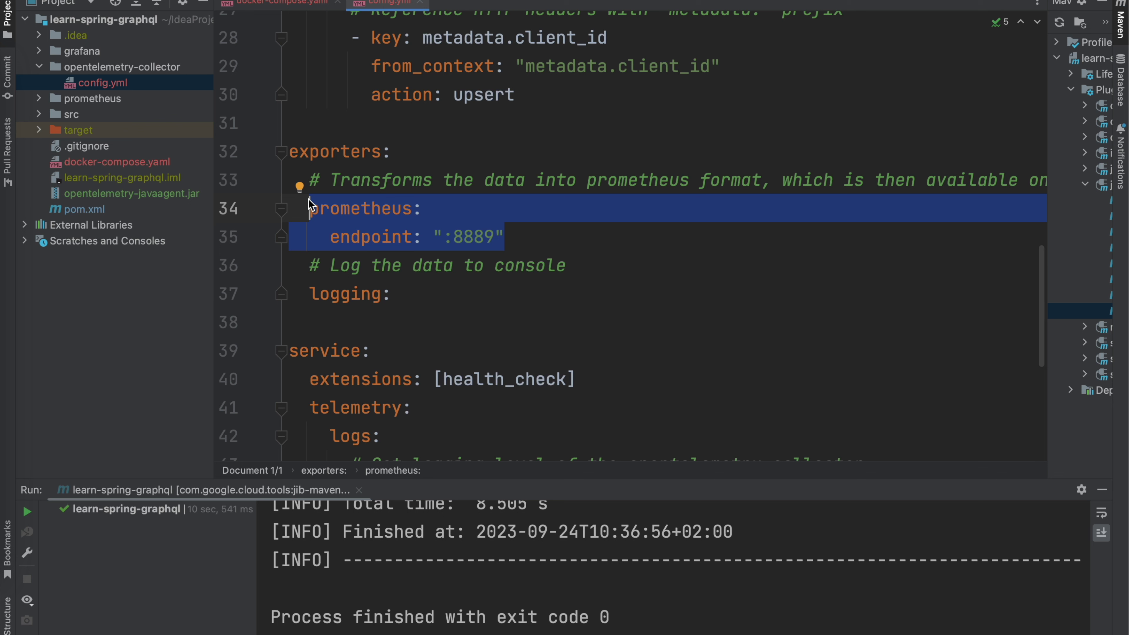
{"action": "left_click", "coordinate": [539, 238]}
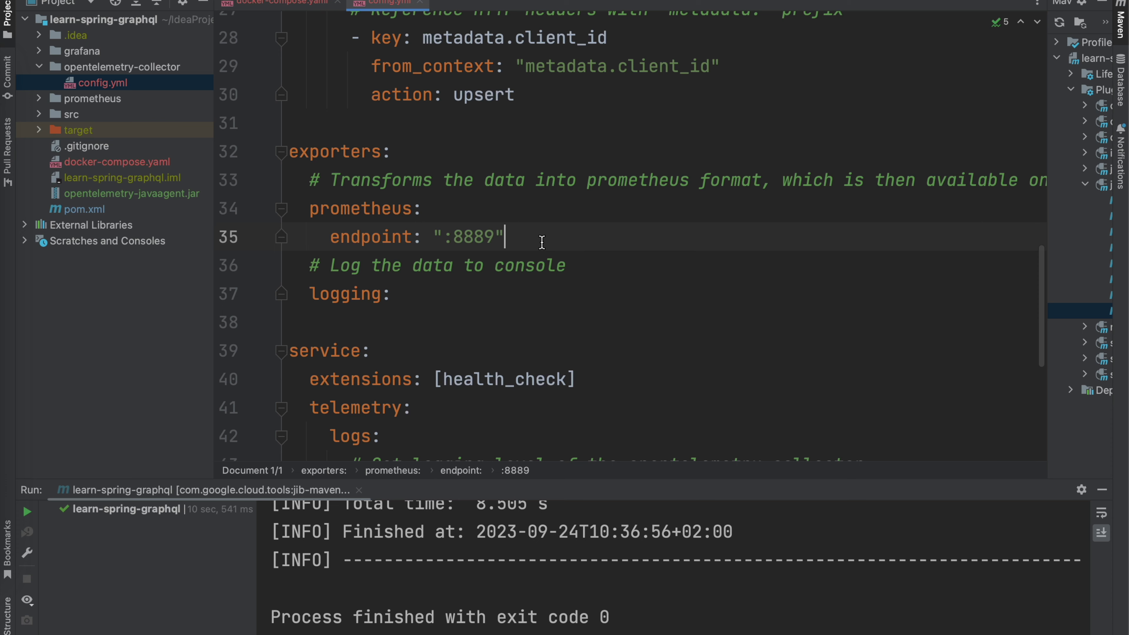
{"action": "scroll", "coordinate": [542, 243], "scroll_direction": "right", "scroll_amount": 8}
{"action": "scroll", "coordinate": [542, 243], "scroll_direction": "down", "scroll_amount": 1}
{"action": "scroll", "coordinate": [542, 242], "scroll_direction": "left", "scroll_amount": 8}
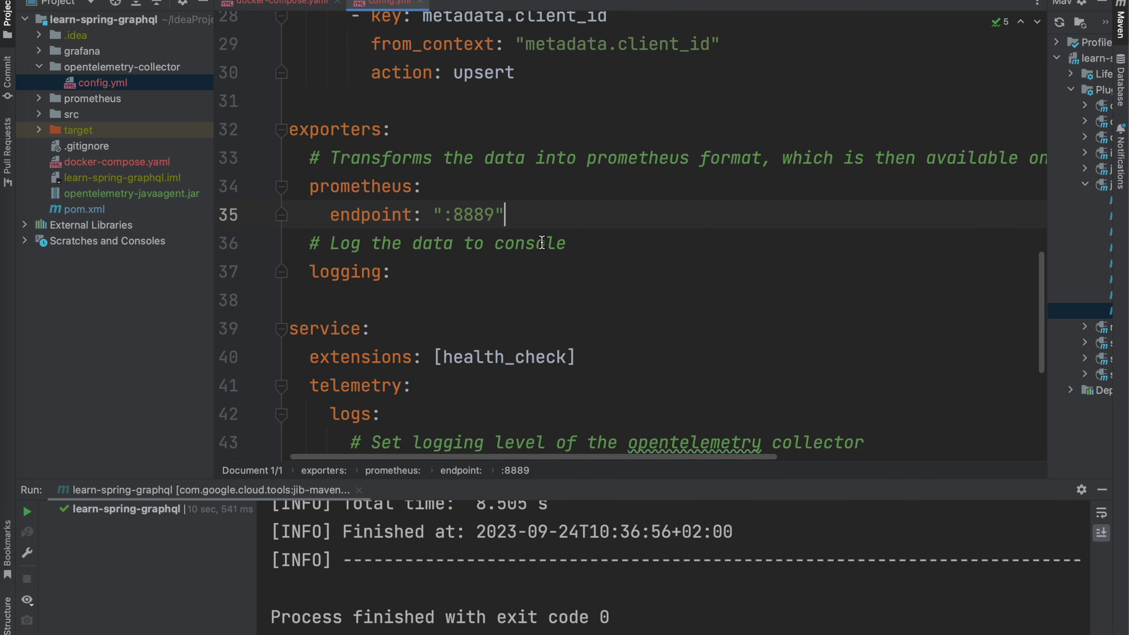
{"action": "scroll", "coordinate": [542, 243], "scroll_direction": "down", "scroll_amount": 5}
{"action": "scroll", "coordinate": [542, 242], "scroll_direction": "up", "scroll_amount": 15}
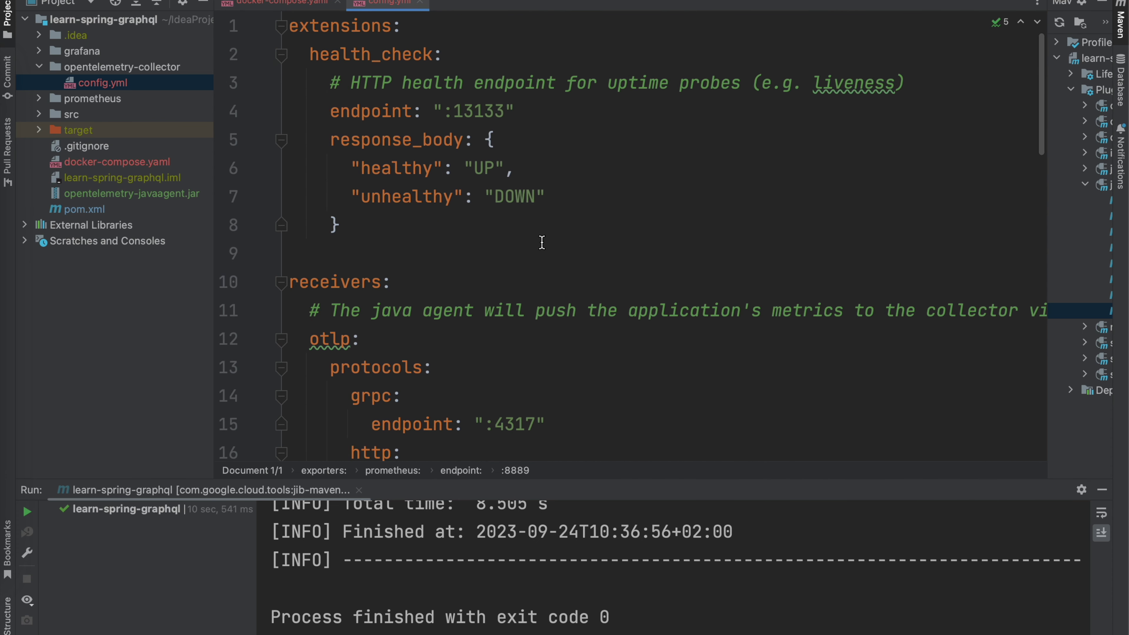
{"action": "scroll", "coordinate": [542, 242], "scroll_direction": "down", "scroll_amount": 15}
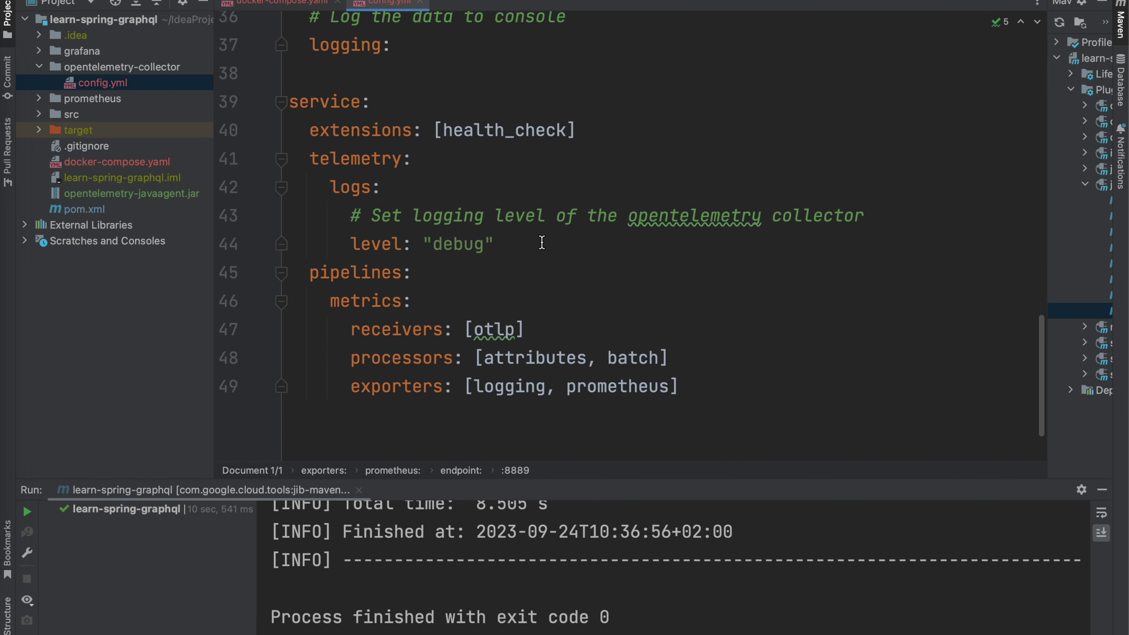
{"action": "scroll", "coordinate": [542, 242], "scroll_direction": "down", "scroll_amount": 3}
{"action": "left_click", "coordinate": [592, 307]}
{"action": "left_click", "coordinate": [674, 311]}
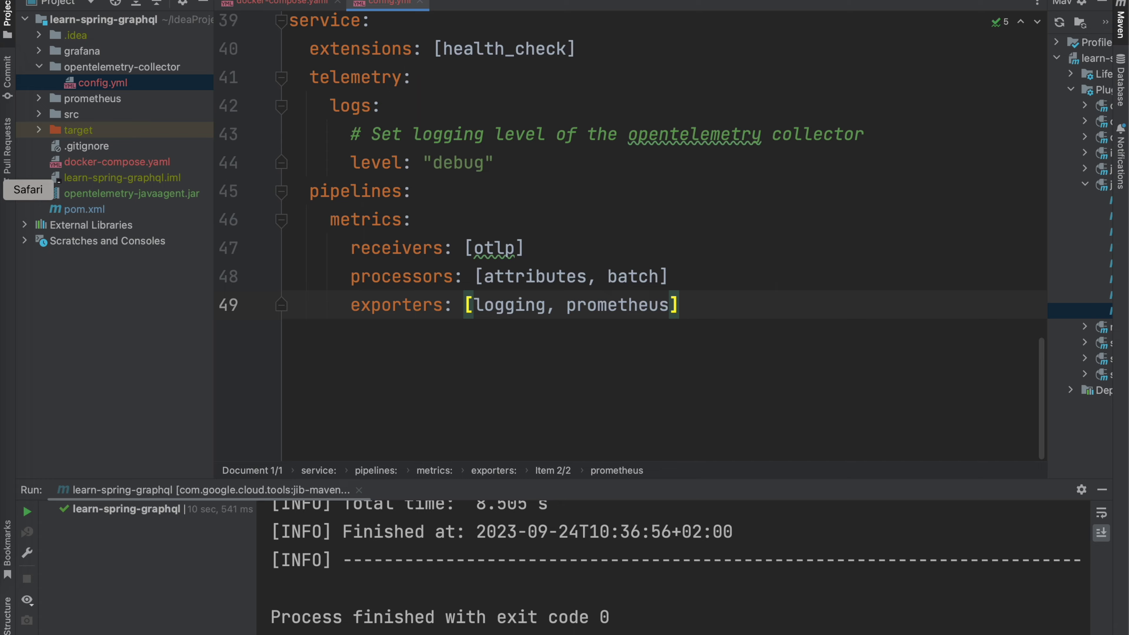
{"action": "left_click", "coordinate": [4, 189]}
Step: Scroll the collector-contrib exporter listing, then minimize Safari to return to IntelliJ
{"action": "left_click", "coordinate": [978, 27]}
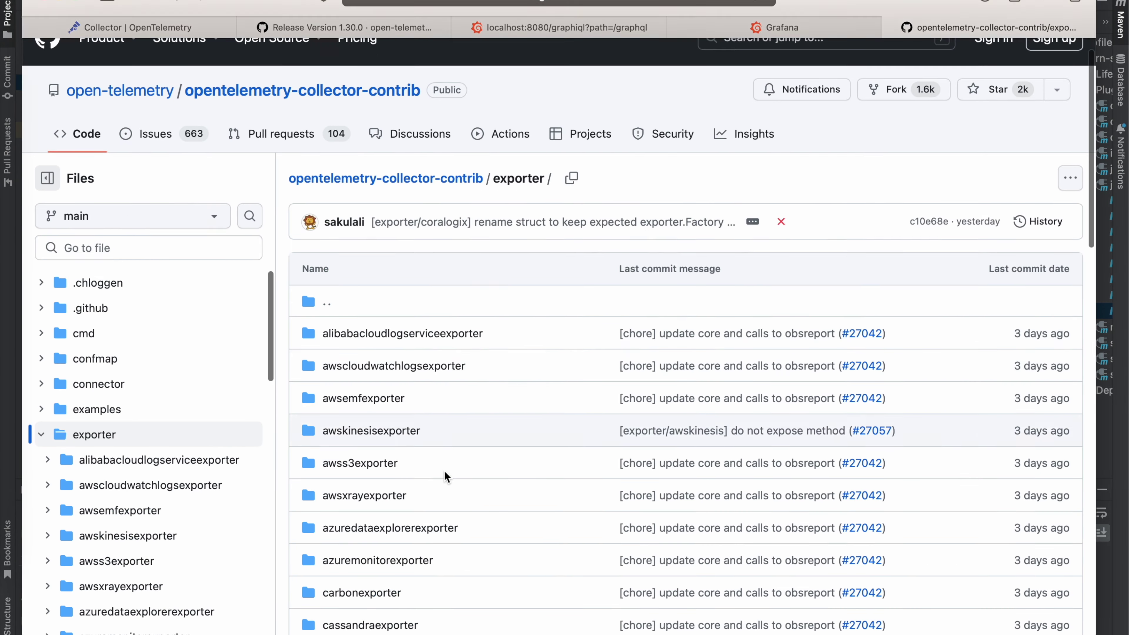
{"action": "scroll", "coordinate": [446, 475], "scroll_direction": "down", "scroll_amount": 10}
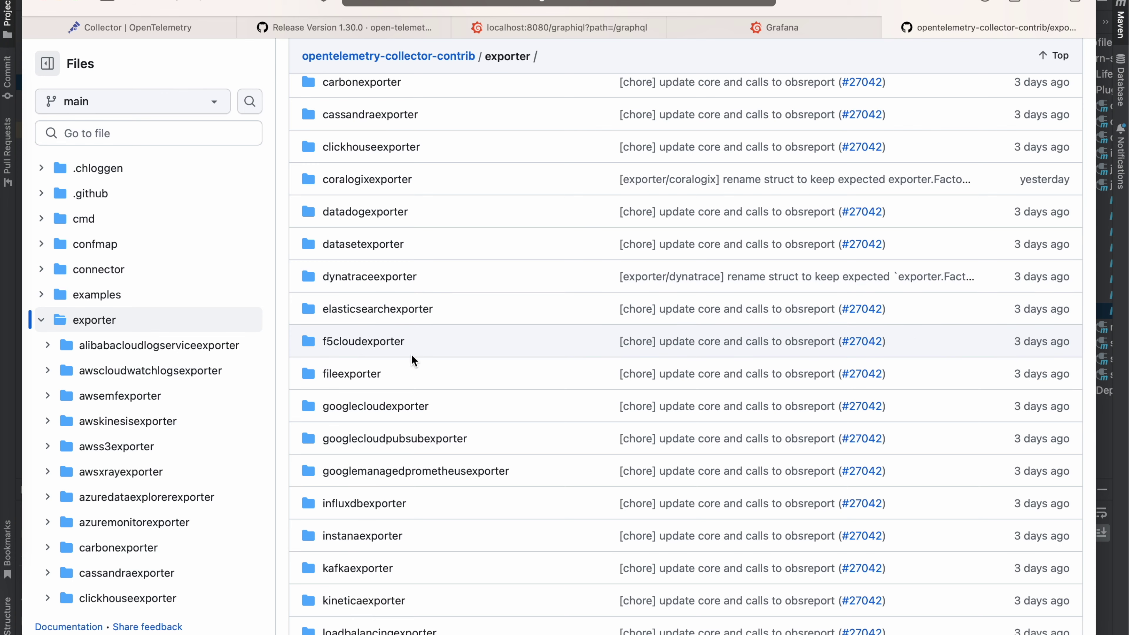
{"action": "scroll", "coordinate": [469, 328], "scroll_direction": "down", "scroll_amount": 4}
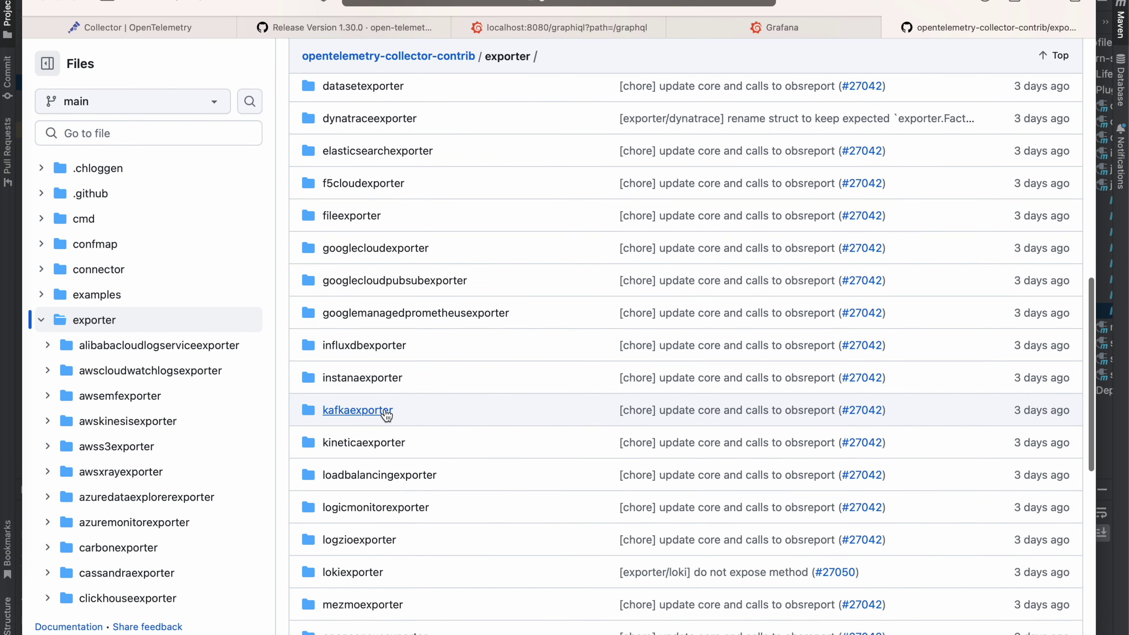
{"action": "scroll", "coordinate": [456, 396], "scroll_direction": "down", "scroll_amount": 5}
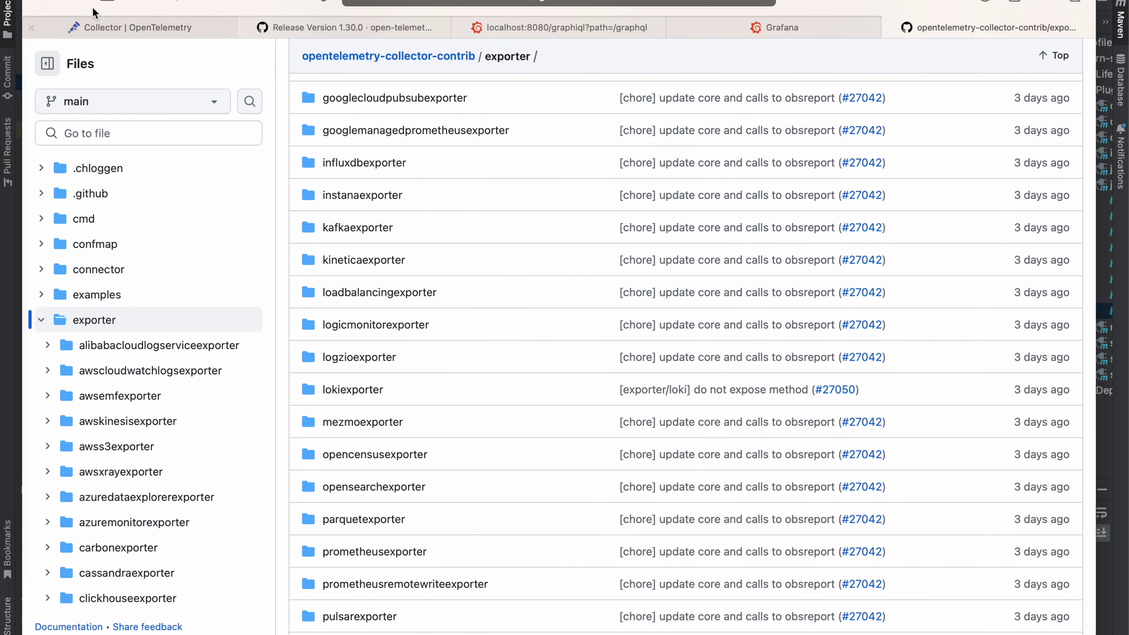
{"action": "left_click", "coordinate": [59, 2]}
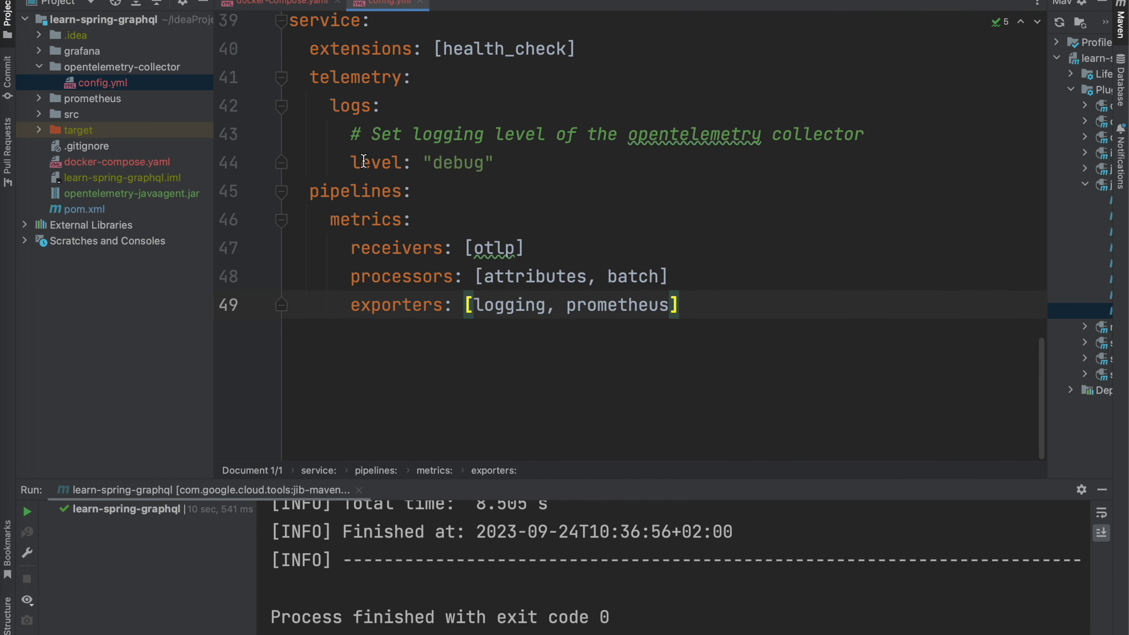
Step: Add an empty line 50 after the metrics exporters list in config.yml
{"action": "scroll", "coordinate": [688, 210], "scroll_direction": "up", "scroll_amount": 5}
{"action": "key", "text": "Return"}
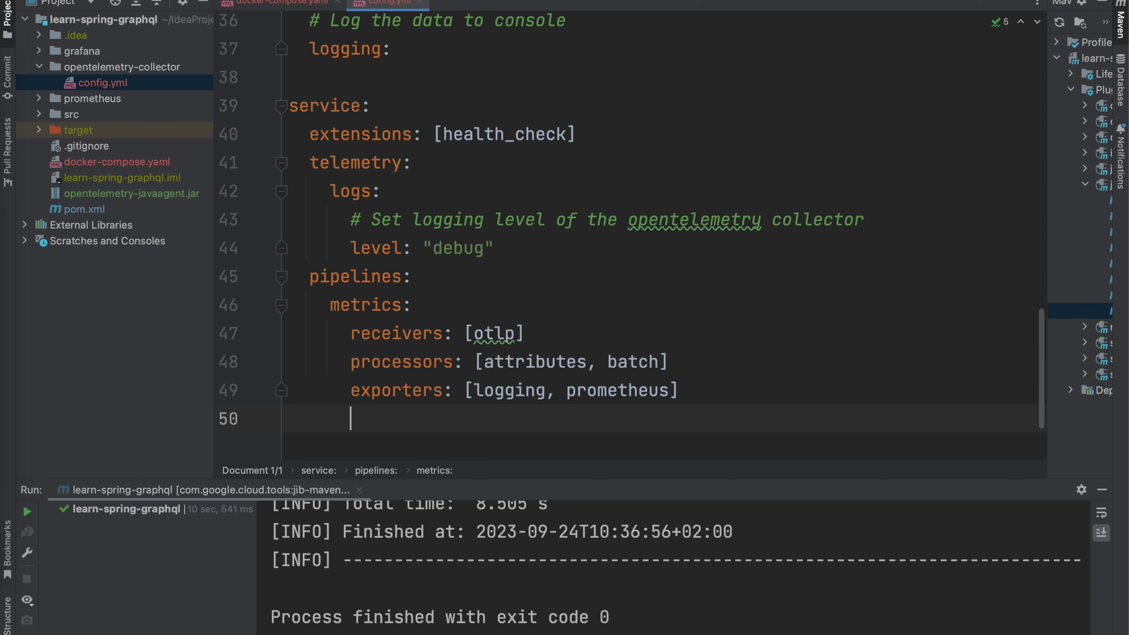
{"action": "key", "text": "BackSpace"}
{"action": "key", "text": "BackSpace"}
{"action": "key", "text": "BackSpace"}
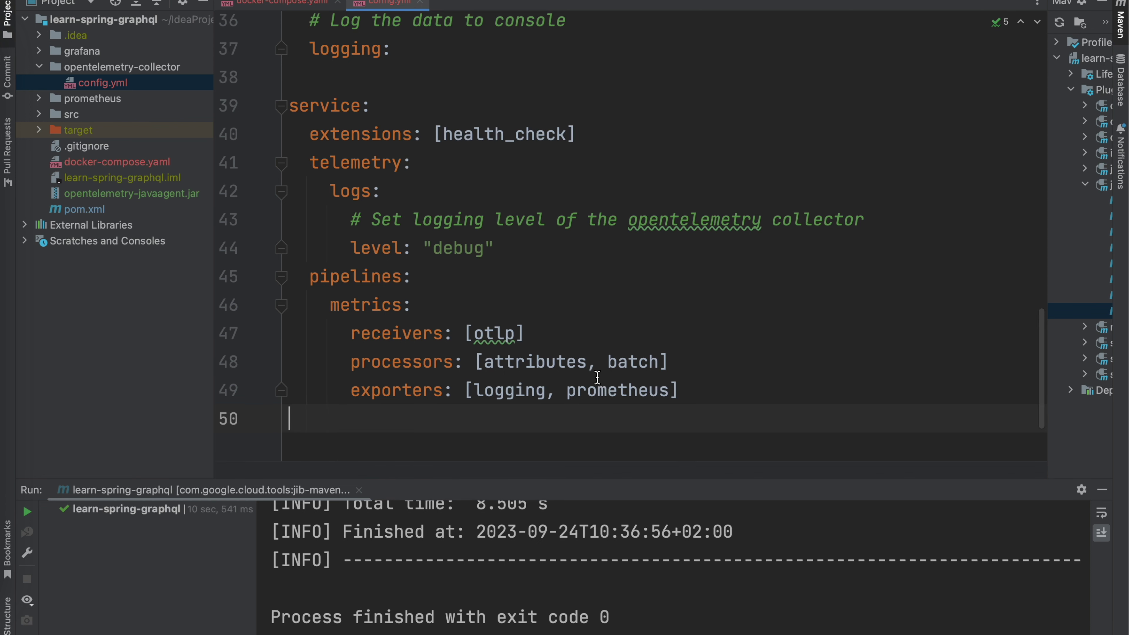
{"action": "scroll", "coordinate": [569, 281], "scroll_direction": "up", "scroll_amount": 5}
{"action": "scroll", "coordinate": [568, 278], "scroll_direction": "up", "scroll_amount": 5}
{"action": "scroll", "coordinate": [568, 278], "scroll_direction": "down", "scroll_amount": 8}
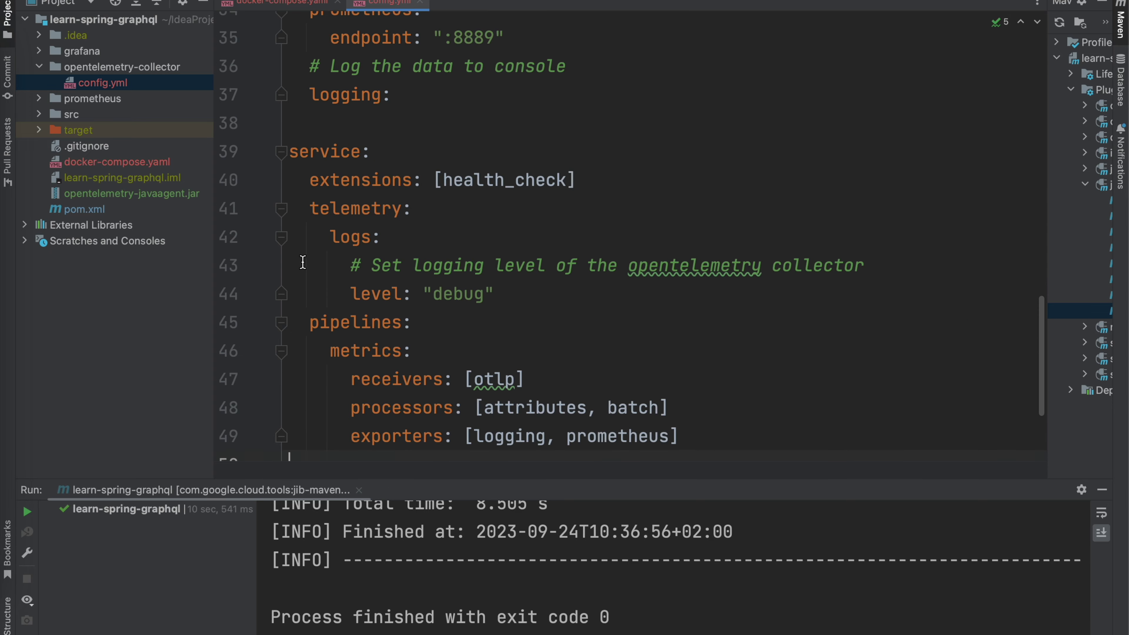
Step: Check the exporter list in Safari, then select 'processors' on line 48 of config.yml
{"action": "left_click", "coordinate": [5, 163]}
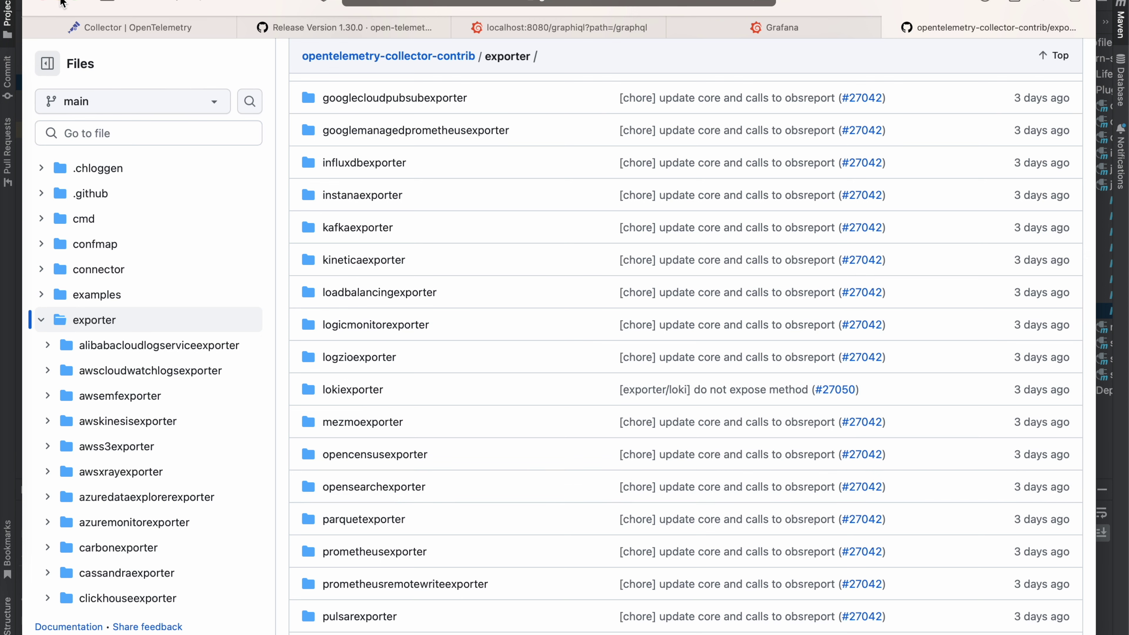
{"action": "left_click", "coordinate": [62, 2]}
{"action": "scroll", "coordinate": [547, 259], "scroll_direction": "up", "scroll_amount": 5}
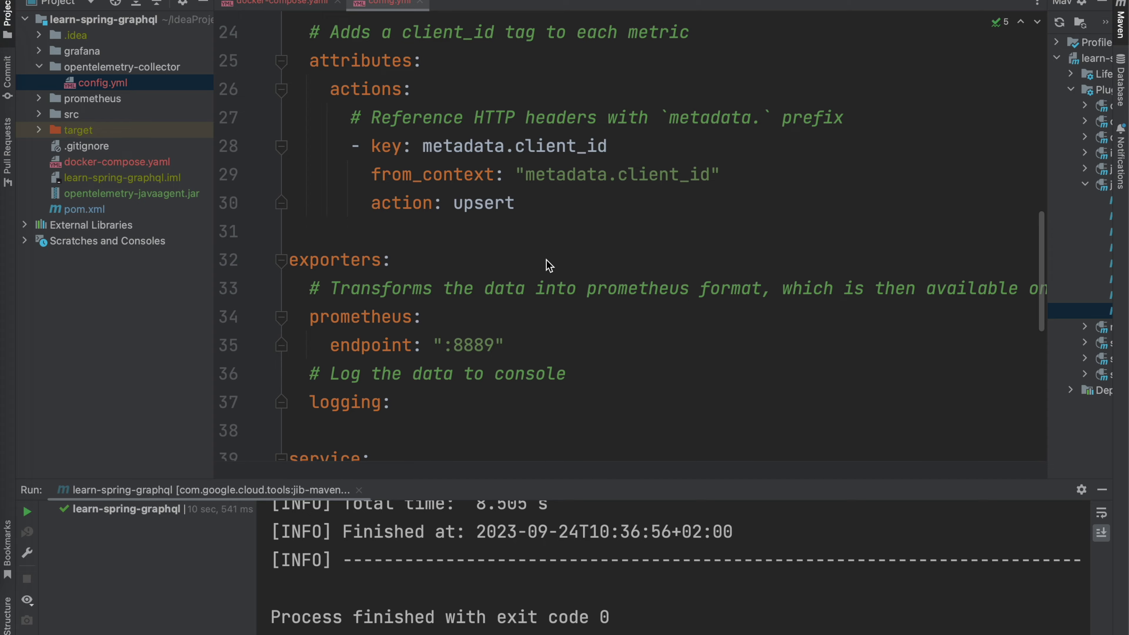
{"action": "scroll", "coordinate": [549, 266], "scroll_direction": "up", "scroll_amount": 8}
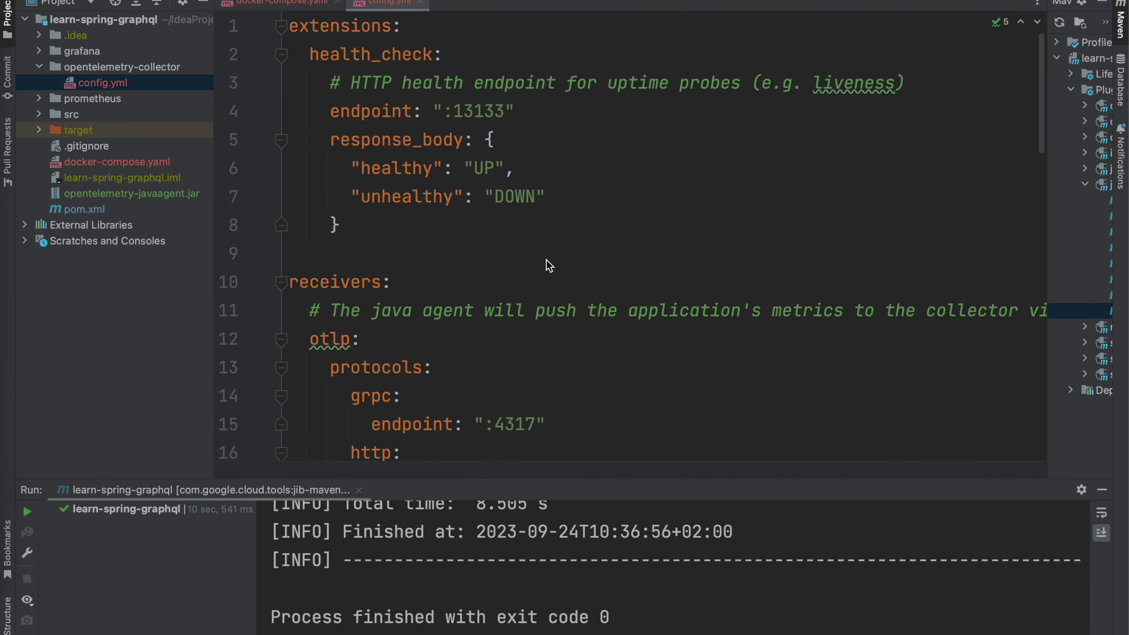
{"action": "scroll", "coordinate": [550, 265], "scroll_direction": "down", "scroll_amount": 12}
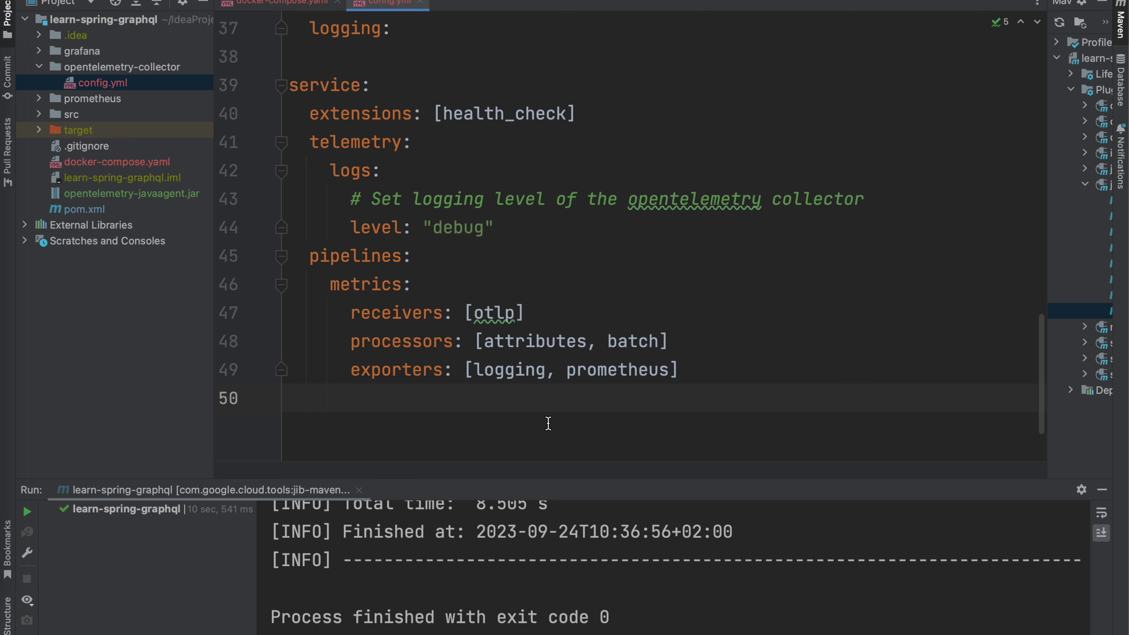
{"action": "double_click", "coordinate": [397, 342]}
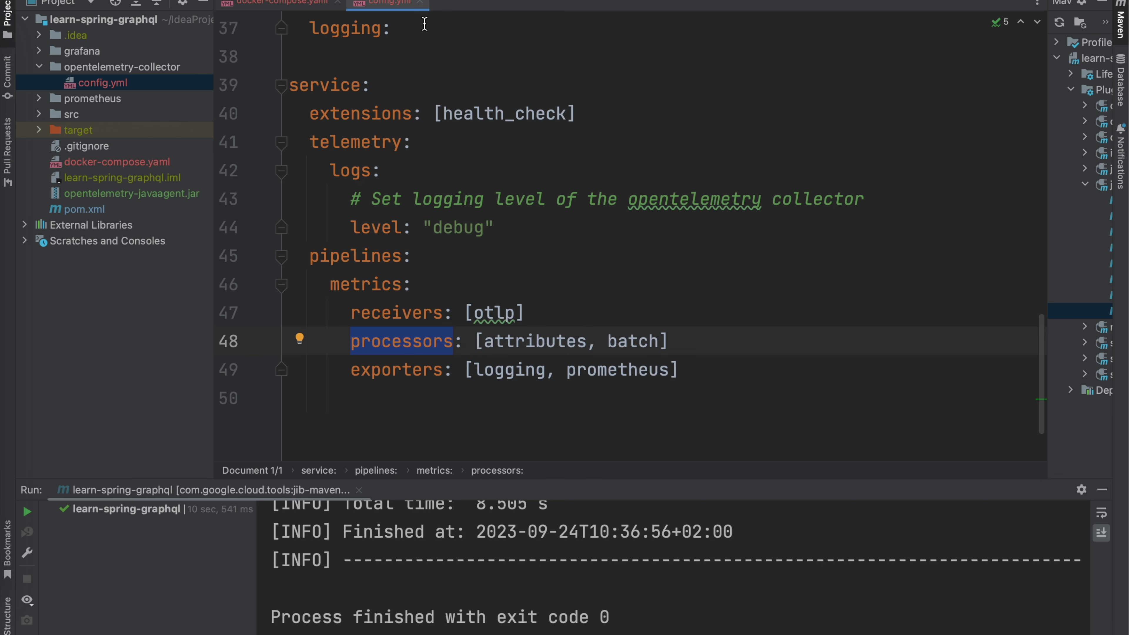
Step: Close config.yml and review the prometheus service definition in docker-compose.yaml
{"action": "left_click", "coordinate": [420, 3]}
{"action": "scroll", "coordinate": [523, 321], "scroll_direction": "down", "scroll_amount": 6}
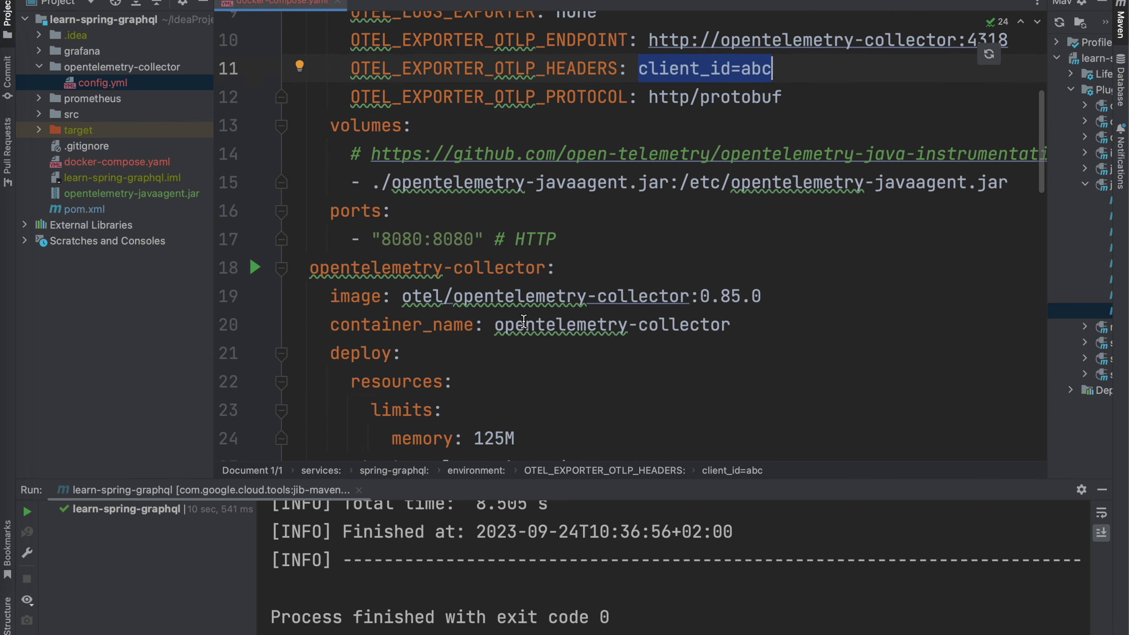
{"action": "scroll", "coordinate": [523, 321], "scroll_direction": "down", "scroll_amount": 1}
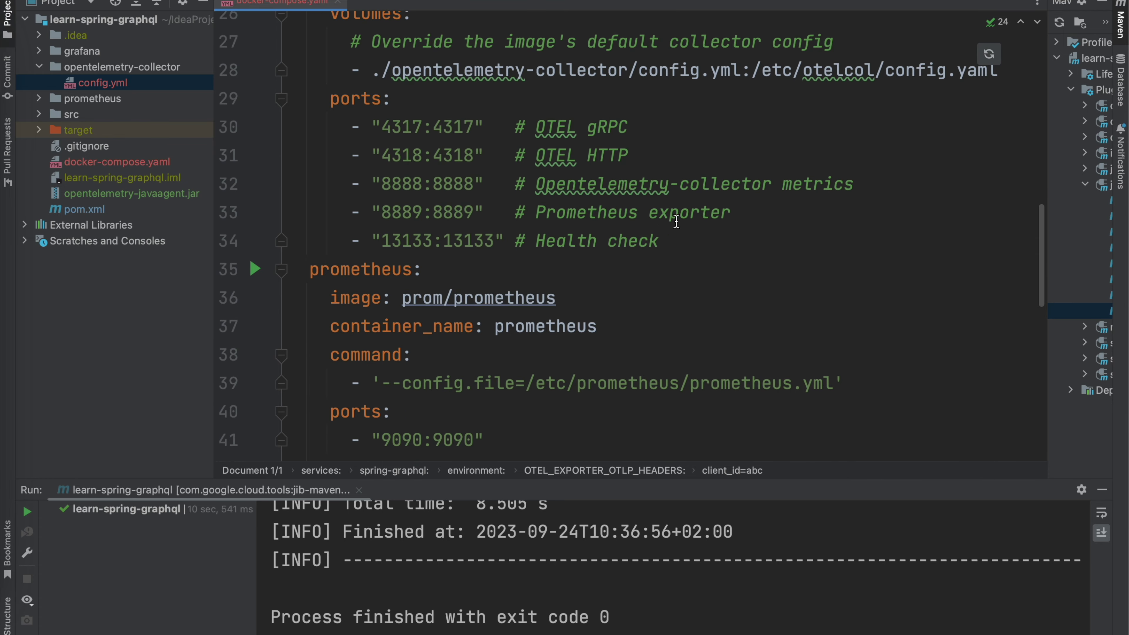
{"action": "left_click_drag", "start_coordinate": [660, 240], "coordinate": [356, 132]}
{"action": "scroll", "coordinate": [453, 209], "scroll_direction": "down", "scroll_amount": 3}
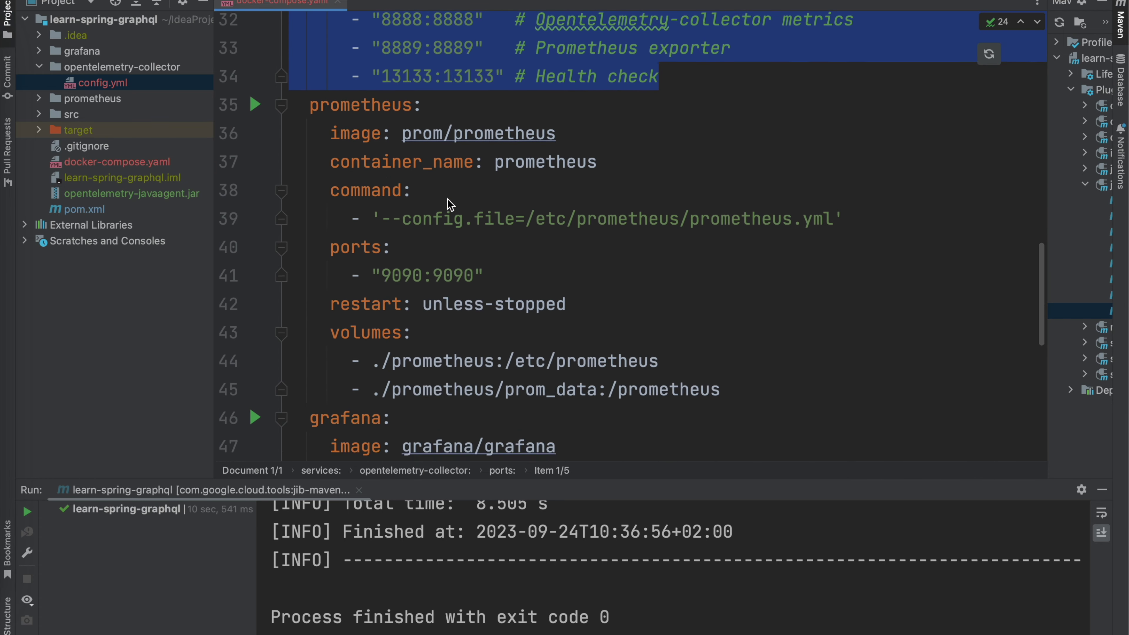
{"action": "scroll", "coordinate": [449, 204], "scroll_direction": "up", "scroll_amount": 4}
{"action": "scroll", "coordinate": [449, 204], "scroll_direction": "down", "scroll_amount": 3}
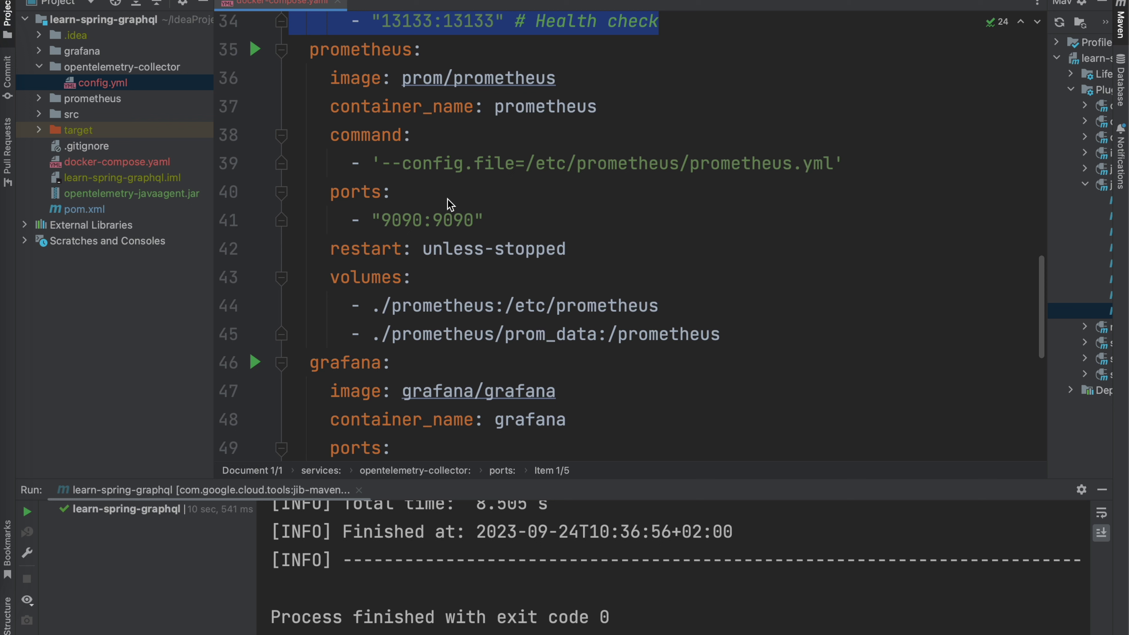
{"action": "left_click_drag", "start_coordinate": [310, 49], "coordinate": [759, 346]}
{"action": "left_click", "coordinate": [757, 345]}
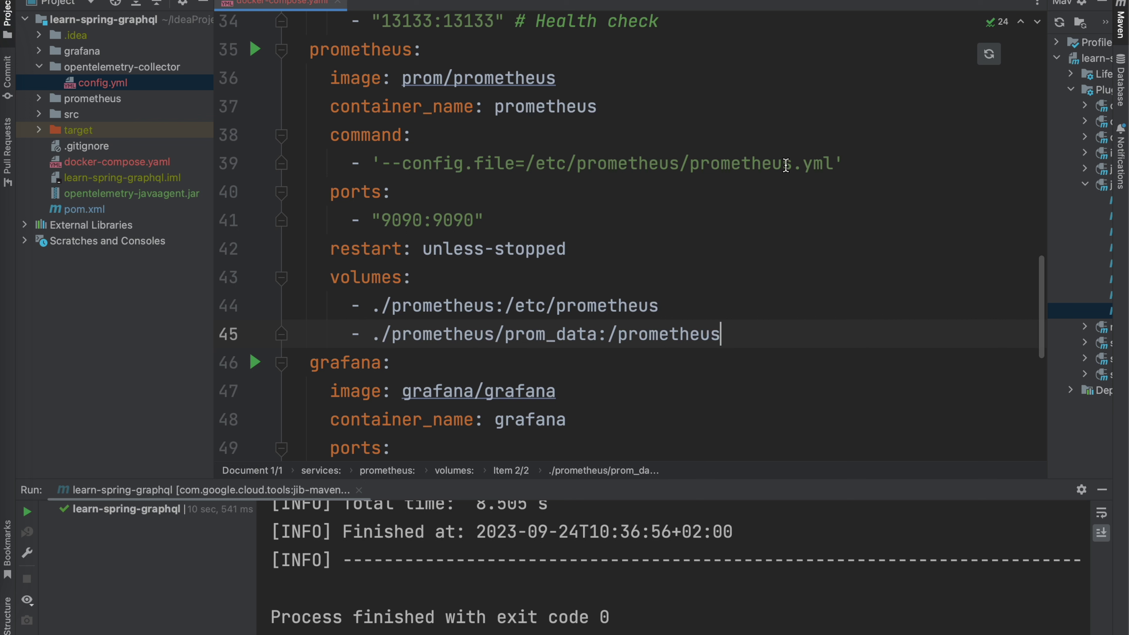
{"action": "mouse_move", "coordinate": [786, 164]}
{"action": "double_click", "coordinate": [745, 169]}
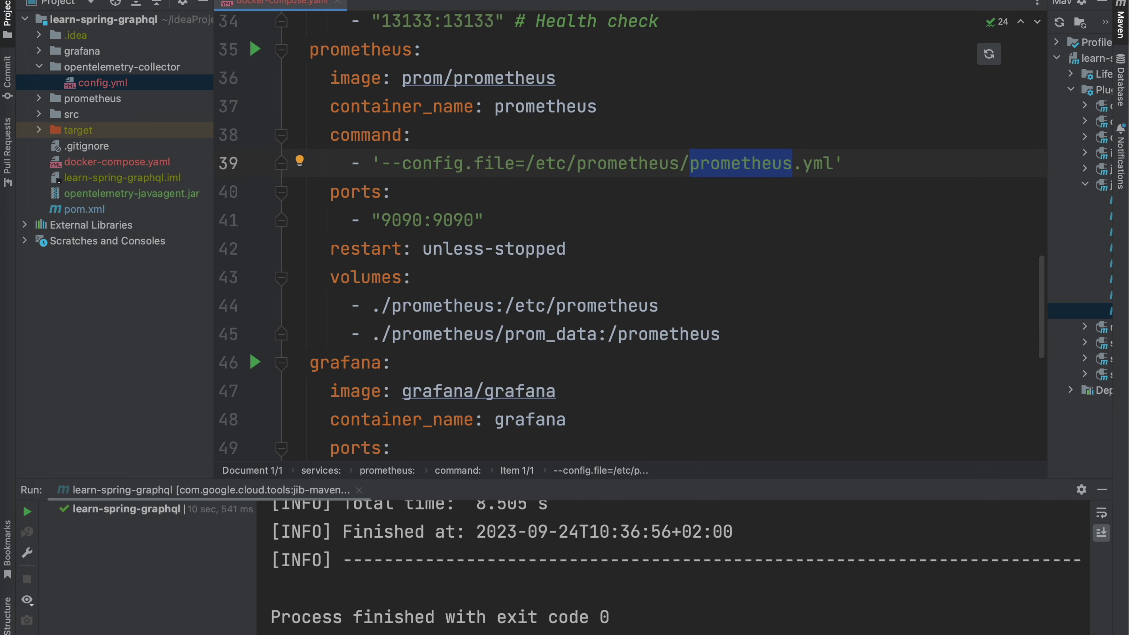
Step: Highlight the collector's 8888:8888 and 8889:8889 port mappings, then expand the prometheus folder
{"action": "scroll", "coordinate": [532, 197], "scroll_direction": "up", "scroll_amount": 2}
{"action": "scroll", "coordinate": [531, 197], "scroll_direction": "up", "scroll_amount": 3}
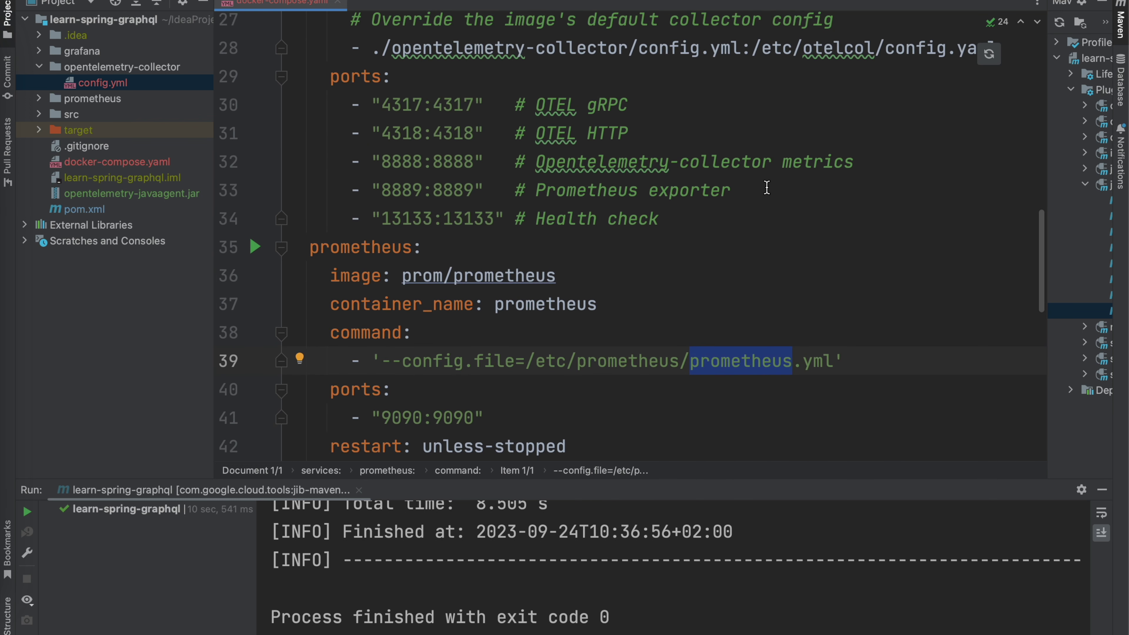
{"action": "left_click_drag", "start_coordinate": [372, 161], "coordinate": [484, 162]}
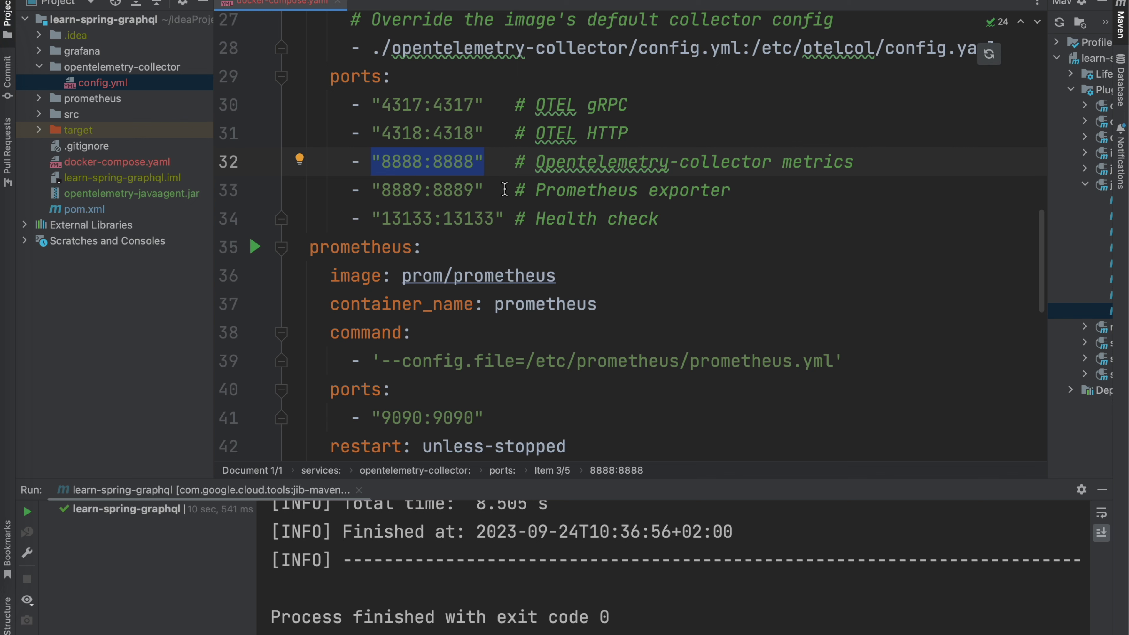
{"action": "left_click_drag", "start_coordinate": [486, 190], "coordinate": [369, 189]}
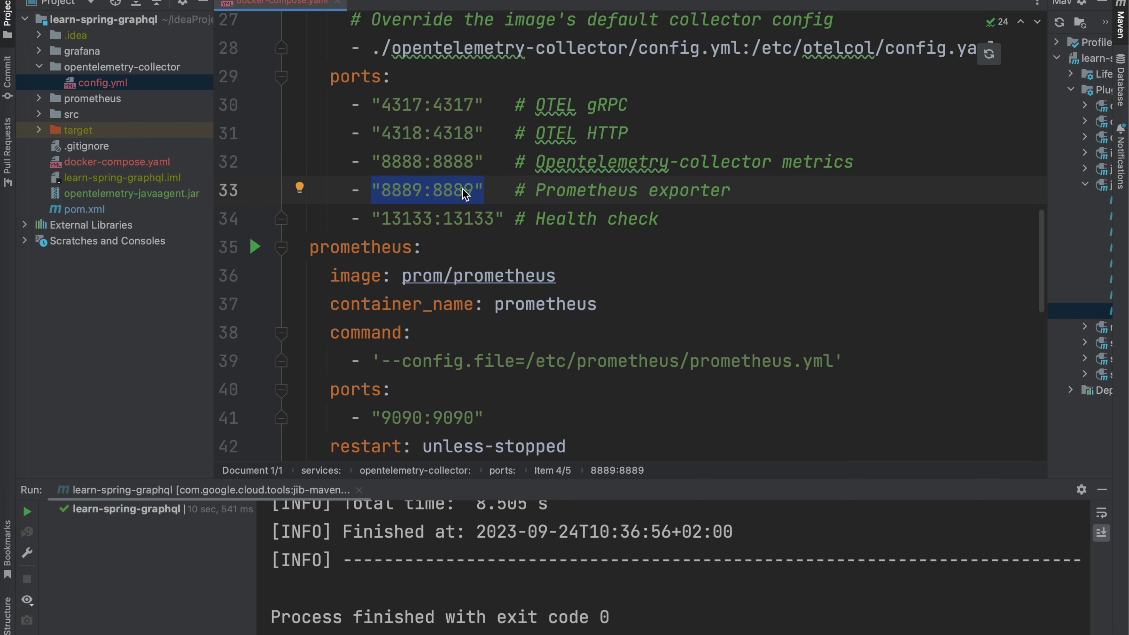
{"action": "scroll", "coordinate": [462, 194], "scroll_direction": "up", "scroll_amount": 3}
{"action": "scroll", "coordinate": [465, 194], "scroll_direction": "up", "scroll_amount": 10}
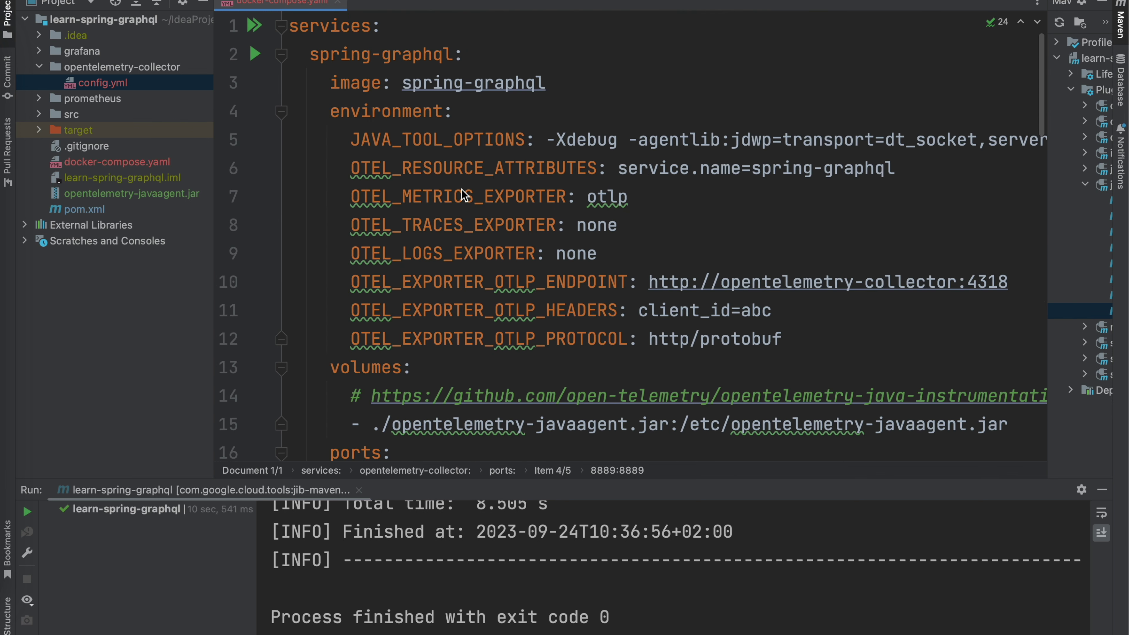
{"action": "scroll", "coordinate": [464, 194], "scroll_direction": "down", "scroll_amount": 12}
{"action": "scroll", "coordinate": [464, 195], "scroll_direction": "down", "scroll_amount": 5}
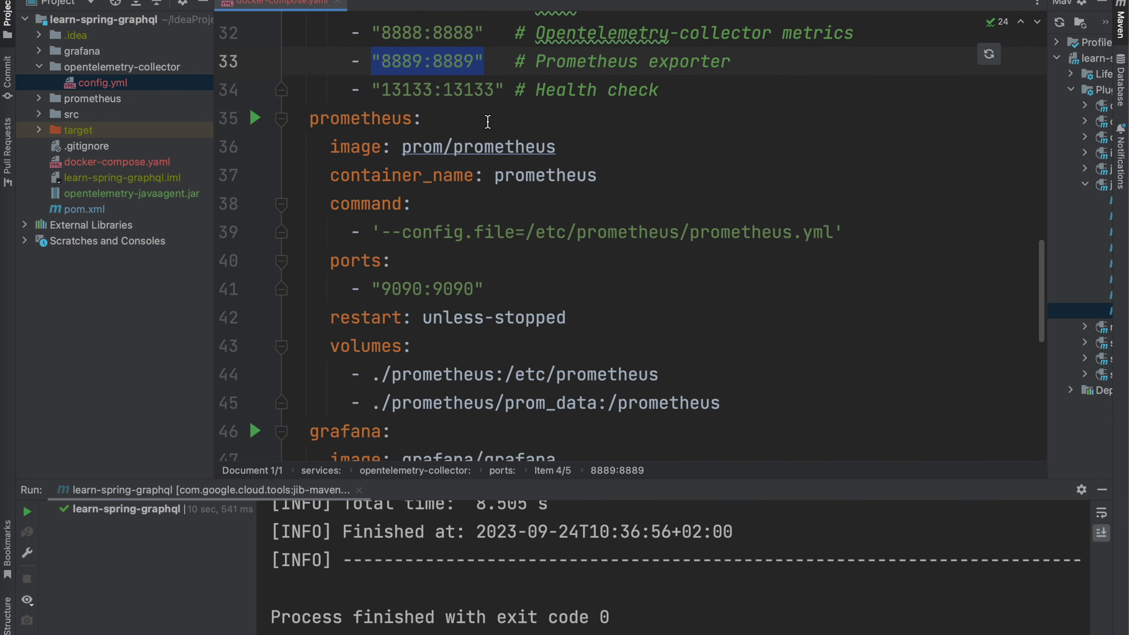
{"action": "scroll", "coordinate": [506, 81], "scroll_direction": "down", "scroll_amount": 10}
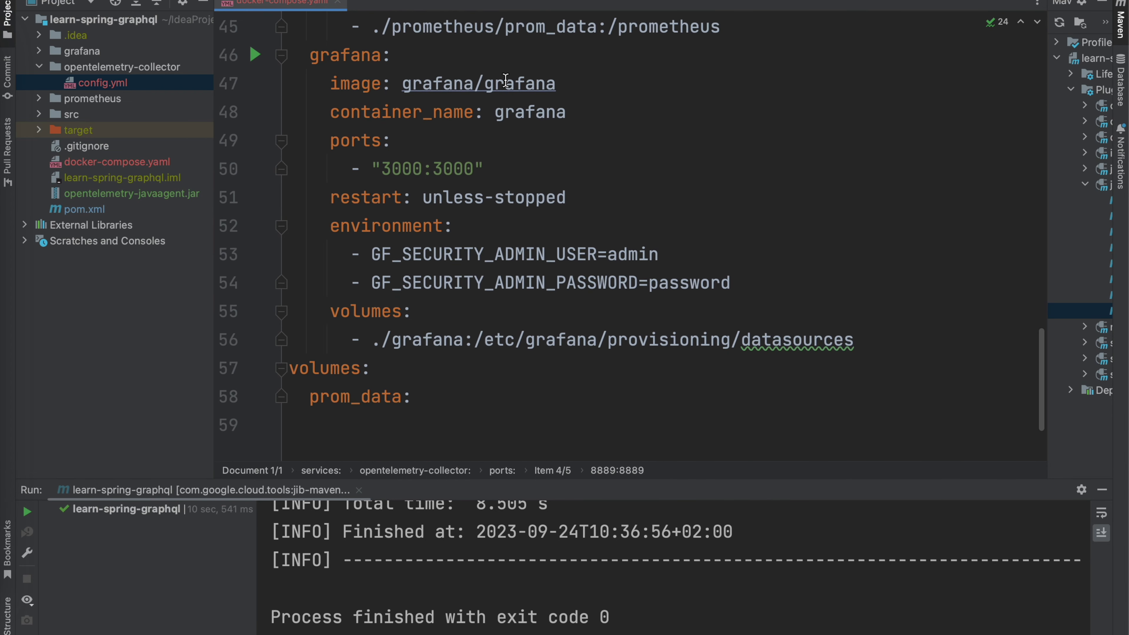
{"action": "scroll", "coordinate": [505, 81], "scroll_direction": "up", "scroll_amount": 8}
{"action": "scroll", "coordinate": [505, 80], "scroll_direction": "up", "scroll_amount": 2}
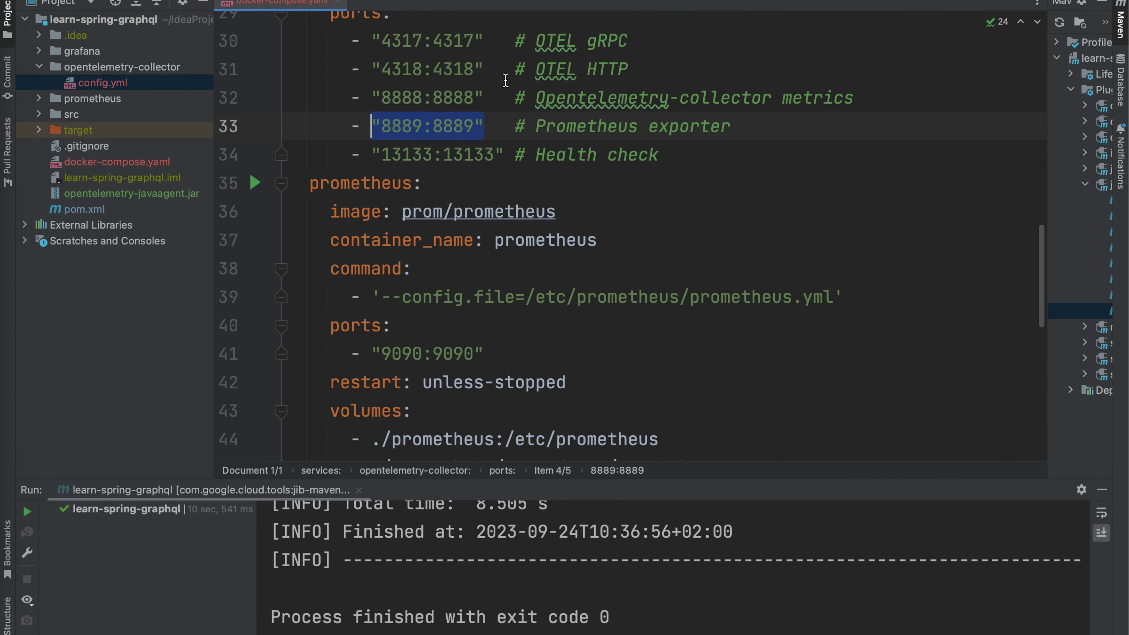
{"action": "double_click", "coordinate": [123, 100]}
{"action": "double_click", "coordinate": [117, 115]}
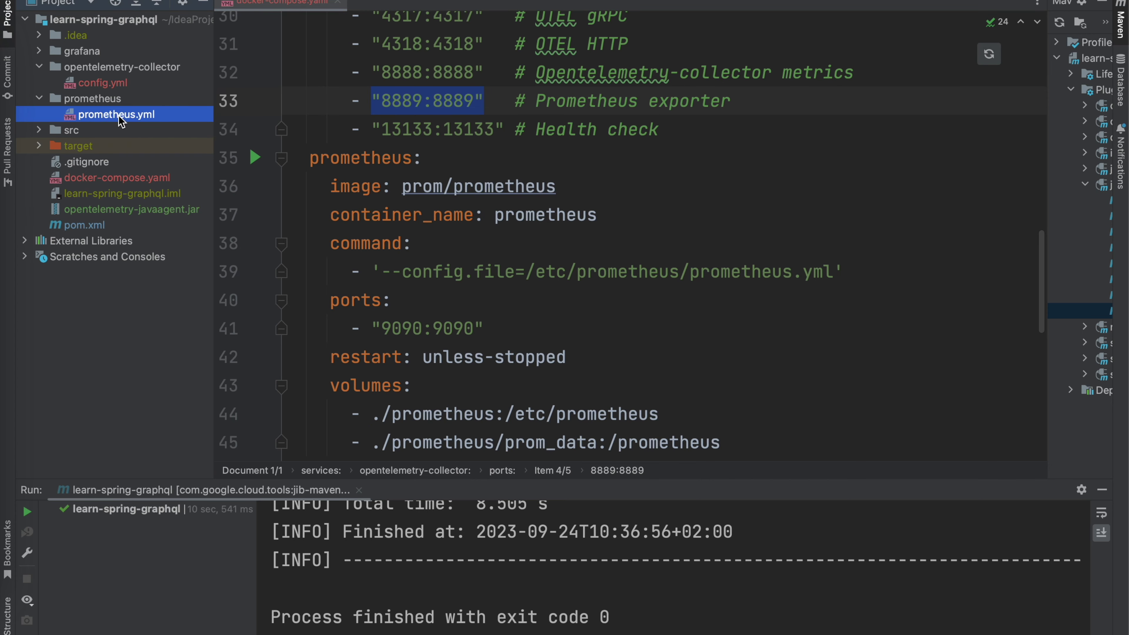
{"action": "scroll", "coordinate": [533, 224], "scroll_direction": "down", "scroll_amount": 5}
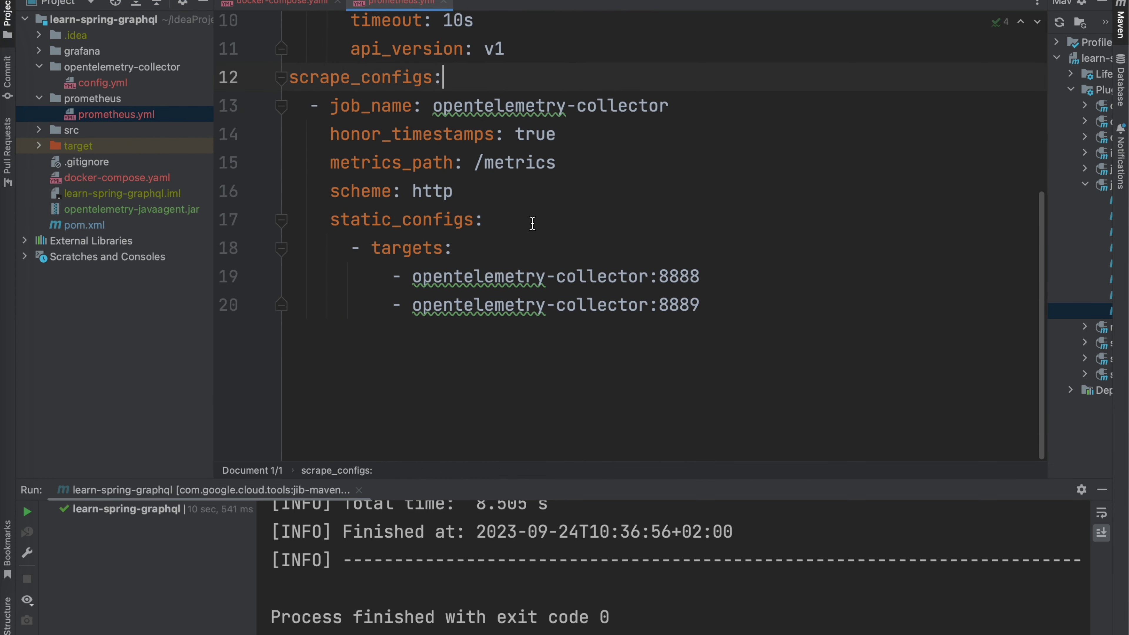
{"action": "left_click_drag", "start_coordinate": [728, 308], "coordinate": [391, 276]}
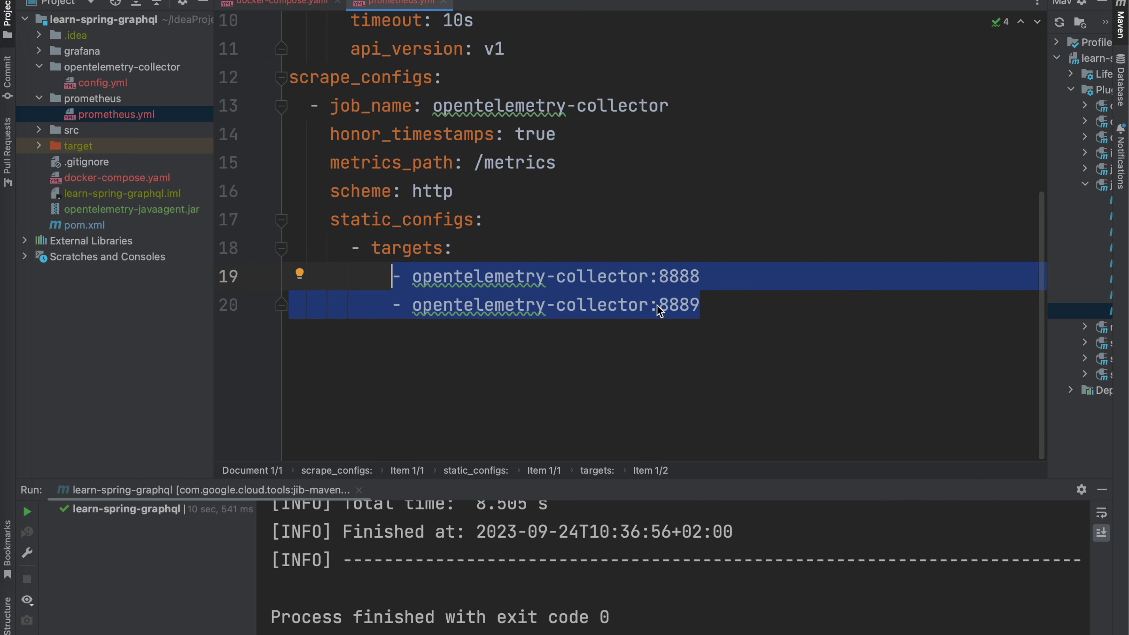
{"action": "scroll", "coordinate": [627, 281], "scroll_direction": "up", "scroll_amount": 5}
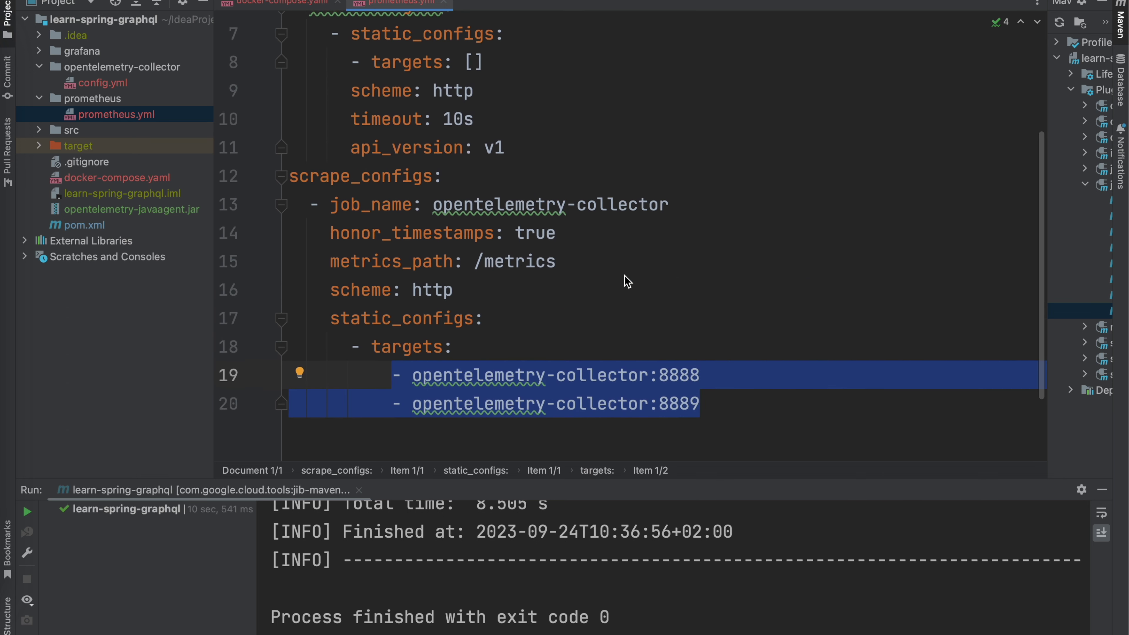
{"action": "left_click", "coordinate": [444, 3]}
{"action": "scroll", "coordinate": [484, 297], "scroll_direction": "down", "scroll_amount": 8}
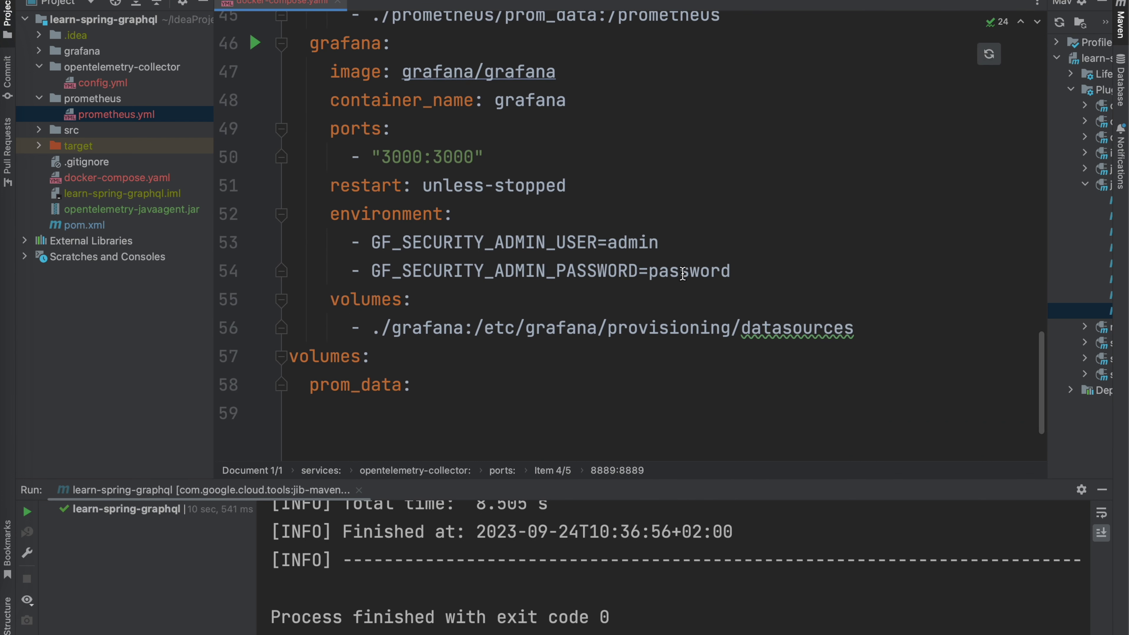
Step: Open grafana's datasource.yml and highlight its Prometheus URL
{"action": "left_click", "coordinate": [744, 280]}
{"action": "scroll", "coordinate": [744, 280], "scroll_direction": "up", "scroll_amount": 2}
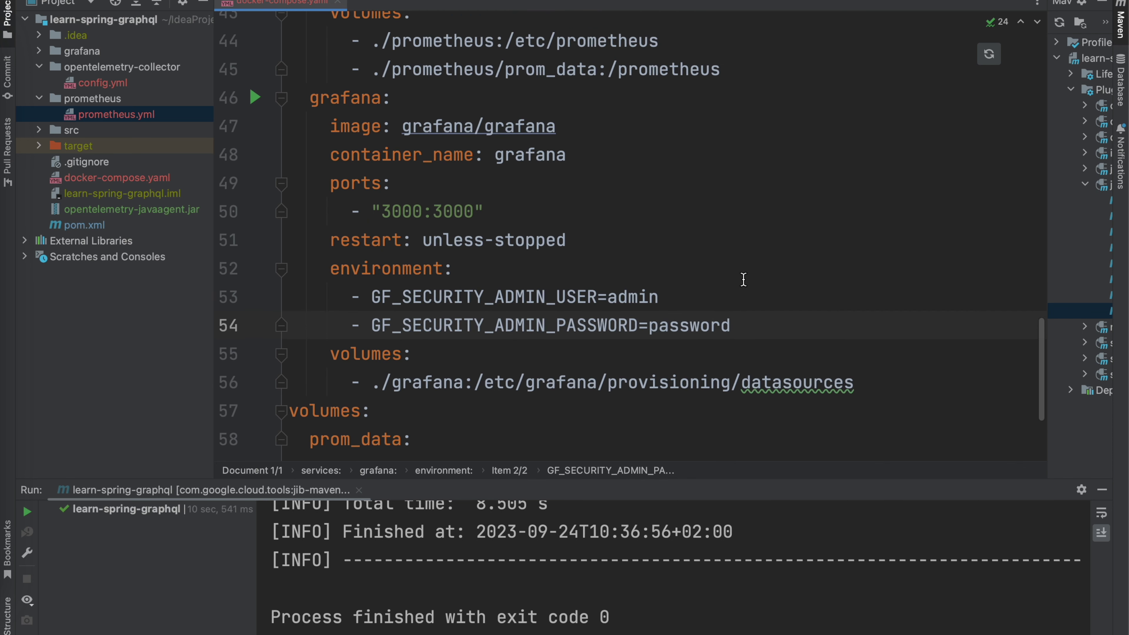
{"action": "scroll", "coordinate": [740, 282], "scroll_direction": "down", "scroll_amount": 2}
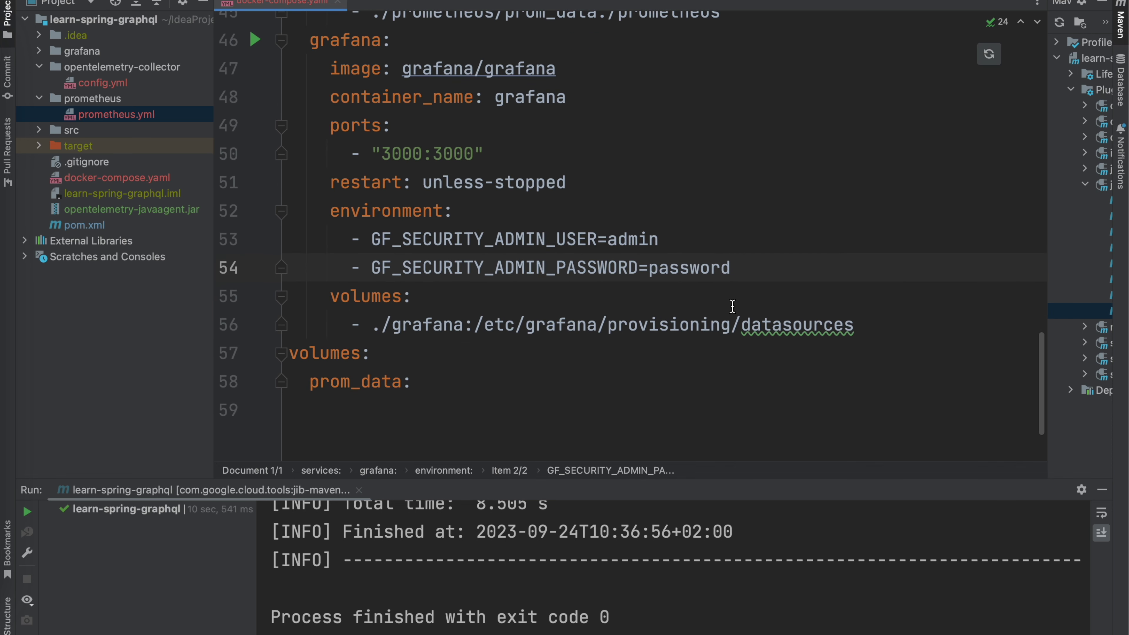
{"action": "scroll", "coordinate": [688, 306], "scroll_direction": "up", "scroll_amount": 1}
{"action": "double_click", "coordinate": [89, 51]}
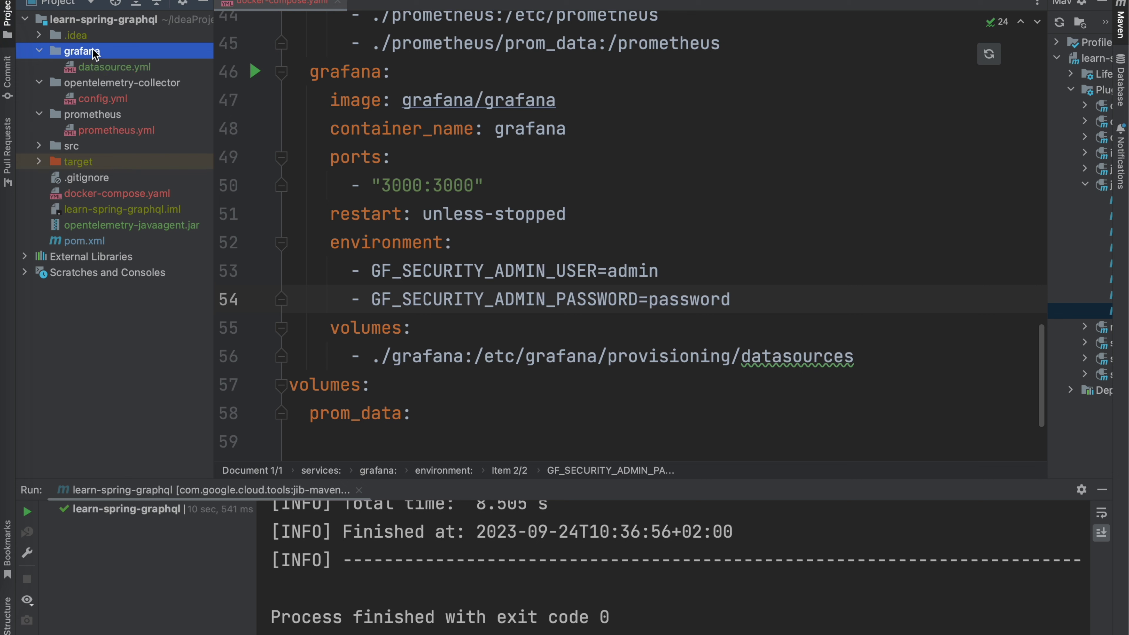
{"action": "left_click", "coordinate": [127, 71]}
{"action": "double_click", "coordinate": [128, 70]}
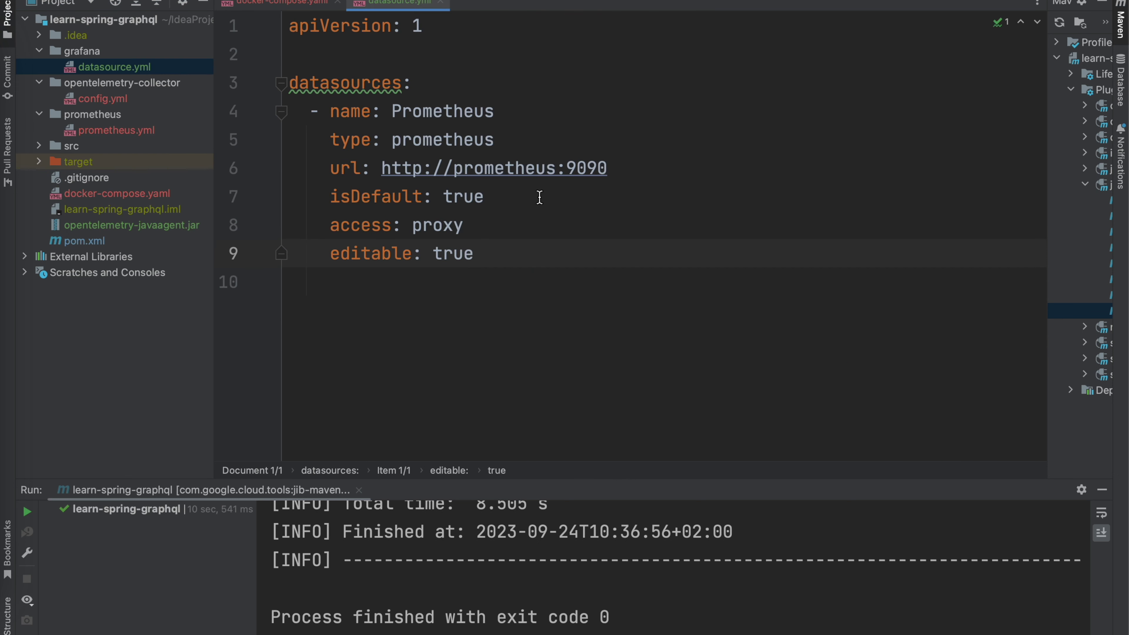
{"action": "left_click_drag", "start_coordinate": [632, 169], "coordinate": [382, 167]}
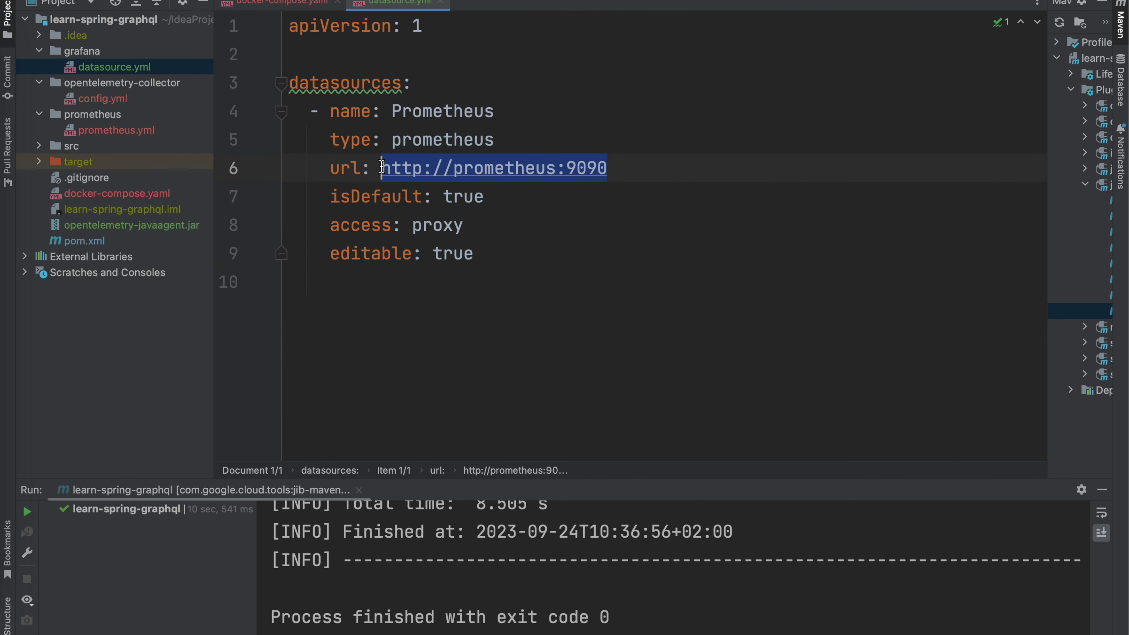
Step: Match the URL against Prometheus host port 9090 in docker-compose.yaml, then close both tabs
{"action": "left_click", "coordinate": [290, 3]}
{"action": "scroll", "coordinate": [577, 307], "scroll_direction": "up", "scroll_amount": 5}
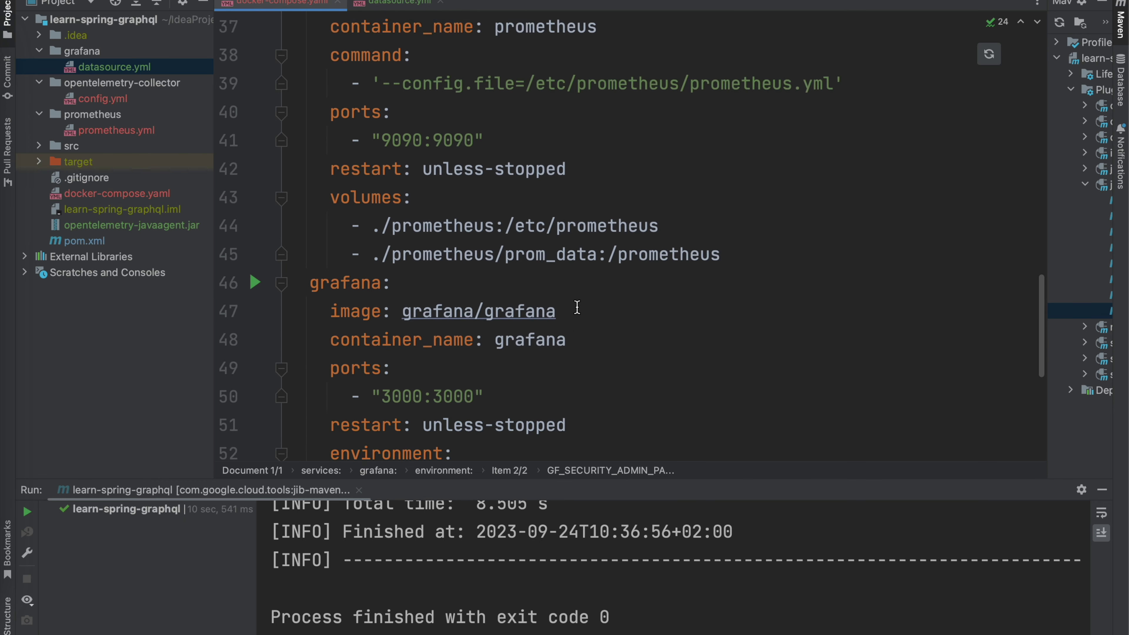
{"action": "double_click", "coordinate": [397, 211]}
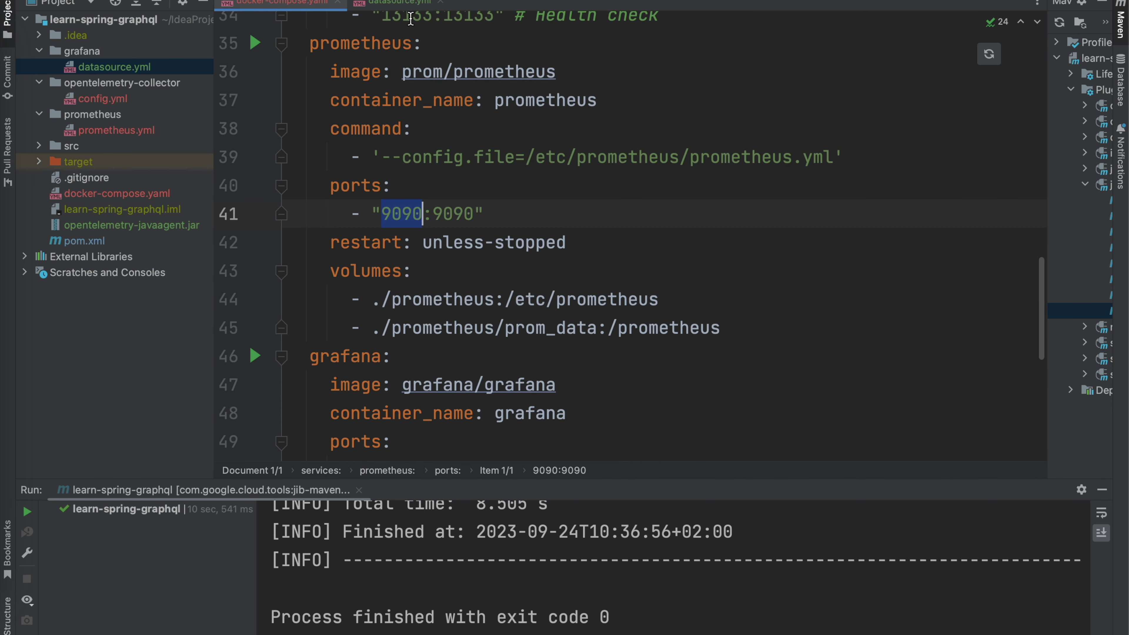
{"action": "left_click", "coordinate": [407, 6]}
{"action": "left_click", "coordinate": [453, 225]}
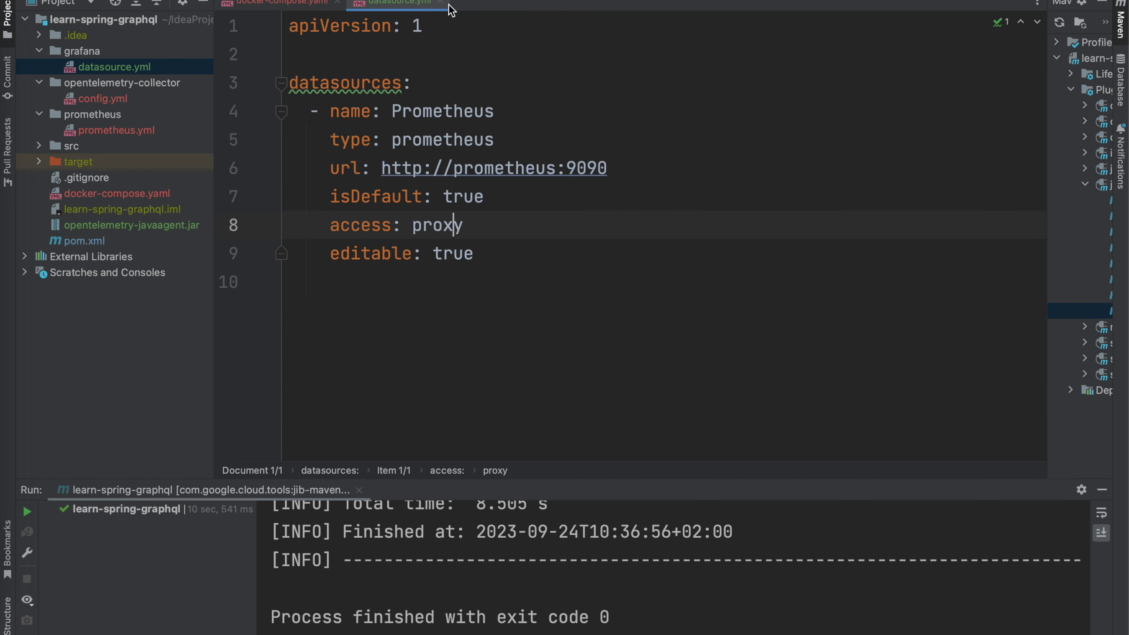
{"action": "left_click", "coordinate": [441, 3]}
{"action": "left_click", "coordinate": [338, 3]}
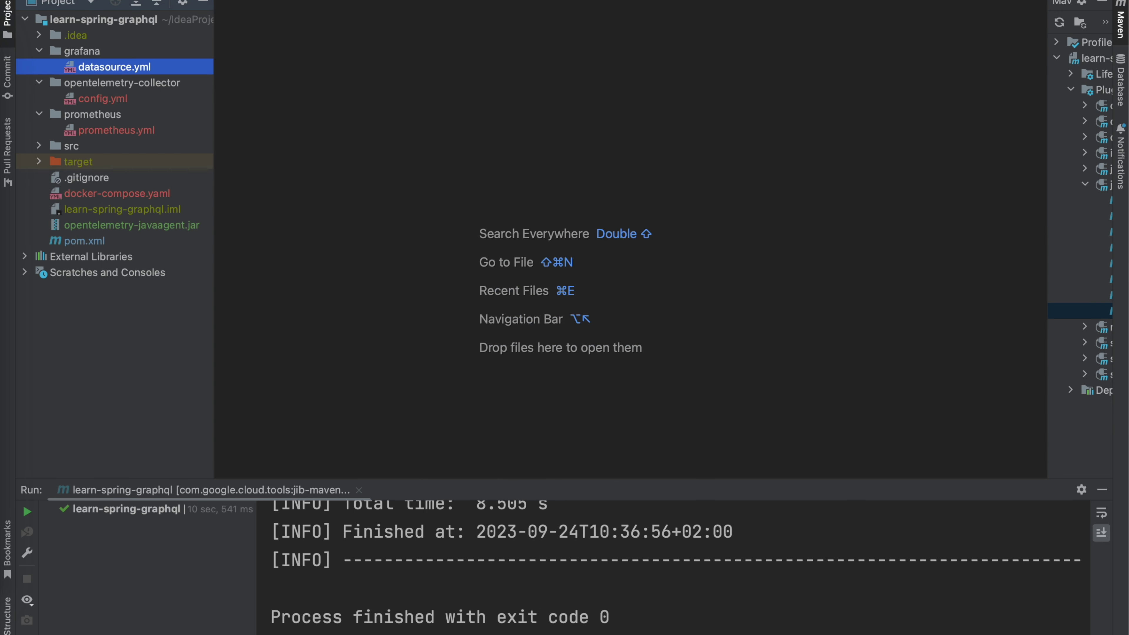
Step: Run docker-compose up in a fresh terminal session and enlarge the terminal to follow the startup logs
{"action": "key", "text": "alt+F12"}
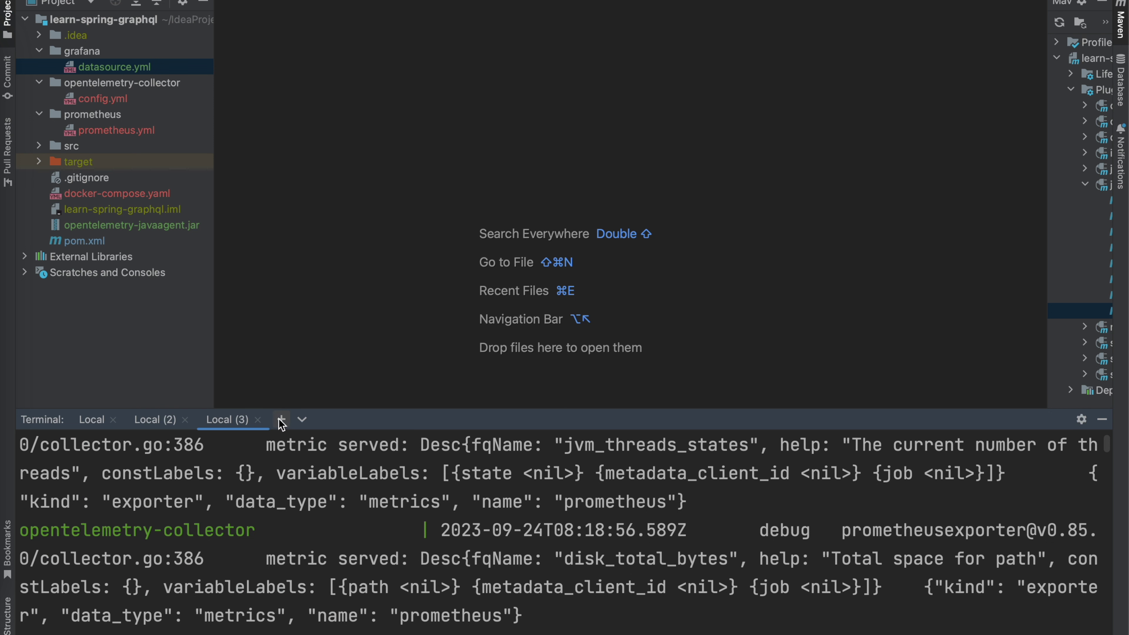
{"action": "left_click", "coordinate": [281, 421]}
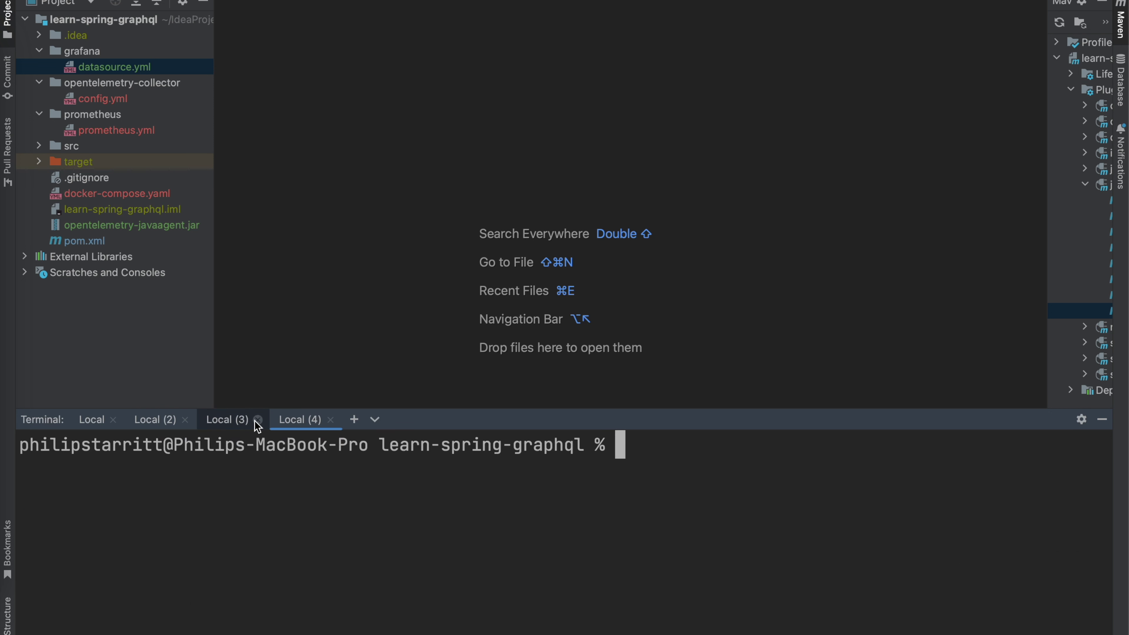
{"action": "left_click", "coordinate": [258, 420]}
{"action": "type", "text": "docker"}
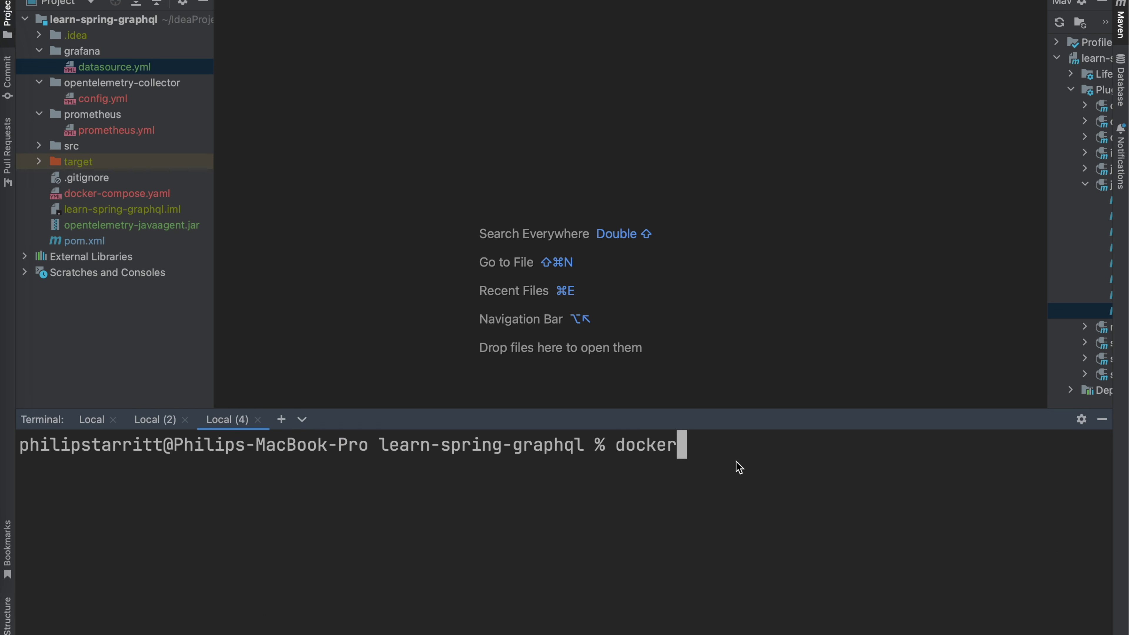
{"action": "type", "text": "-compose up"}
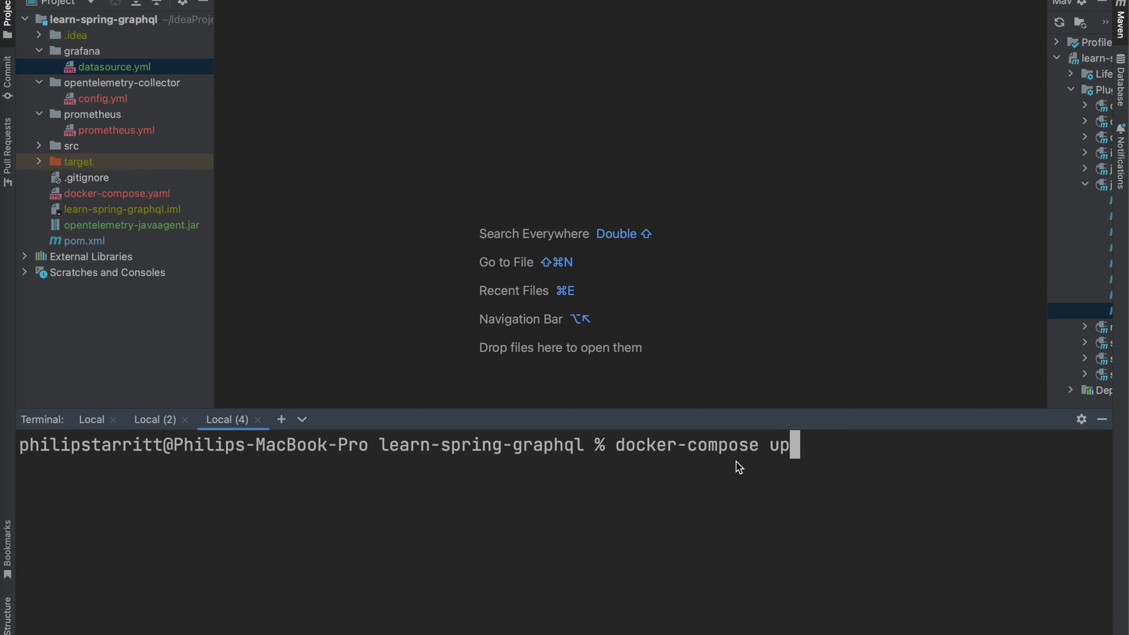
{"action": "key", "text": "Return"}
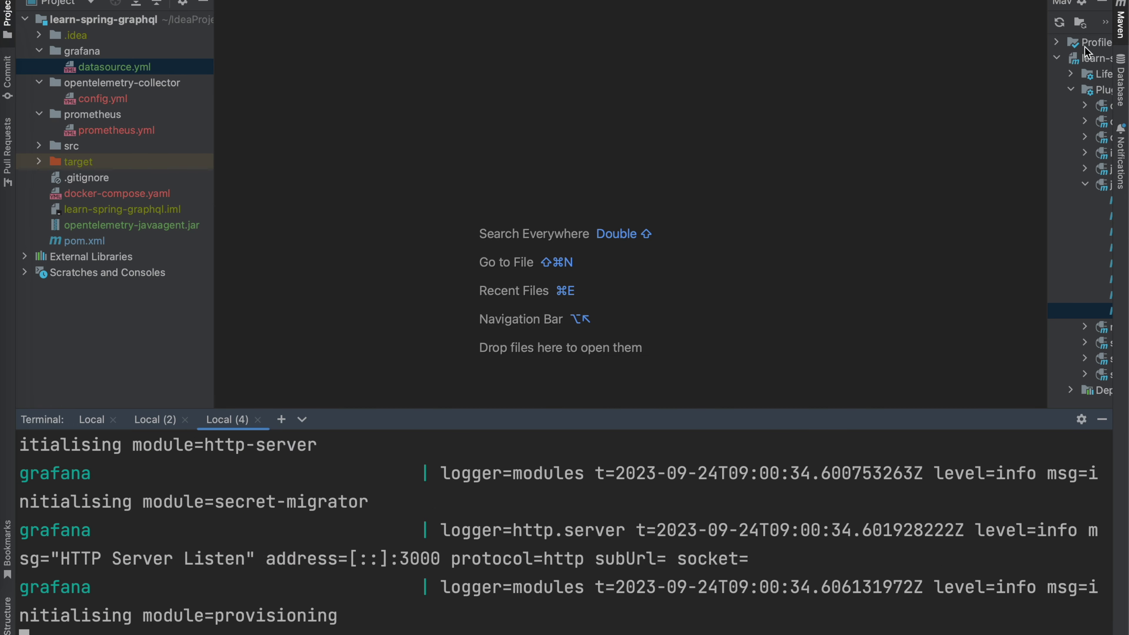
{"action": "left_click", "coordinate": [1101, 3]}
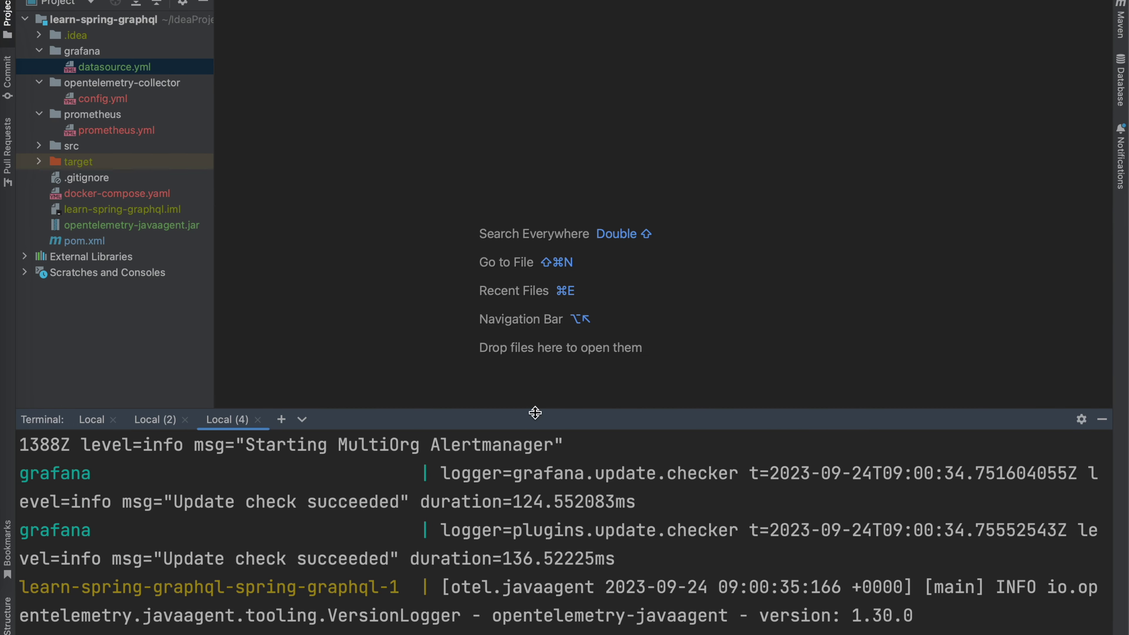
{"action": "left_click_drag", "start_coordinate": [535, 413], "coordinate": [525, 297]}
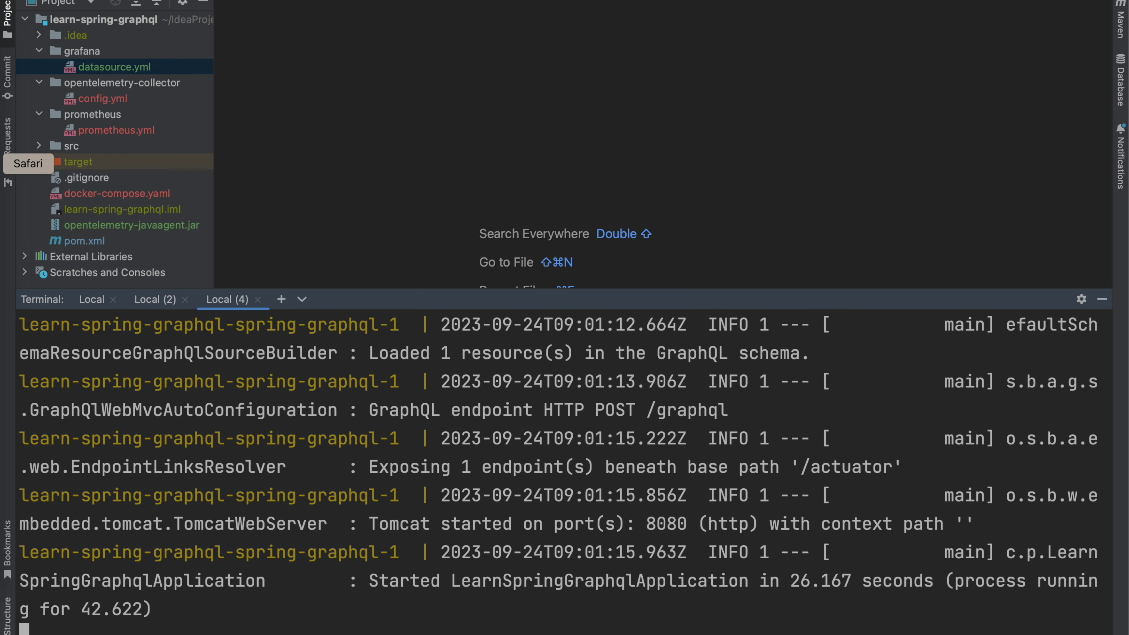
Step: Run the coach schedule query in GraphiQL about thirteen times in a row
{"action": "left_click", "coordinate": [4, 163]}
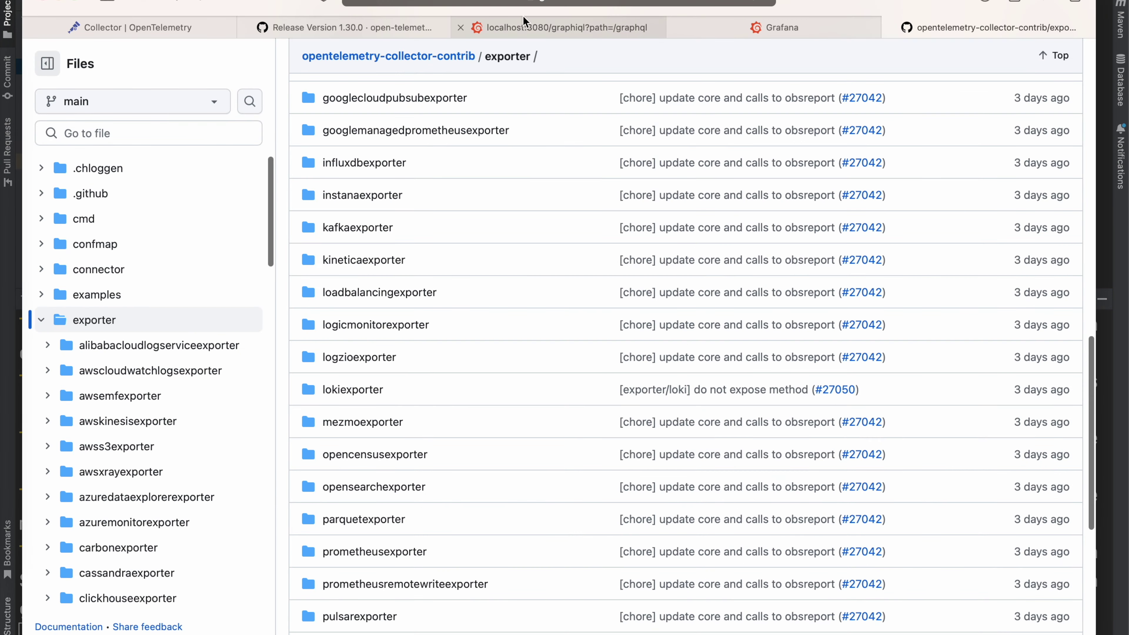
{"action": "left_click", "coordinate": [524, 23]}
{"action": "left_click", "coordinate": [551, 91]}
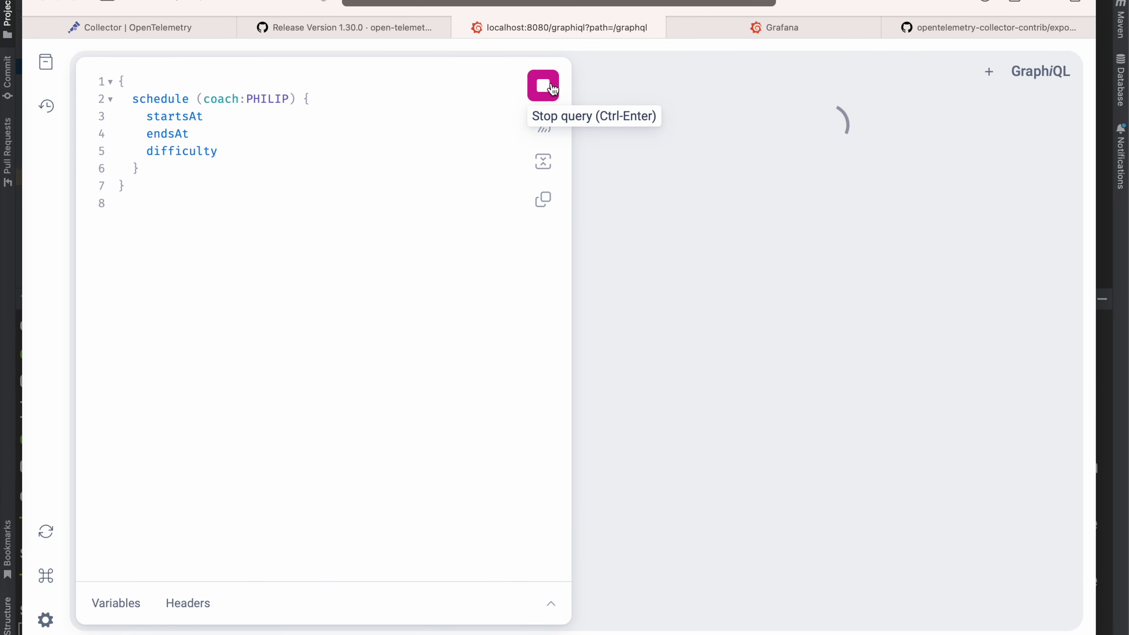
{"action": "left_click", "coordinate": [544, 86]}
{"action": "left_click", "coordinate": [543, 85]}
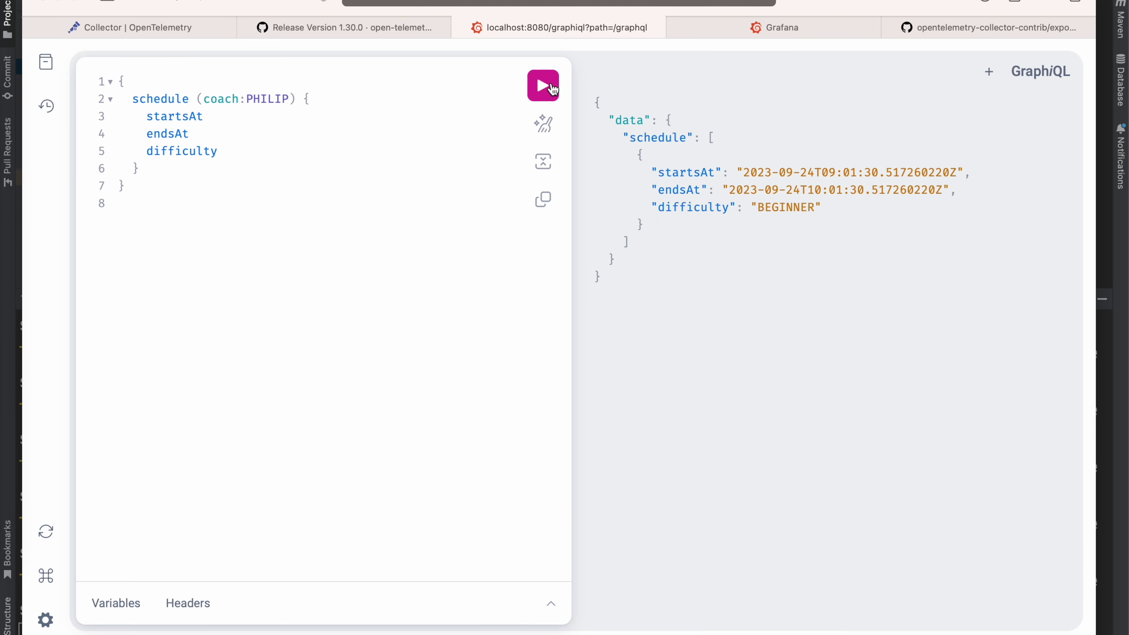
{"action": "left_click", "coordinate": [544, 85]}
{"action": "left_click", "coordinate": [544, 85]}
{"action": "left_click", "coordinate": [552, 85]}
{"action": "left_click", "coordinate": [552, 85]}
{"action": "left_click", "coordinate": [551, 85]}
{"action": "left_click", "coordinate": [551, 85]}
{"action": "left_click", "coordinate": [551, 87]}
{"action": "left_click", "coordinate": [551, 87]}
{"action": "left_click", "coordinate": [552, 89]}
{"action": "left_click", "coordinate": [553, 89]}
{"action": "key", "text": "super+Tab"}
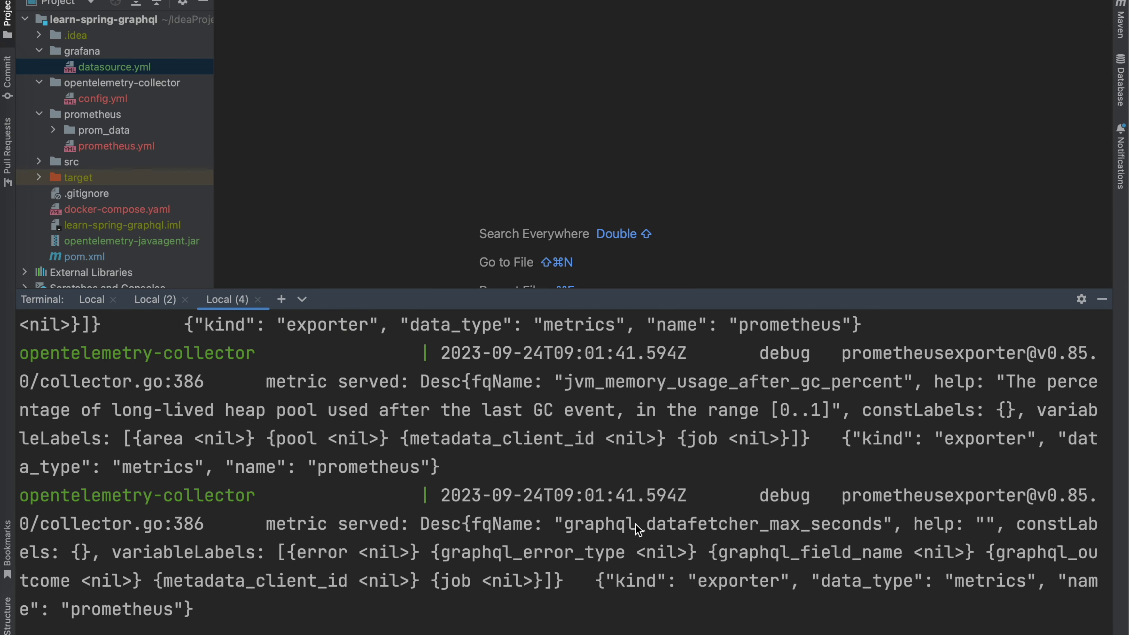
Step: Highlight graphql_datafetcher_max_seconds in the collector log and scroll through its metadata_client_id-labelled entries
{"action": "left_click_drag", "start_coordinate": [880, 532], "coordinate": [645, 531]}
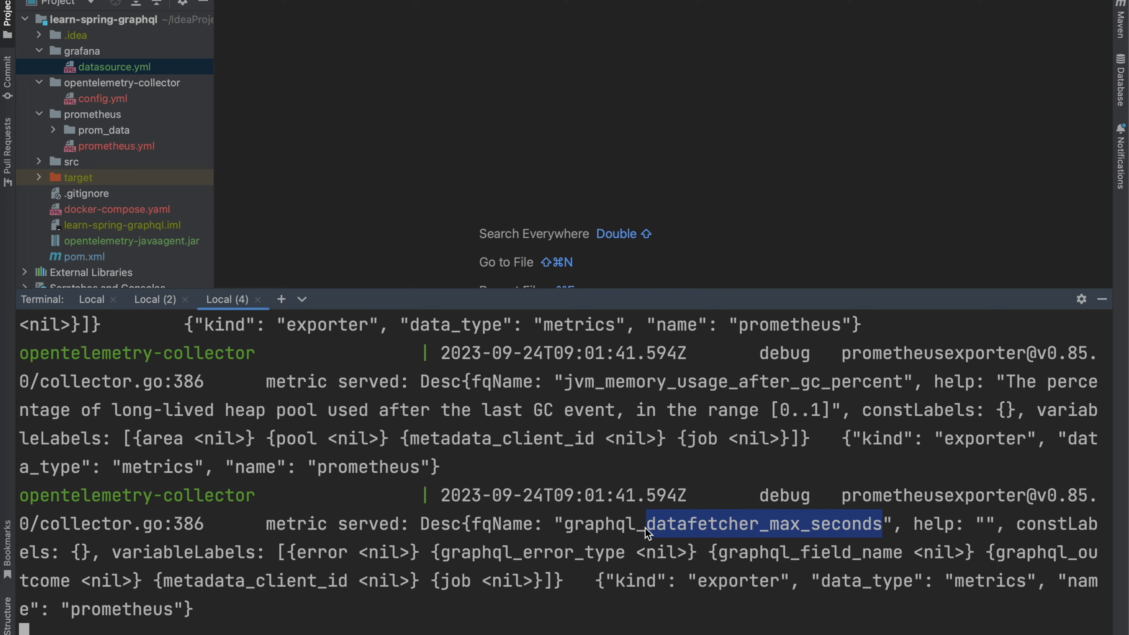
{"action": "left_click", "coordinate": [553, 544]}
{"action": "scroll", "coordinate": [553, 544], "scroll_direction": "up", "scroll_amount": 3}
{"action": "scroll", "coordinate": [553, 543], "scroll_direction": "down", "scroll_amount": 2}
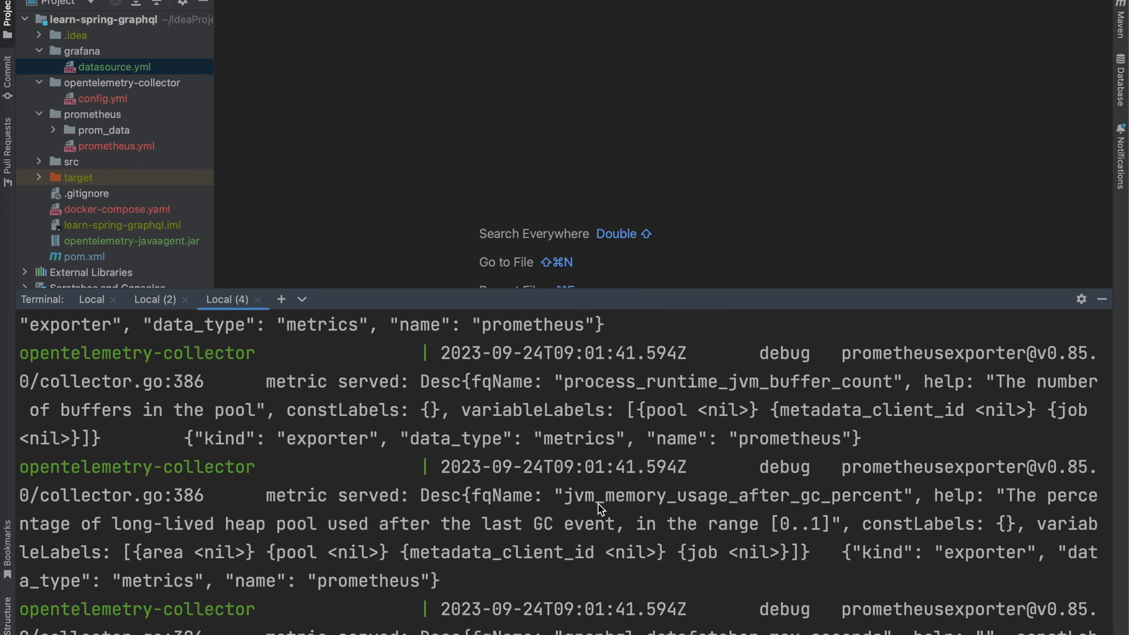
{"action": "scroll", "coordinate": [600, 507], "scroll_direction": "up", "scroll_amount": 5}
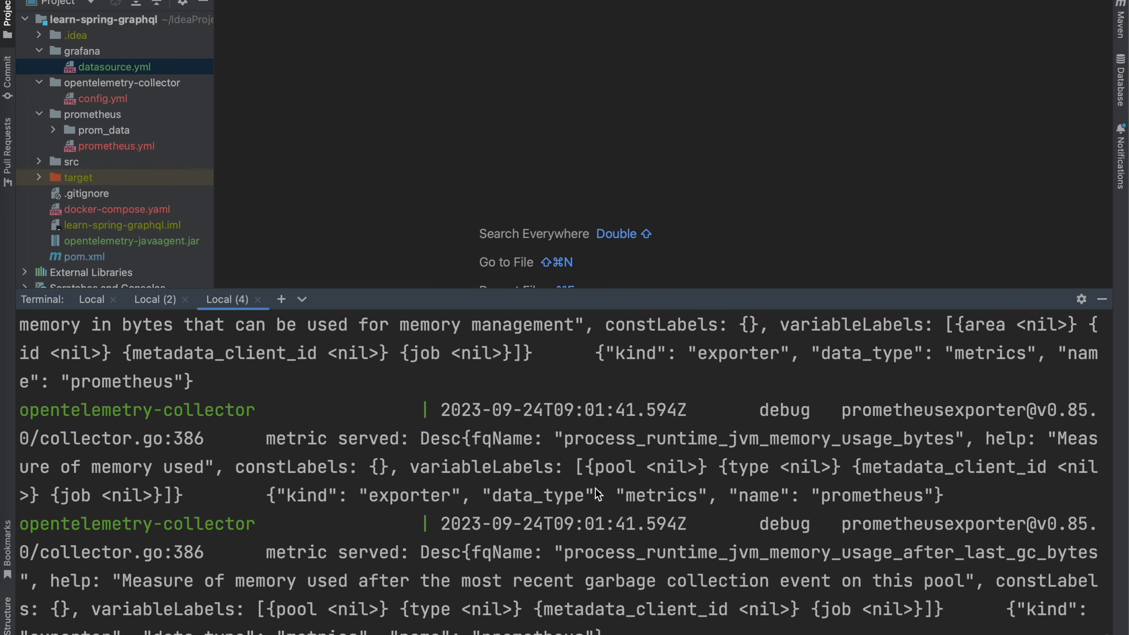
{"action": "scroll", "coordinate": [598, 494], "scroll_direction": "up", "scroll_amount": 5}
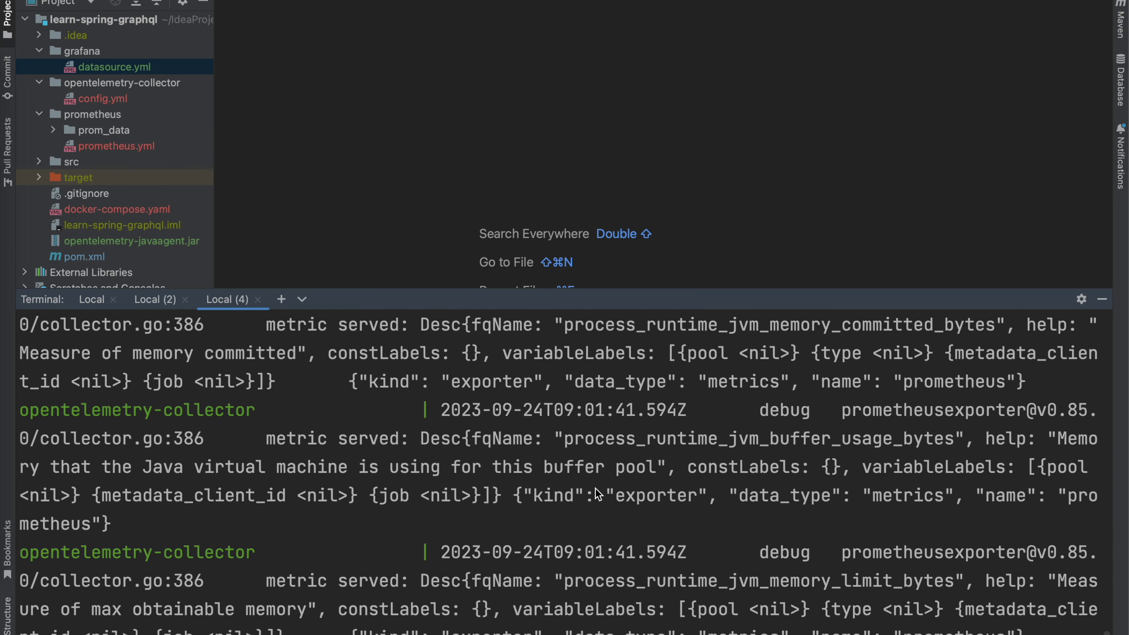
{"action": "scroll", "coordinate": [595, 489], "scroll_direction": "up", "scroll_amount": 5}
{"action": "scroll", "coordinate": [596, 487], "scroll_direction": "down", "scroll_amount": 8}
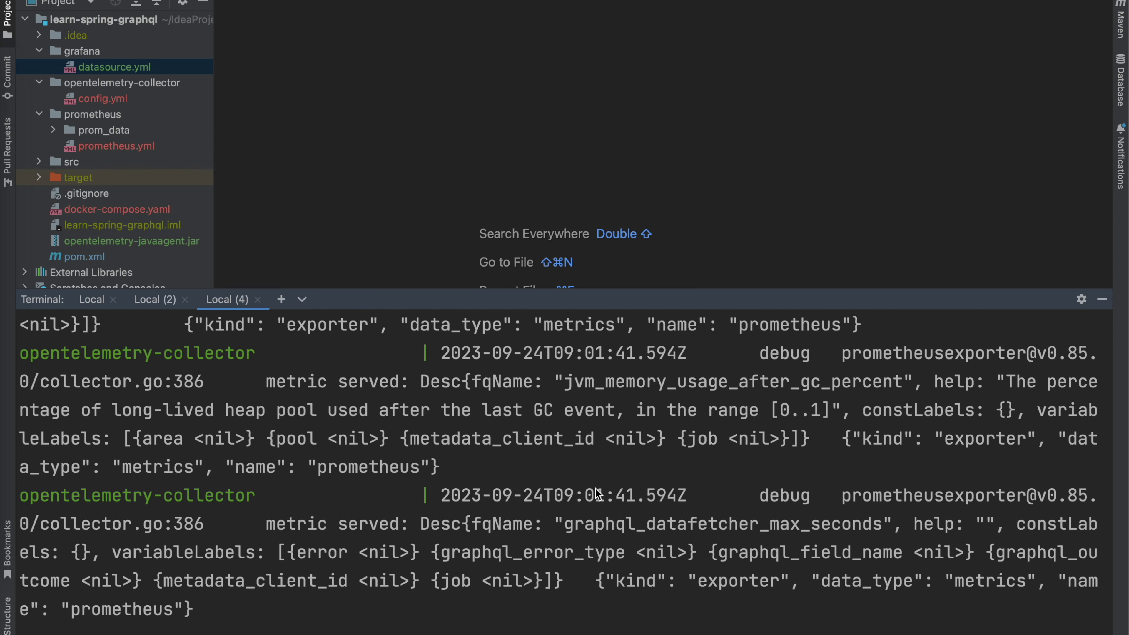
{"action": "scroll", "coordinate": [595, 493], "scroll_direction": "down", "scroll_amount": 10}
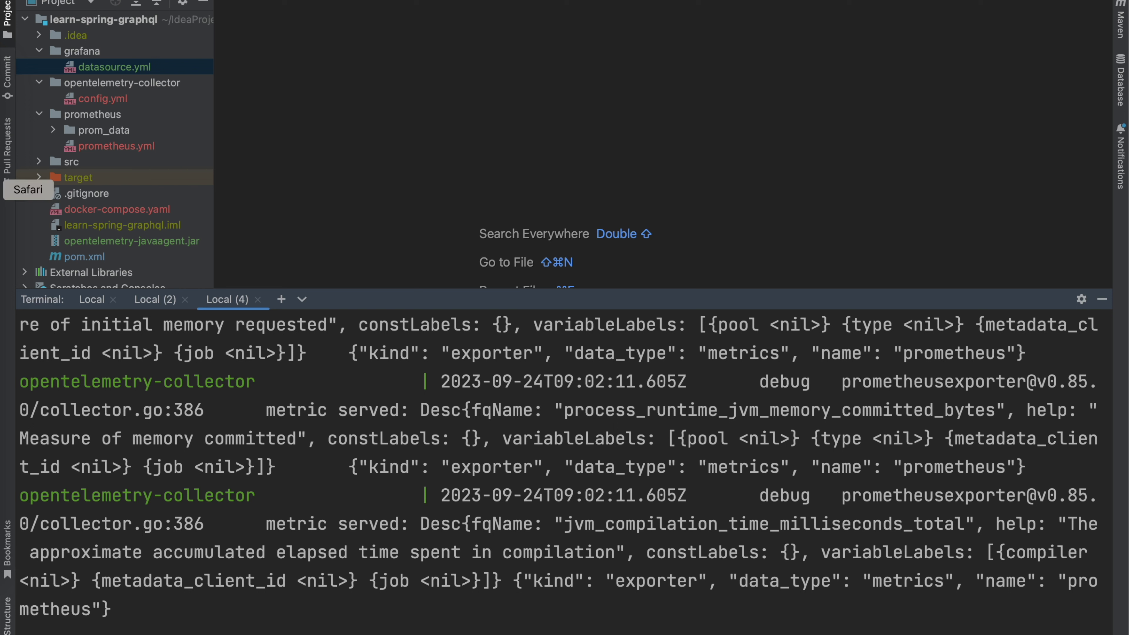
{"action": "left_click", "coordinate": [4, 189]}
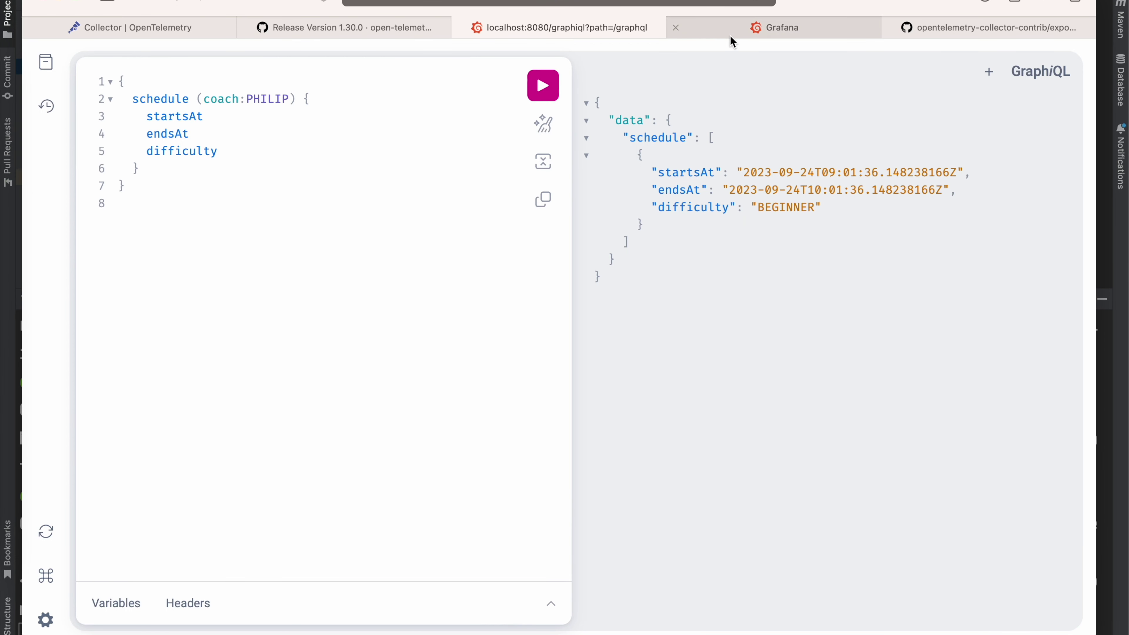
Step: Log in to Grafana with the admin account's username and password
{"action": "left_click", "coordinate": [802, 28]}
{"action": "type", "text": "admin"}
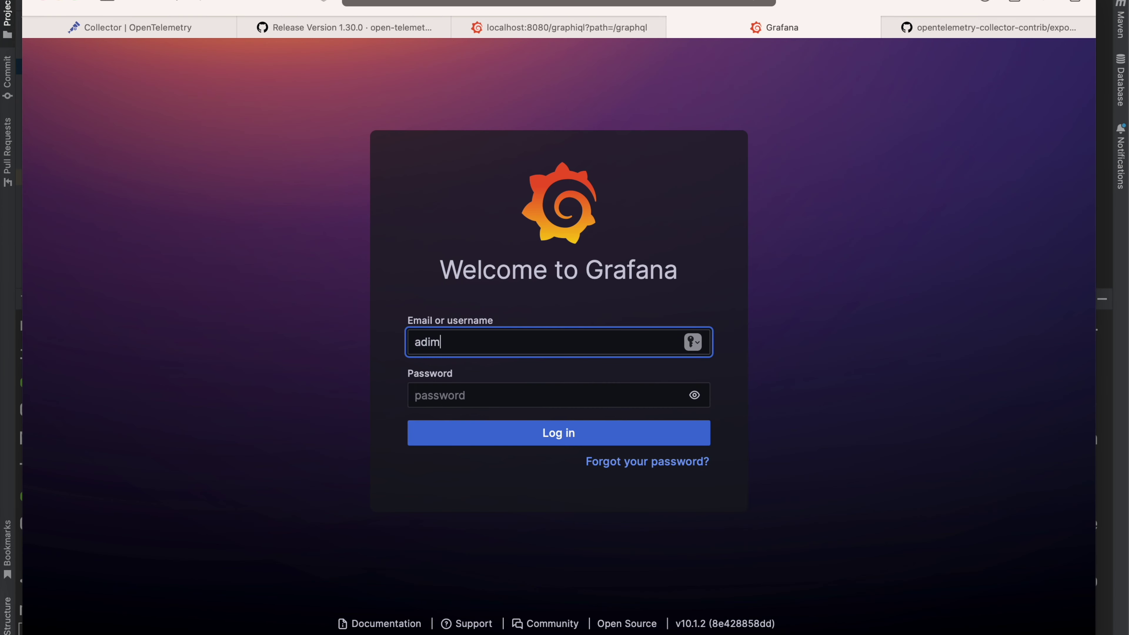
{"action": "key", "text": "Tab"}
{"action": "type", "text": "adm"}
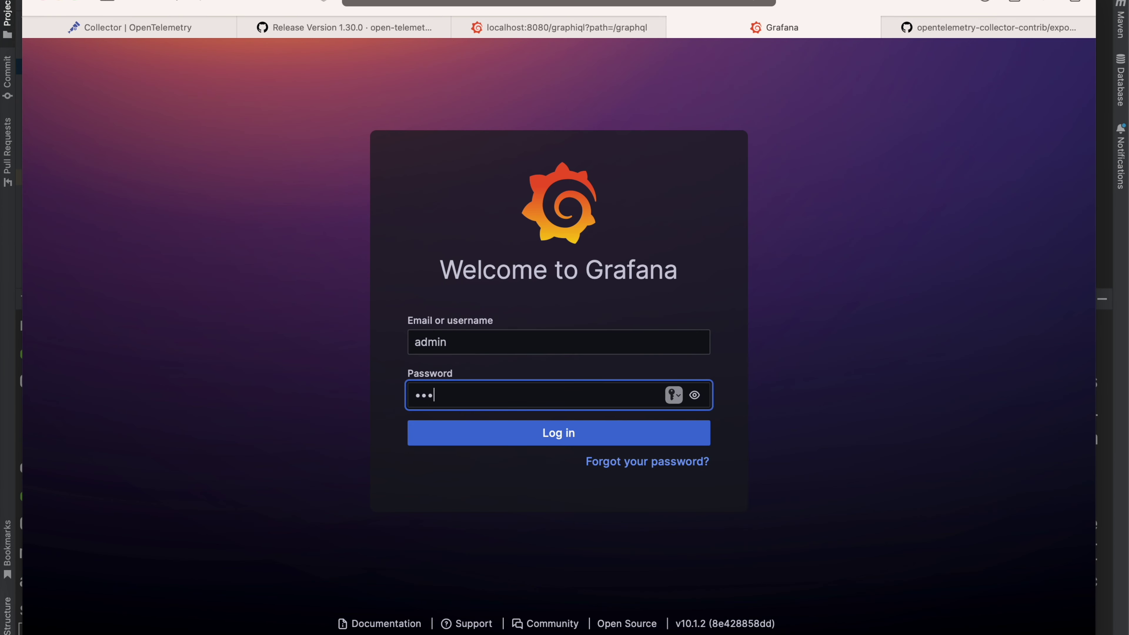
{"action": "type", "text": "in123"}
{"action": "key", "text": "Return"}
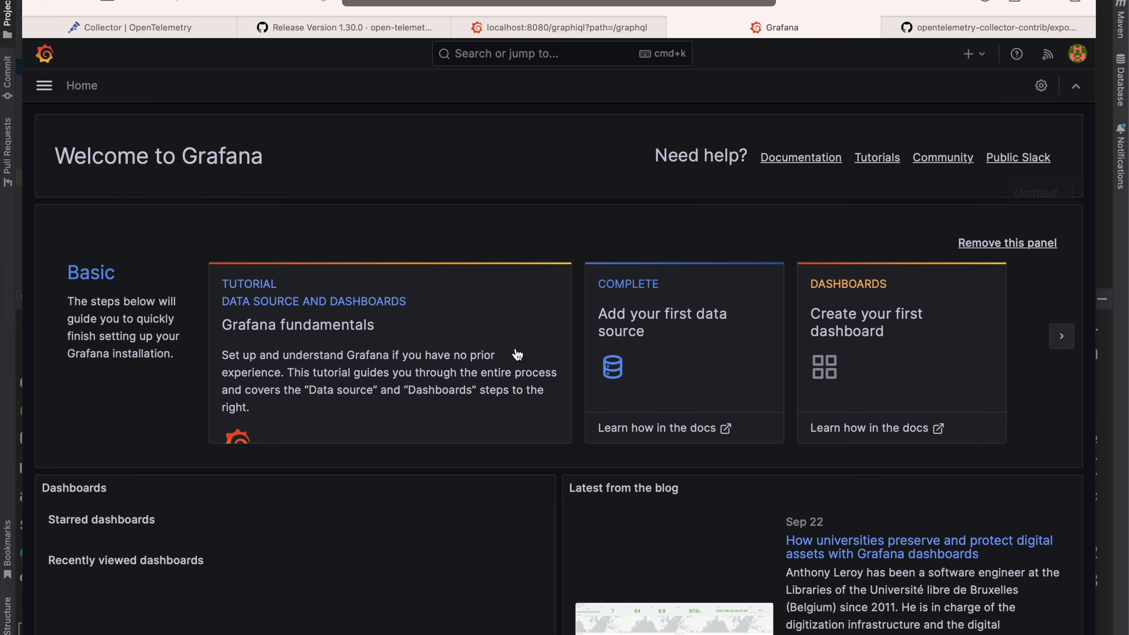
Step: Create a new dashboard and add a visualization using the Prometheus data source
{"action": "left_click", "coordinate": [44, 84]}
{"action": "left_click", "coordinate": [139, 197]}
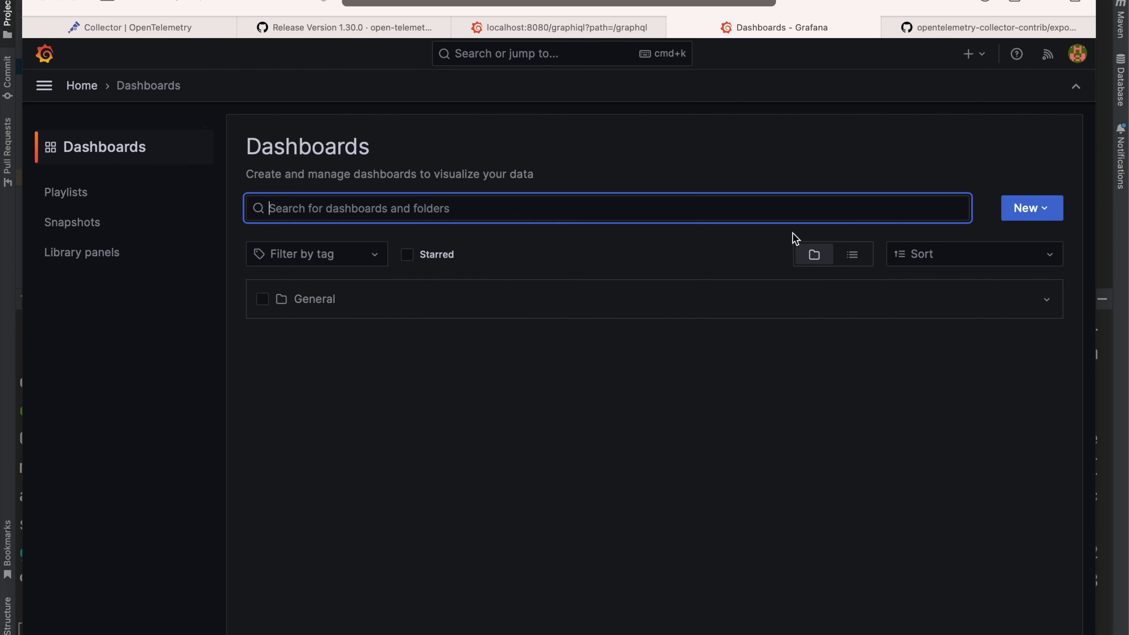
{"action": "left_click", "coordinate": [1015, 209]}
{"action": "left_click", "coordinate": [1002, 243]}
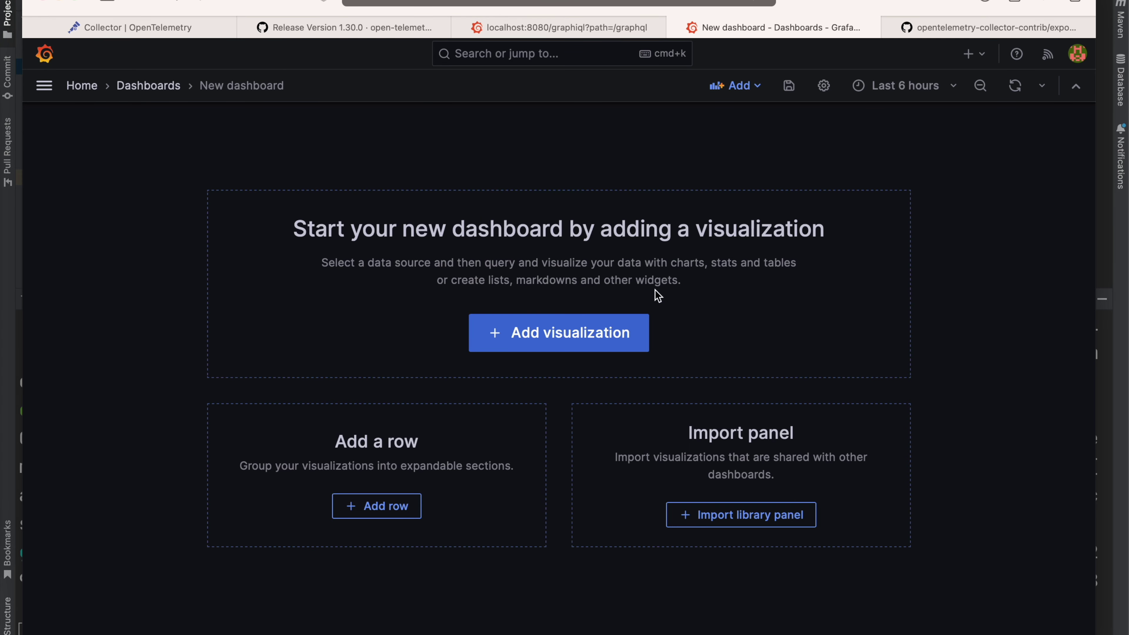
{"action": "left_click", "coordinate": [538, 329]}
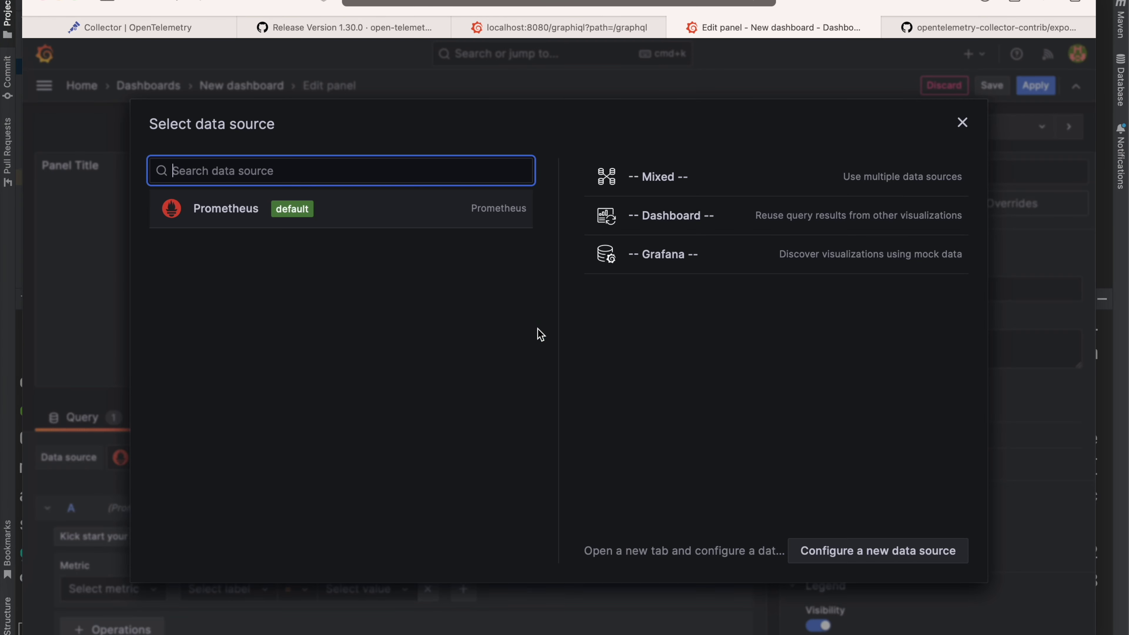
{"action": "left_click", "coordinate": [223, 215]}
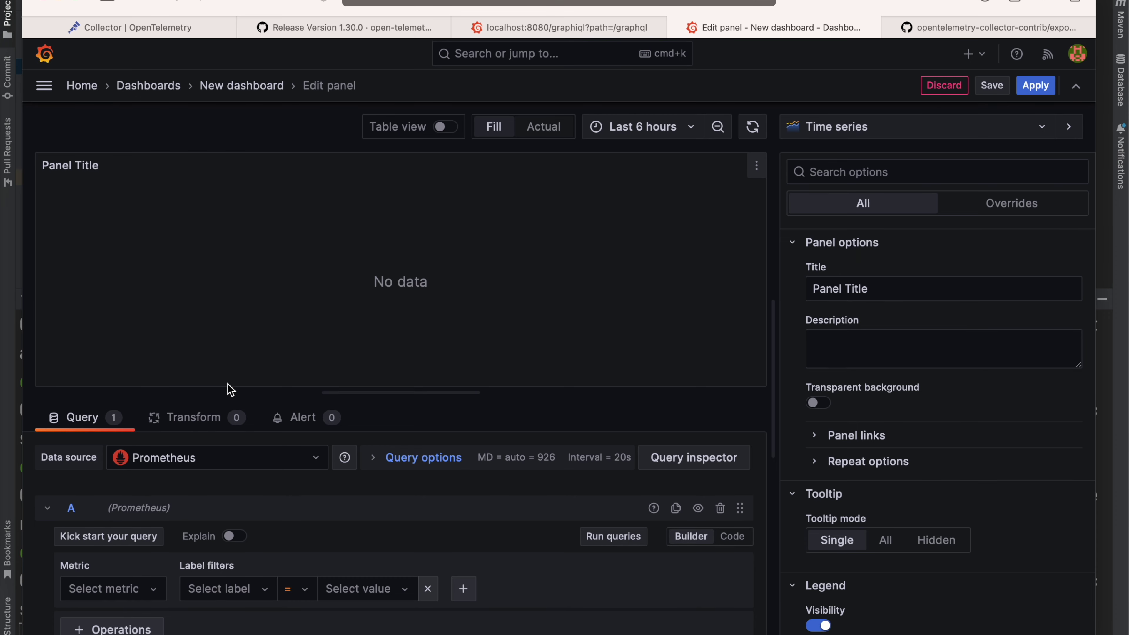
Step: Open the Metrics explorer and browse both pages of available Prometheus metrics
{"action": "left_click", "coordinate": [152, 594]}
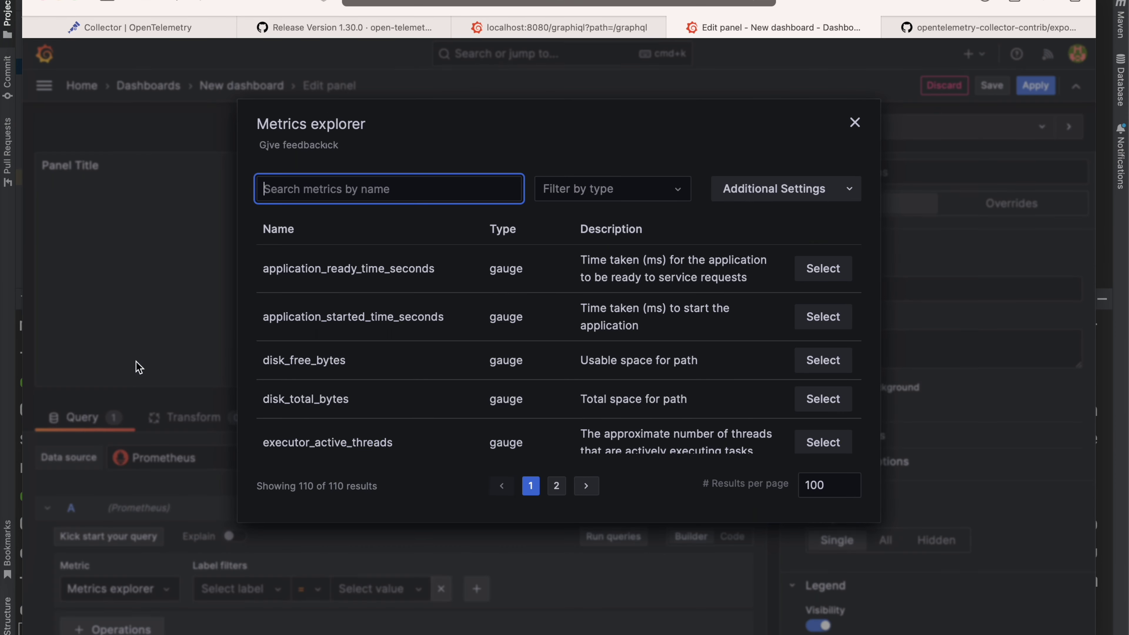
{"action": "left_click", "coordinate": [136, 365]}
{"action": "scroll", "coordinate": [420, 347], "scroll_direction": "down", "scroll_amount": 10}
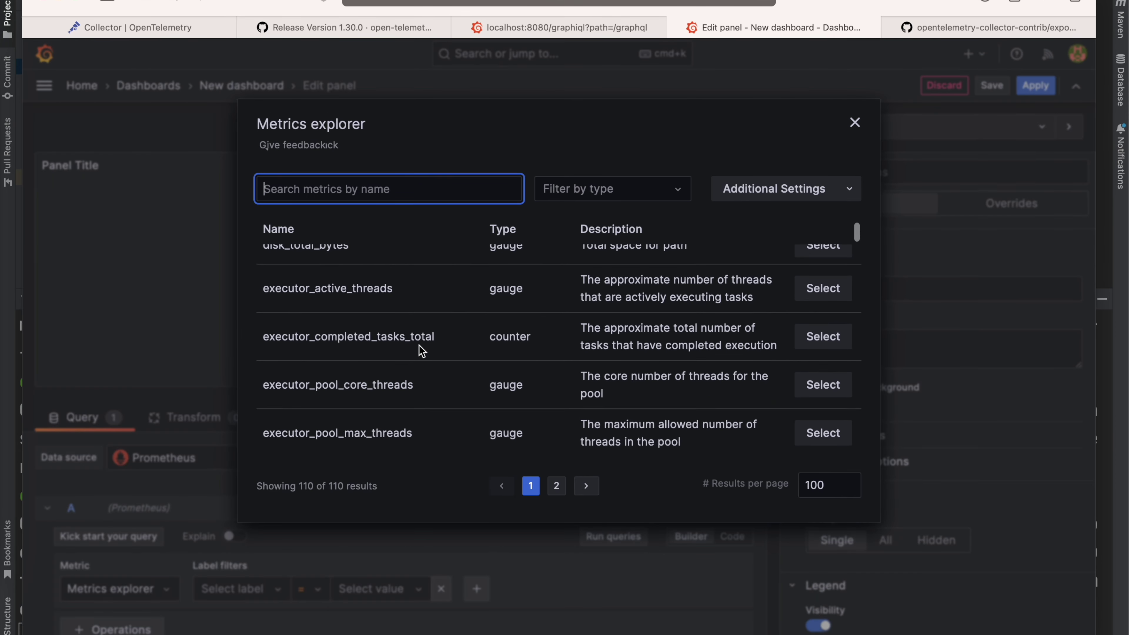
{"action": "scroll", "coordinate": [421, 351], "scroll_direction": "up", "scroll_amount": 3}
{"action": "scroll", "coordinate": [421, 350], "scroll_direction": "down", "scroll_amount": 5}
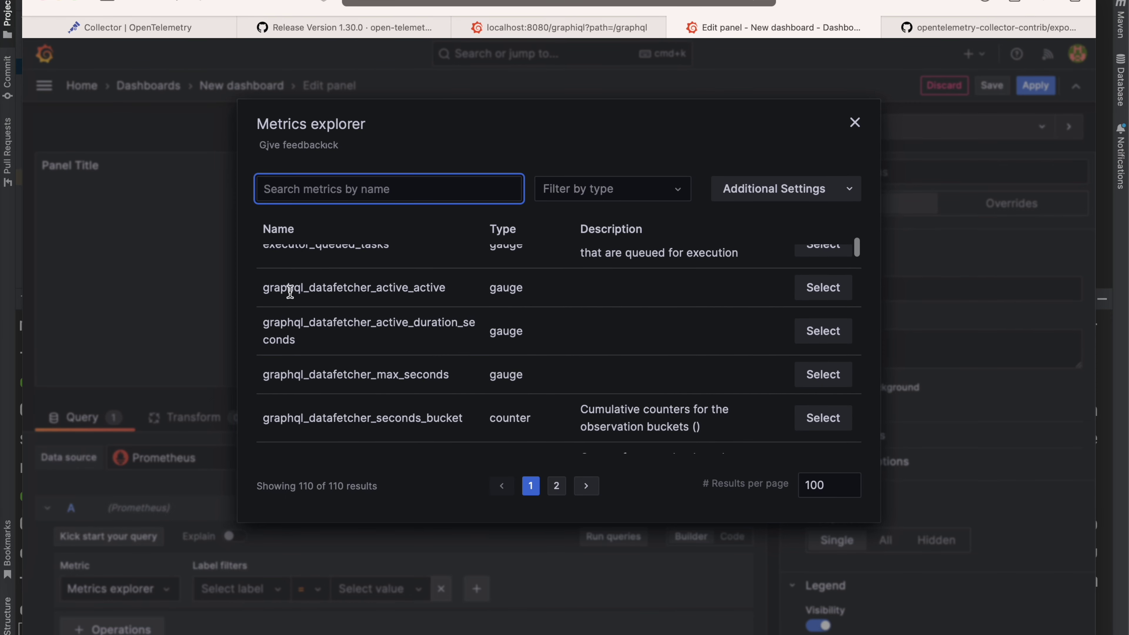
{"action": "scroll", "coordinate": [386, 308], "scroll_direction": "down", "scroll_amount": 8}
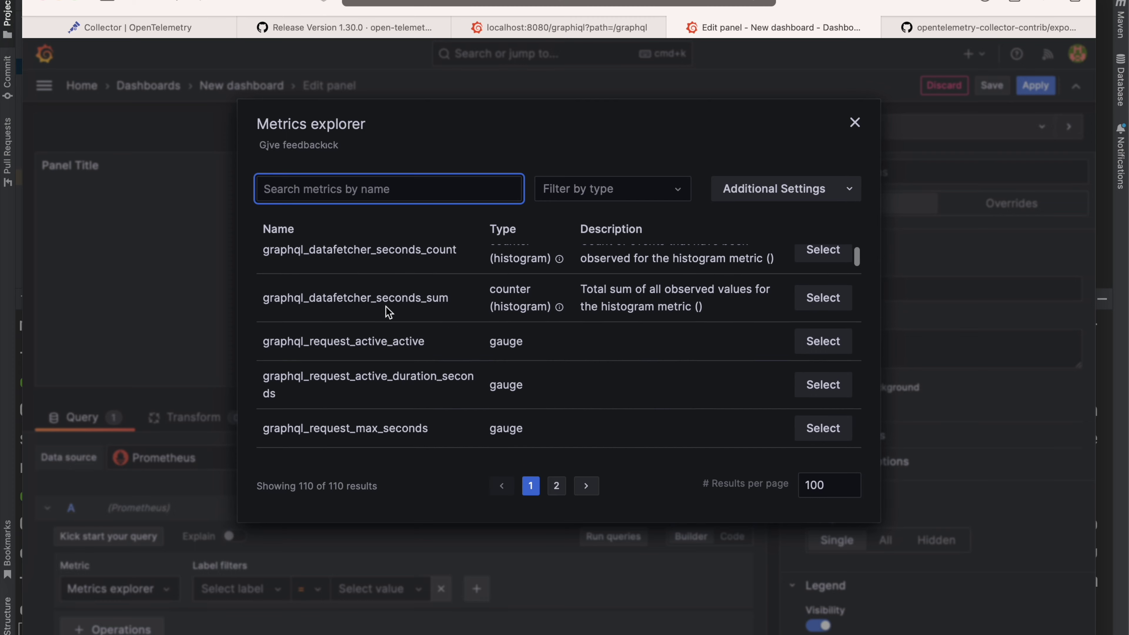
{"action": "scroll", "coordinate": [387, 307], "scroll_direction": "down", "scroll_amount": 10}
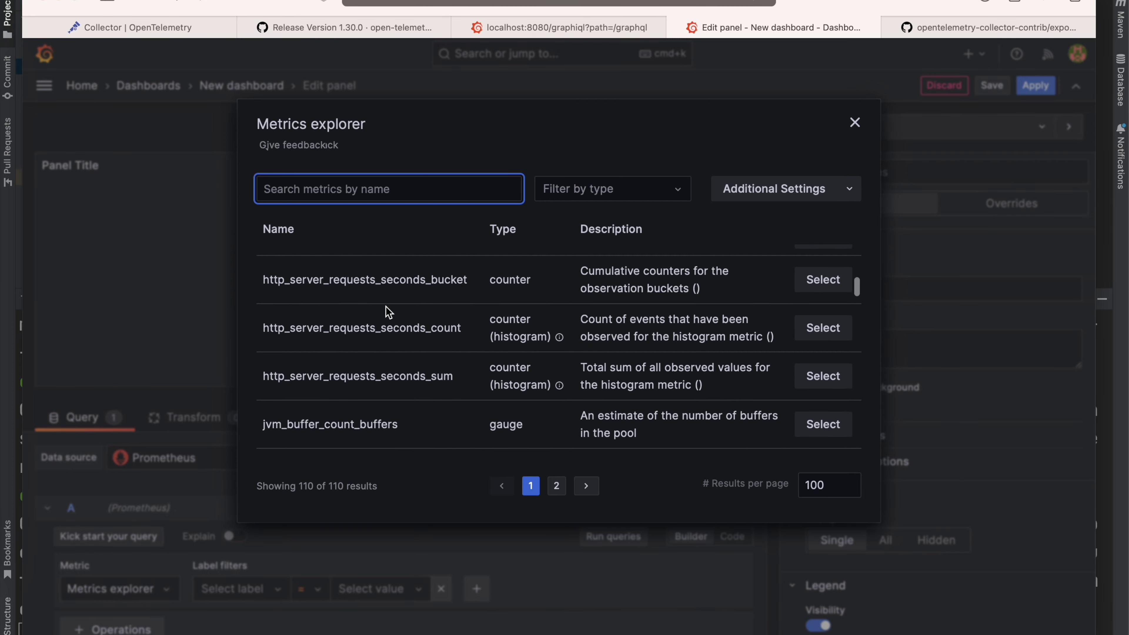
{"action": "scroll", "coordinate": [389, 311], "scroll_direction": "down", "scroll_amount": 10}
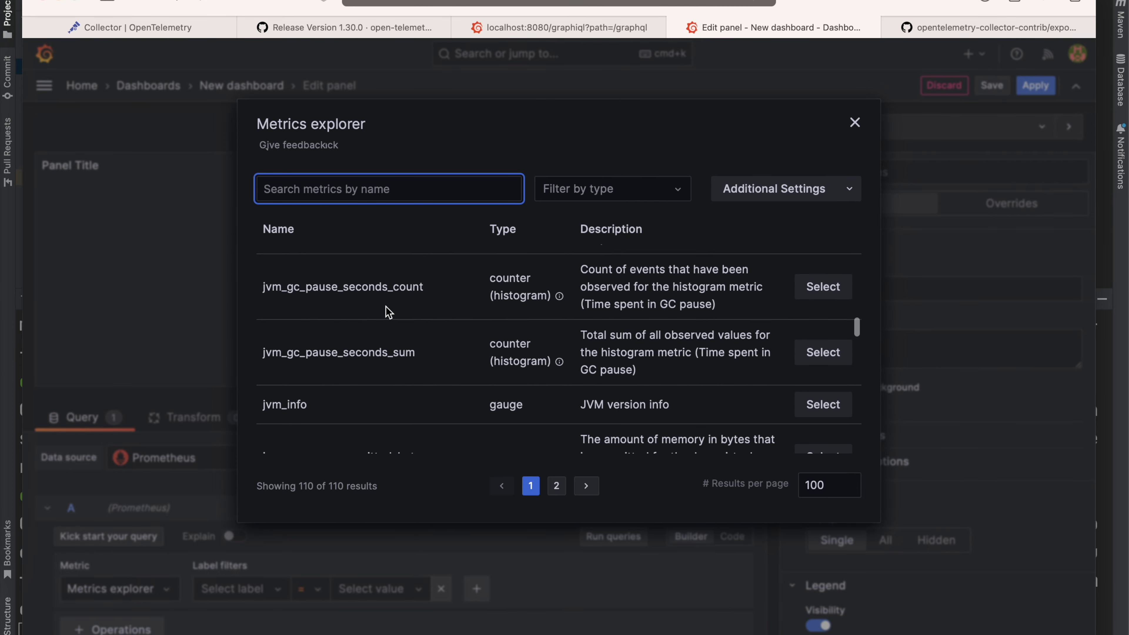
{"action": "scroll", "coordinate": [388, 312], "scroll_direction": "down", "scroll_amount": 10}
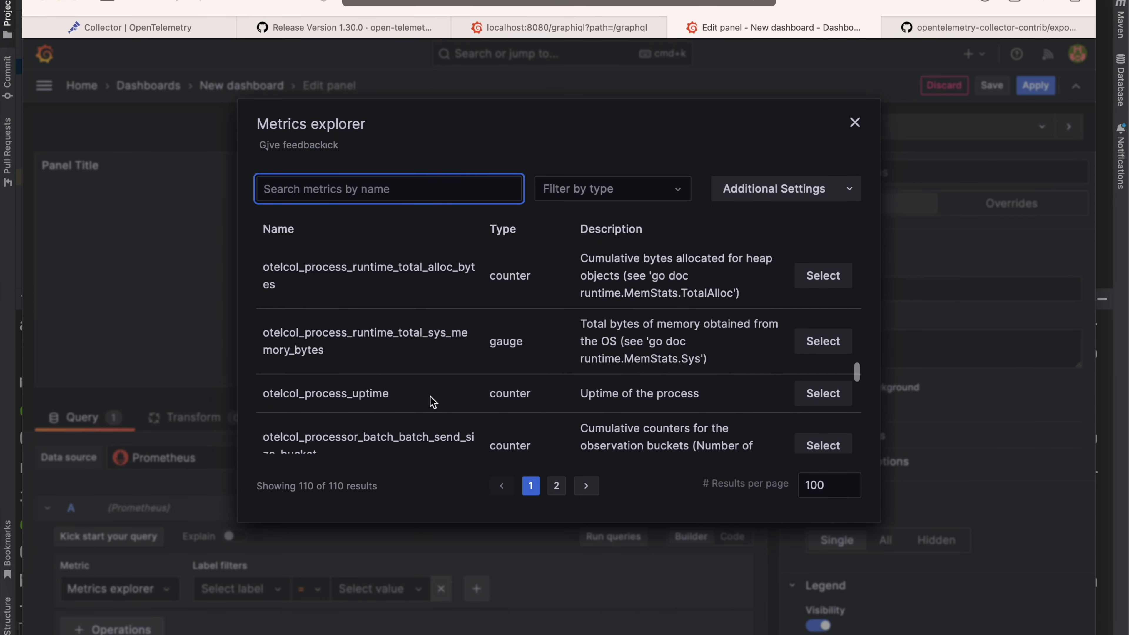
{"action": "scroll", "coordinate": [359, 396], "scroll_direction": "down", "scroll_amount": 15}
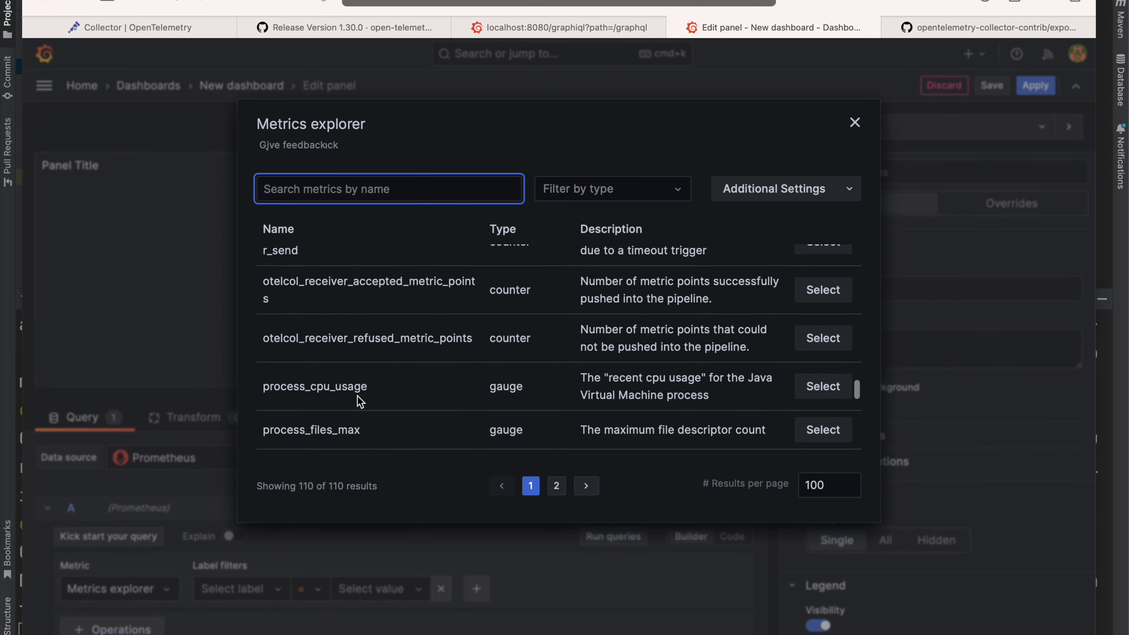
{"action": "scroll", "coordinate": [360, 402], "scroll_direction": "down", "scroll_amount": 5}
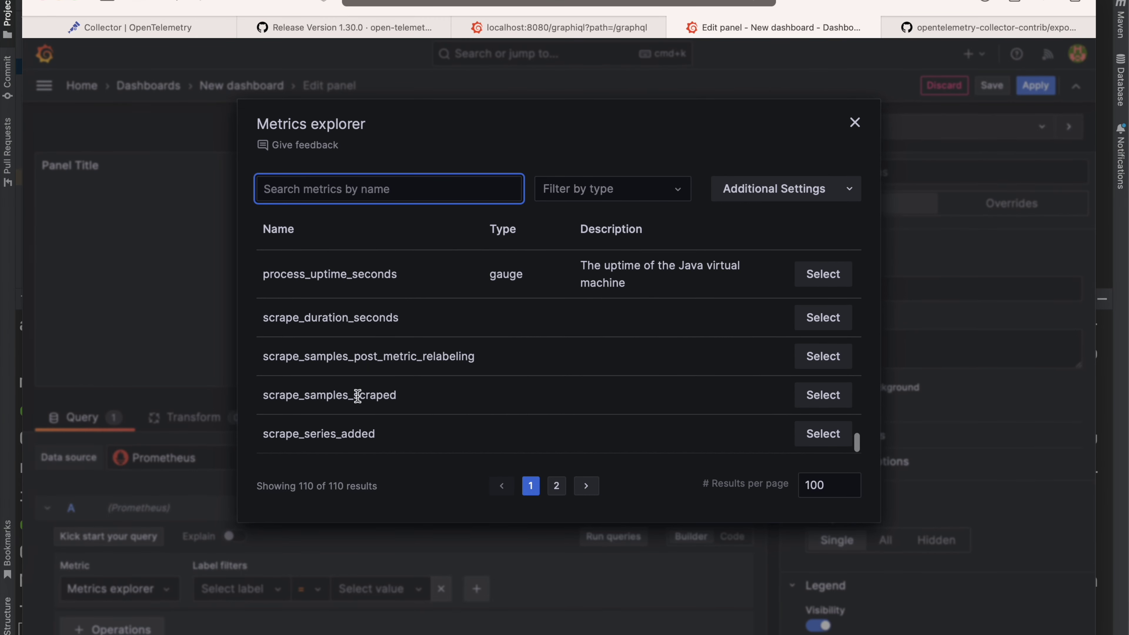
{"action": "left_click", "coordinate": [556, 486]}
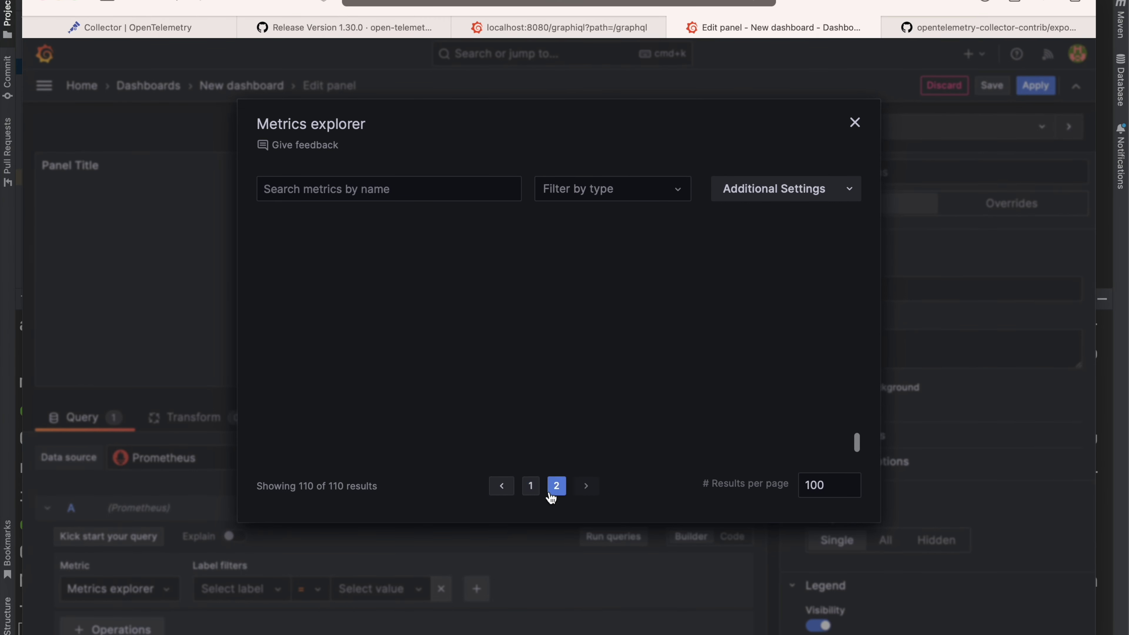
{"action": "scroll", "coordinate": [532, 335], "scroll_direction": "down", "scroll_amount": 5}
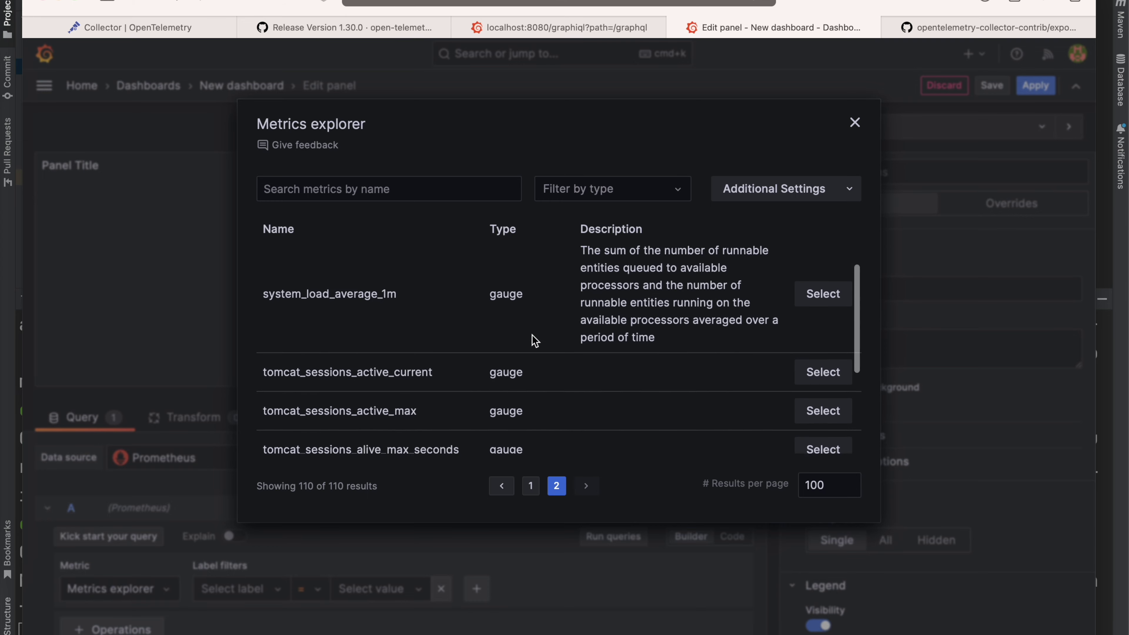
{"action": "left_click", "coordinate": [531, 486]}
{"action": "scroll", "coordinate": [493, 327], "scroll_direction": "up", "scroll_amount": 1}
{"action": "scroll", "coordinate": [492, 327], "scroll_direction": "up", "scroll_amount": 3}
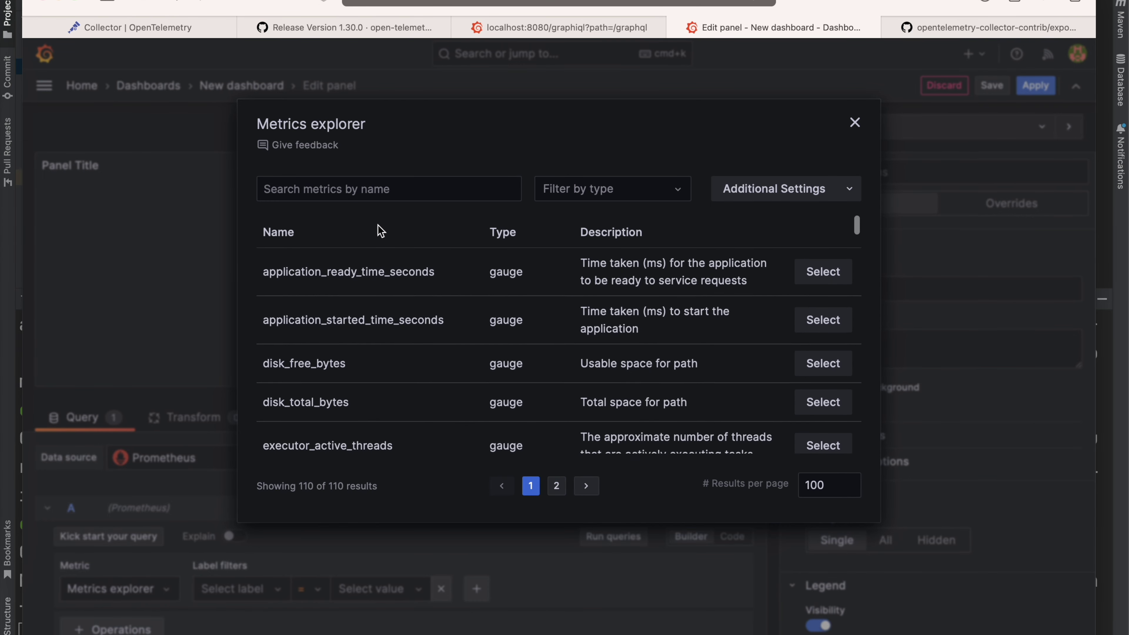
Step: Search the metrics for 'graph' and select graphql_datafetcher_active_active
{"action": "left_click", "coordinate": [358, 190]}
{"action": "type", "text": "graphql"}
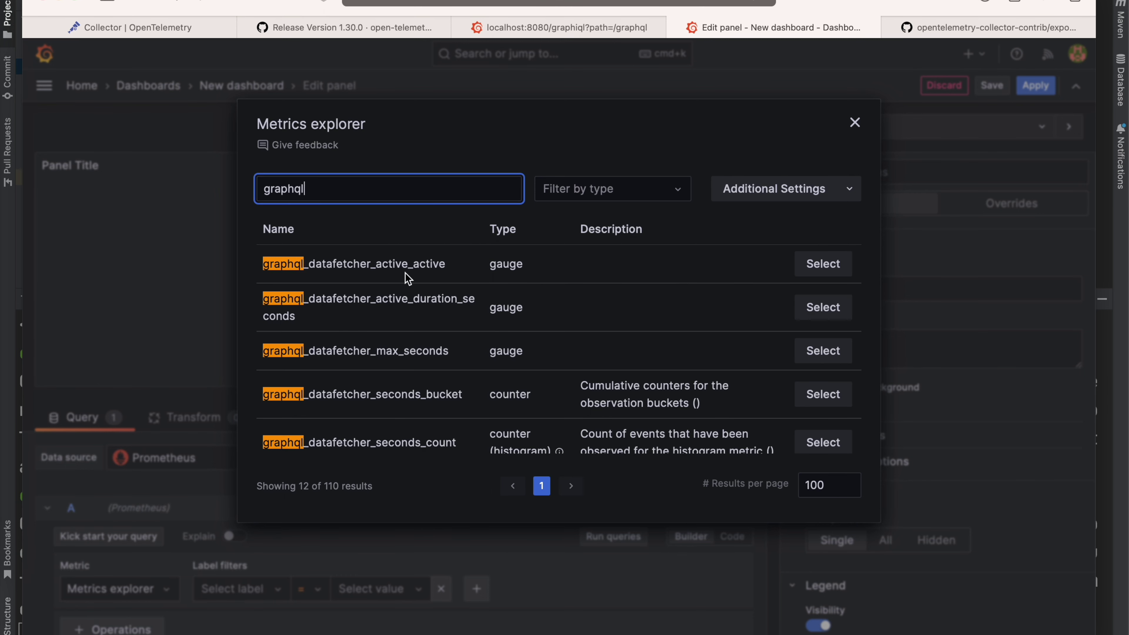
{"action": "left_click", "coordinate": [824, 266]}
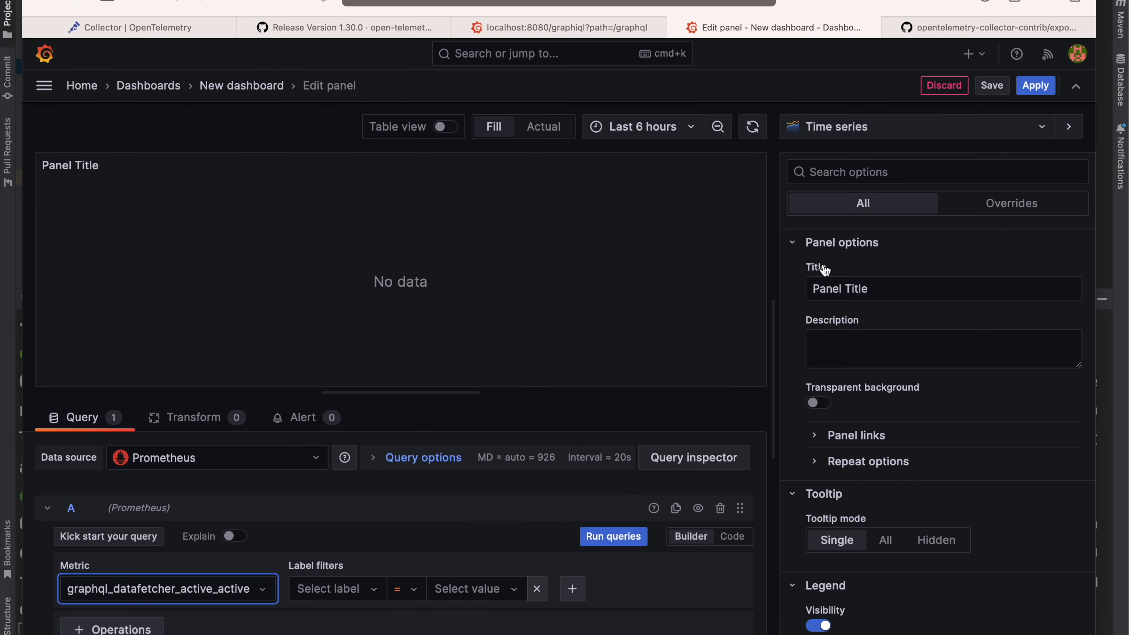
Step: Add the label filter metadata_client_id = abc, run the query, and focus on one plotted series
{"action": "left_click", "coordinate": [361, 592]}
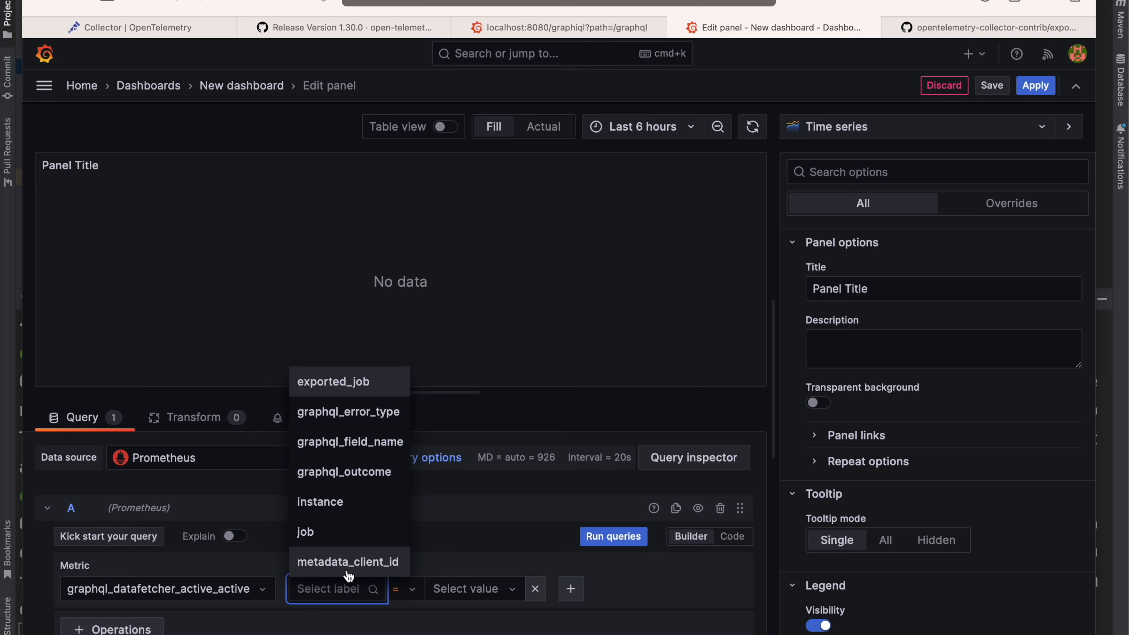
{"action": "left_click", "coordinate": [395, 561]}
{"action": "left_click", "coordinate": [505, 587]}
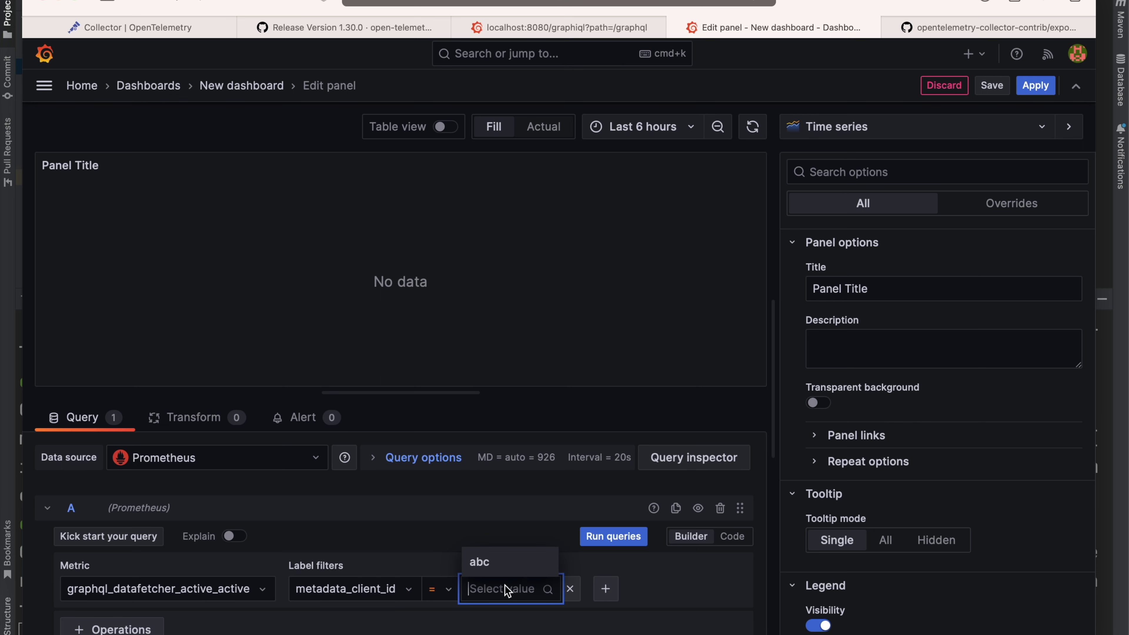
{"action": "left_click", "coordinate": [504, 569]}
{"action": "left_click", "coordinate": [616, 539]}
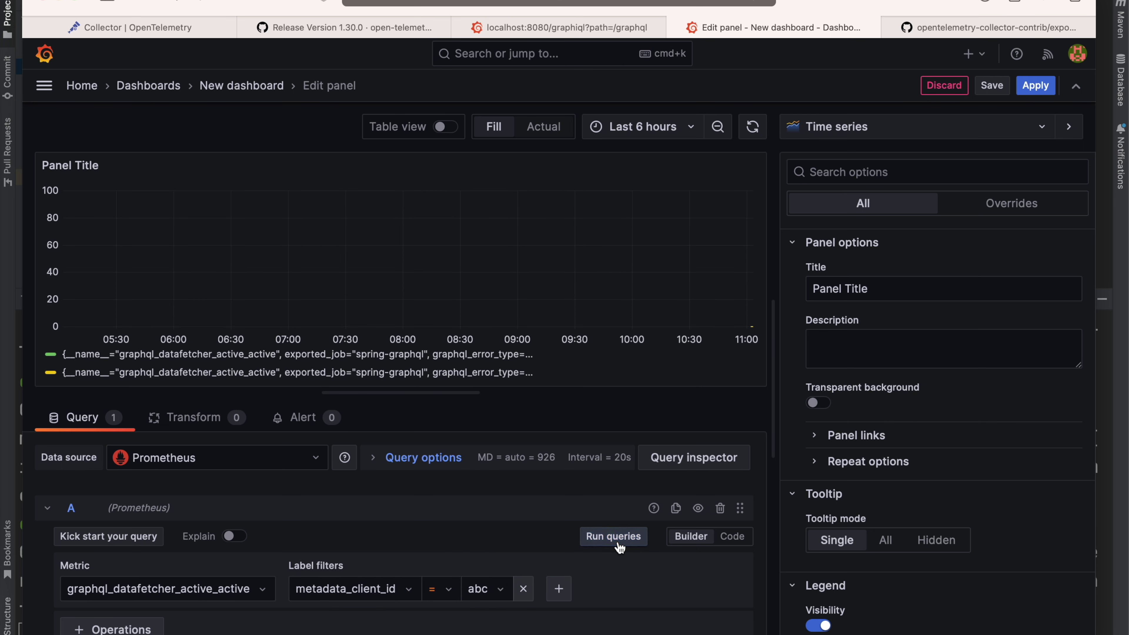
{"action": "left_click", "coordinate": [414, 376]}
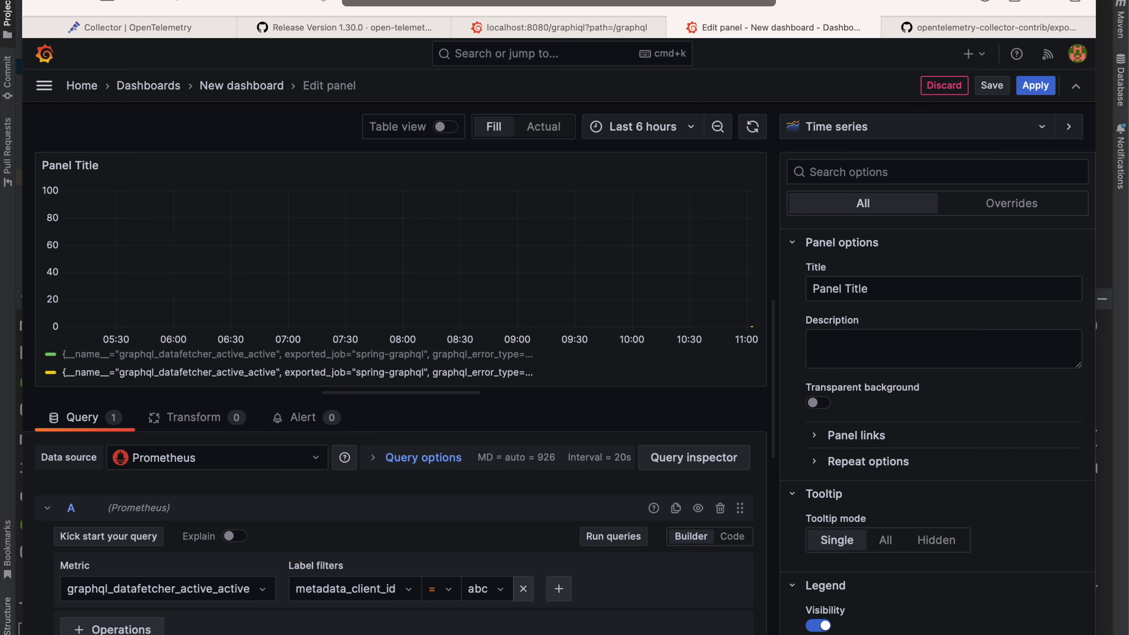
{"action": "key", "text": "super+Tab"}
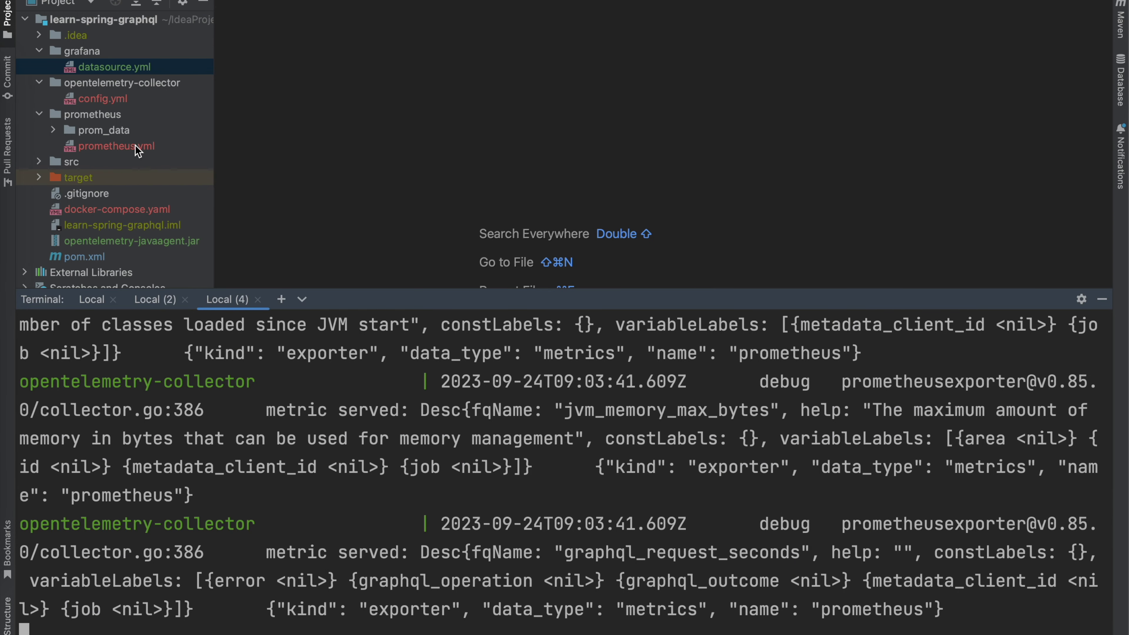
Step: Open opentelemetry-collector/config.yml at the metadata.client_id attributes processor and shrink the terminal
{"action": "double_click", "coordinate": [119, 100]}
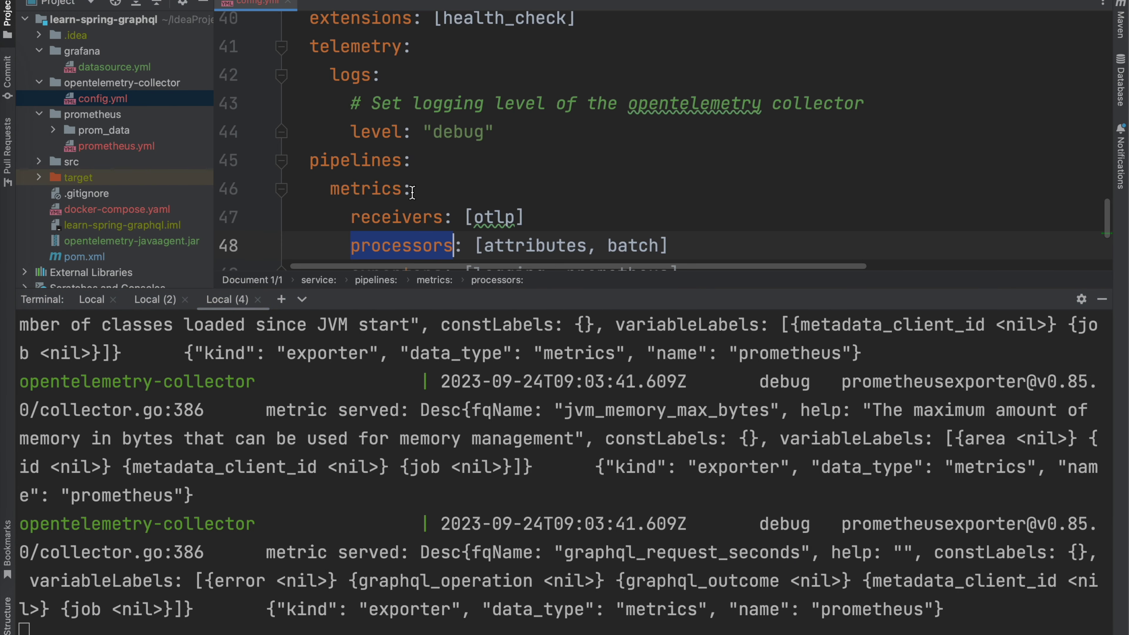
{"action": "scroll", "coordinate": [411, 192], "scroll_direction": "down", "scroll_amount": 1}
{"action": "scroll", "coordinate": [411, 192], "scroll_direction": "up", "scroll_amount": 6}
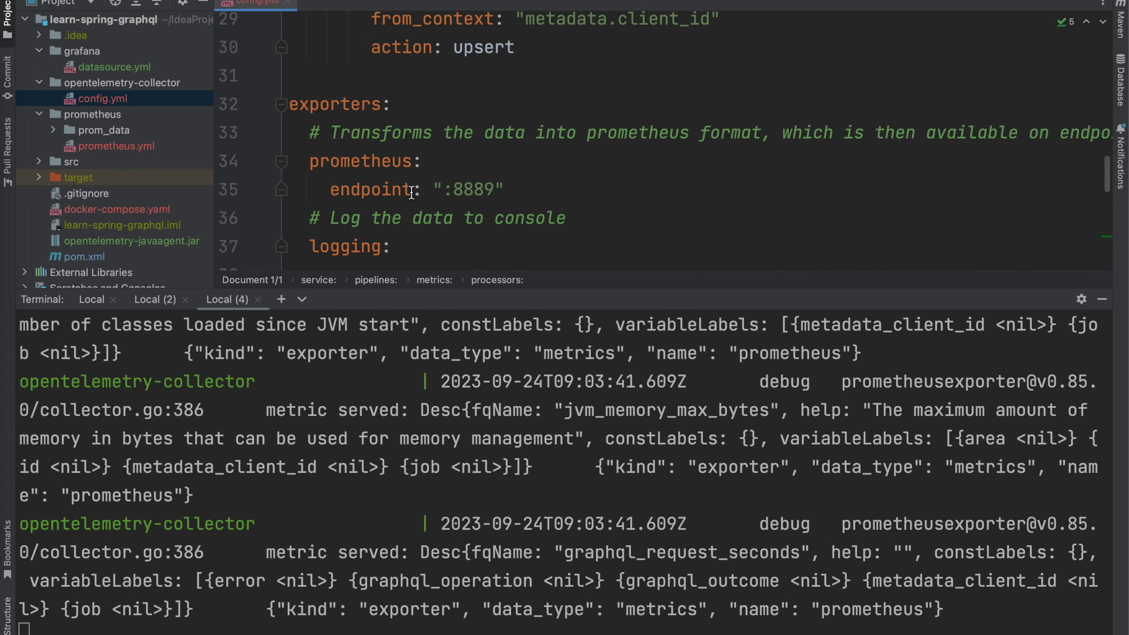
{"action": "left_click", "coordinate": [743, 203]}
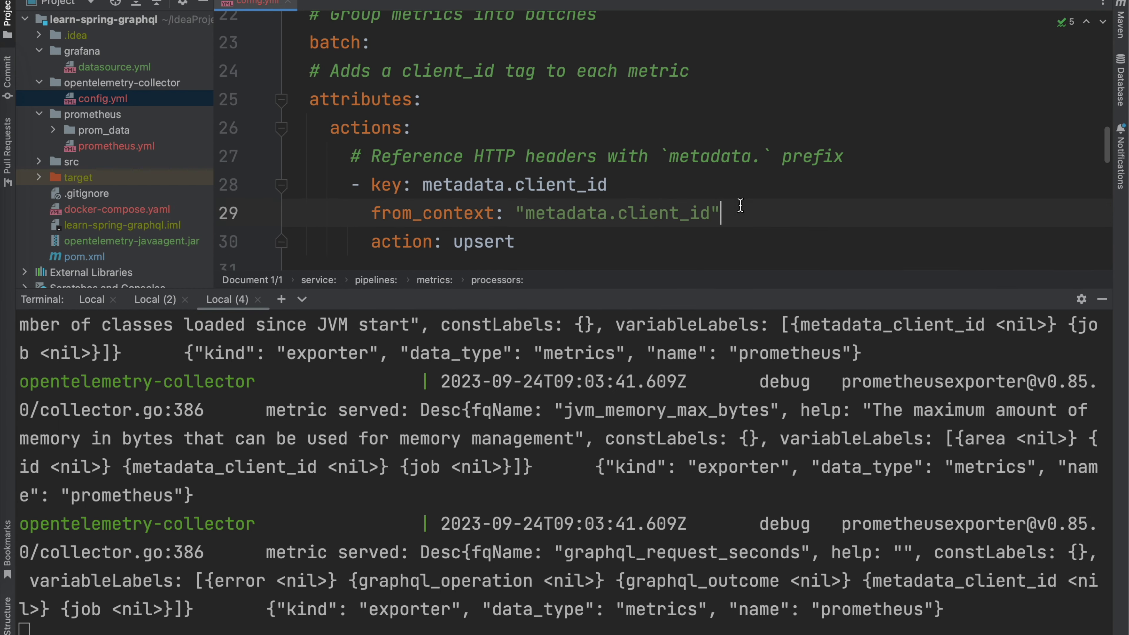
{"action": "left_click_drag", "start_coordinate": [610, 185], "coordinate": [419, 184]}
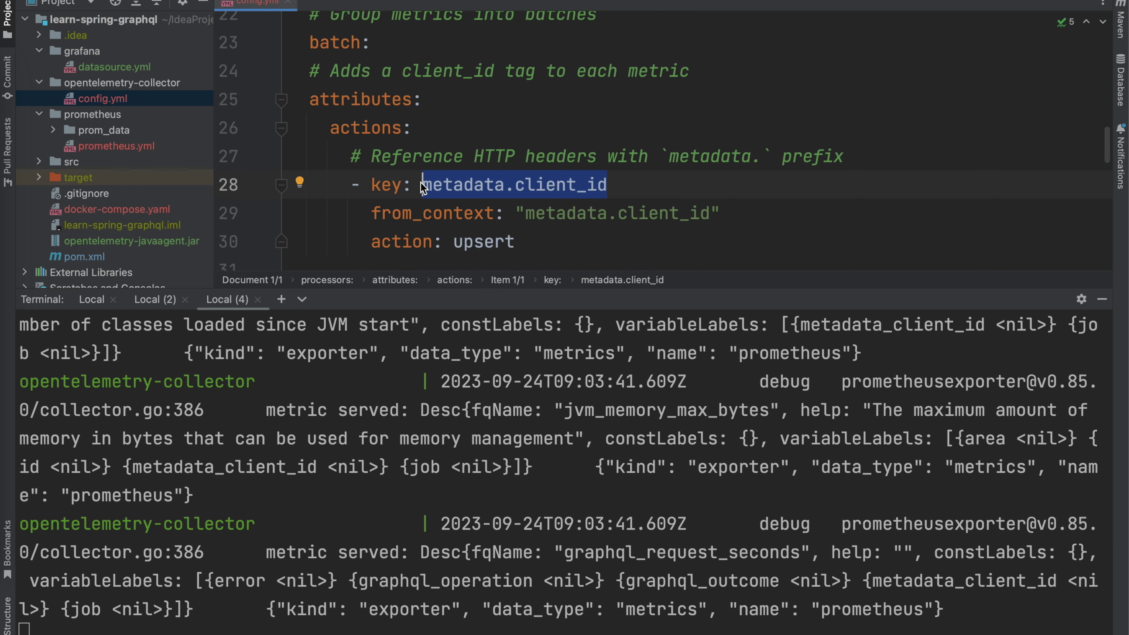
{"action": "left_click", "coordinate": [686, 187]}
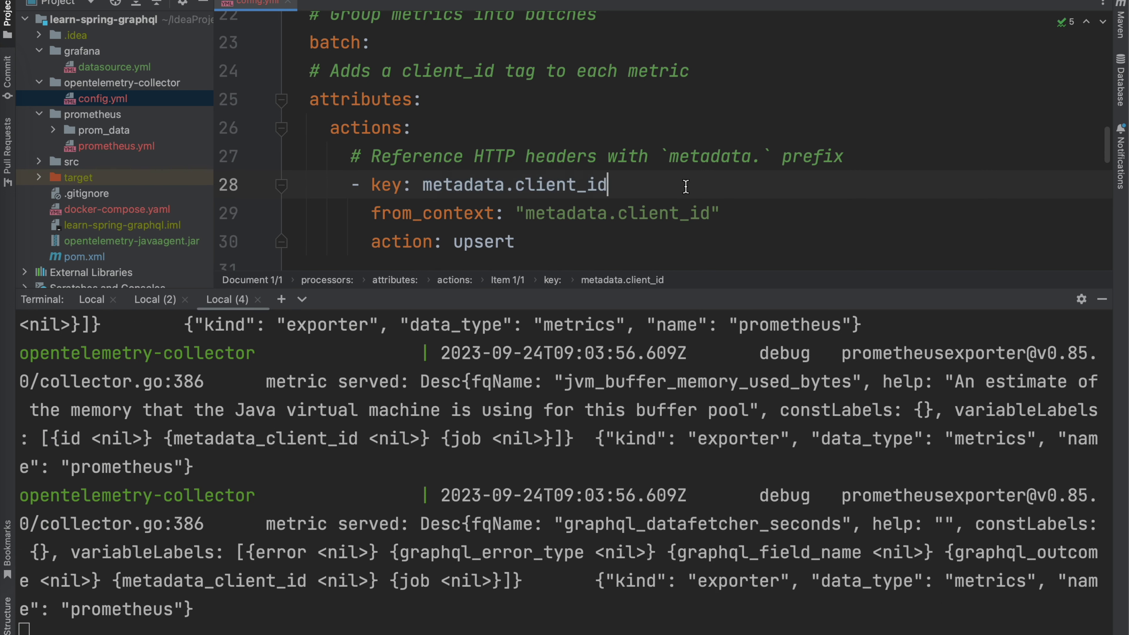
{"action": "left_click_drag", "start_coordinate": [592, 289], "coordinate": [572, 414]}
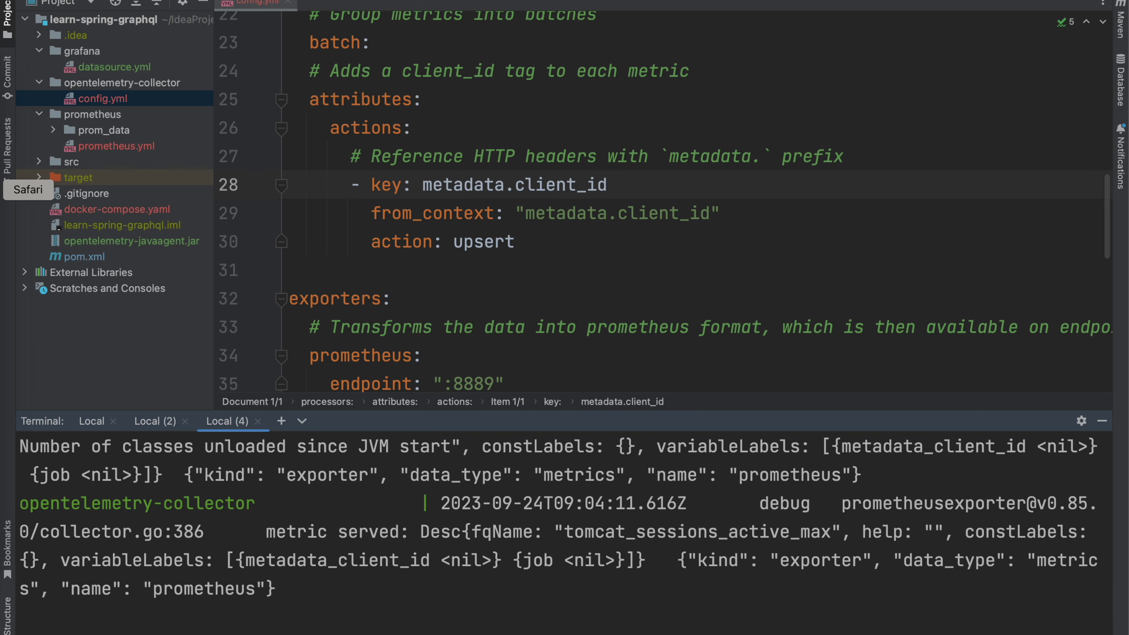
{"action": "left_click", "coordinate": [5, 189]}
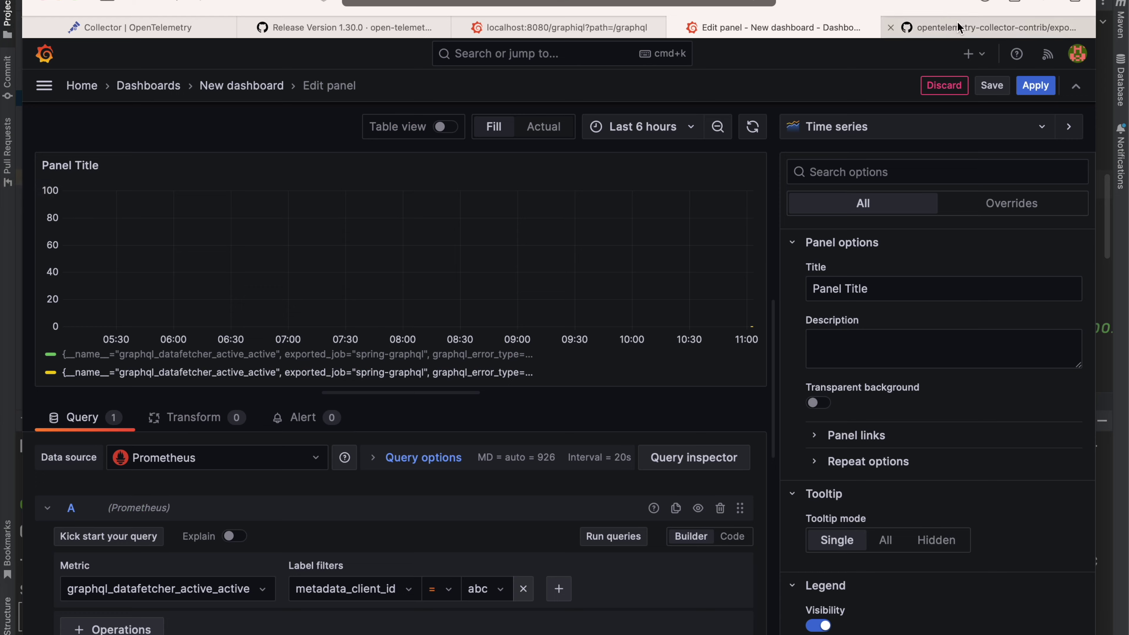
{"action": "left_click", "coordinate": [991, 27]}
{"action": "scroll", "coordinate": [567, 195], "scroll_direction": "up", "scroll_amount": 15}
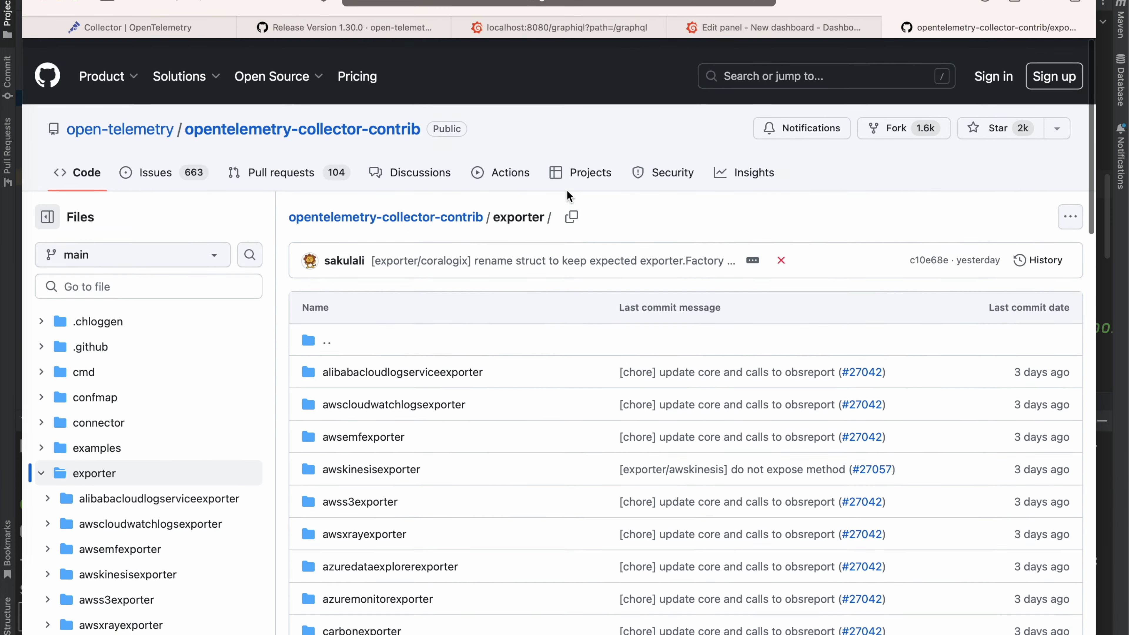
{"action": "mouse_move", "coordinate": [561, 26]}
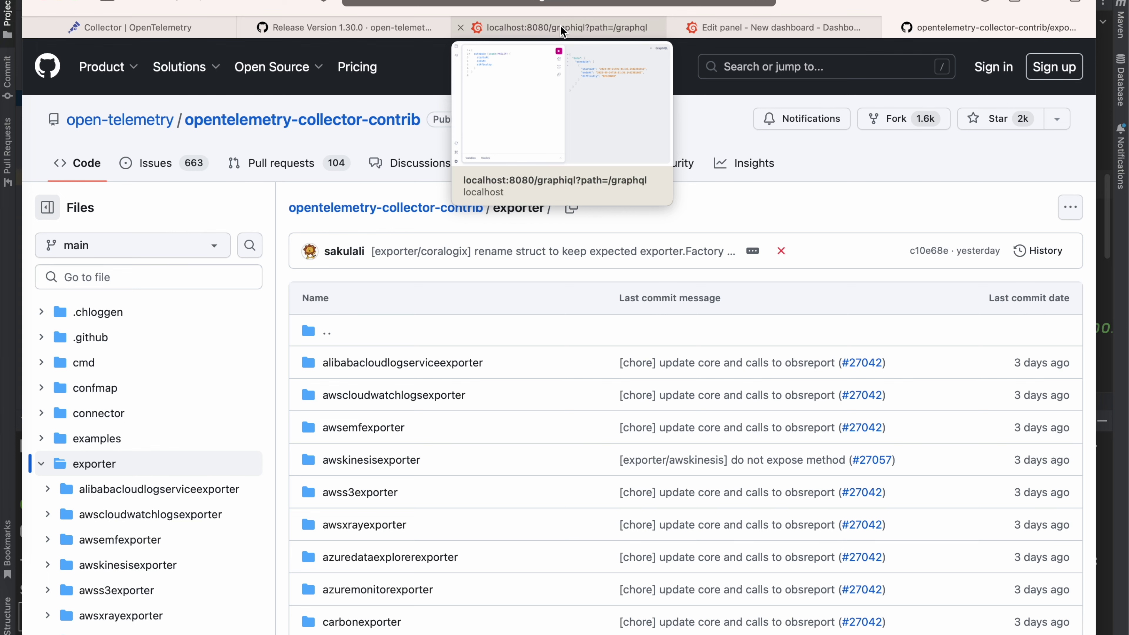
{"action": "left_click", "coordinate": [560, 25]}
{"action": "left_click", "coordinate": [224, 37]}
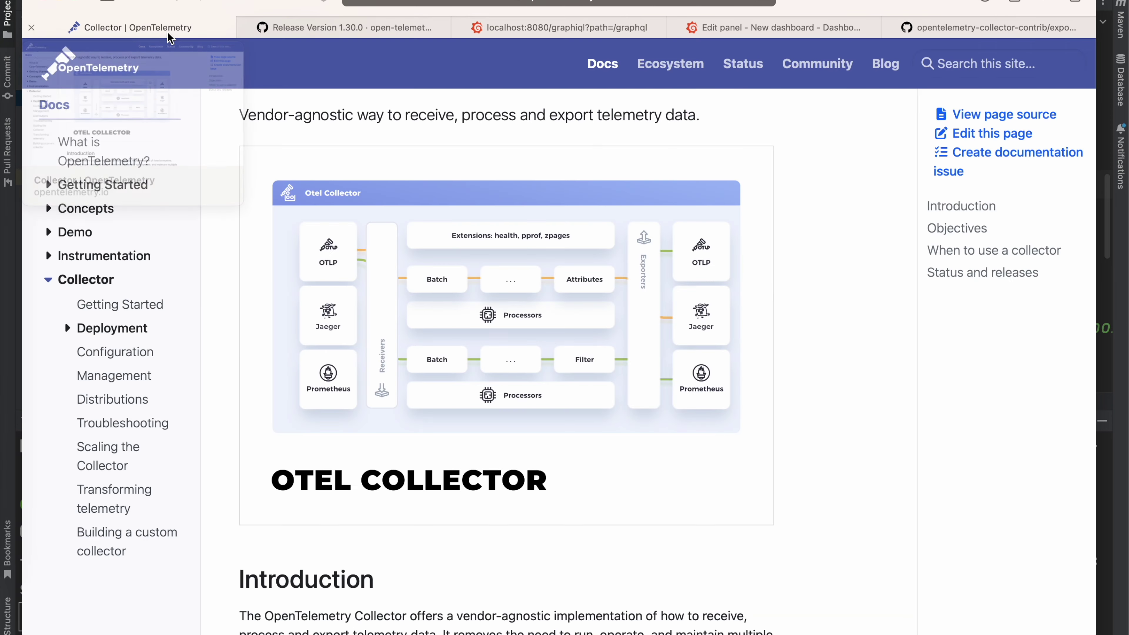
{"action": "left_click", "coordinate": [60, 2]}
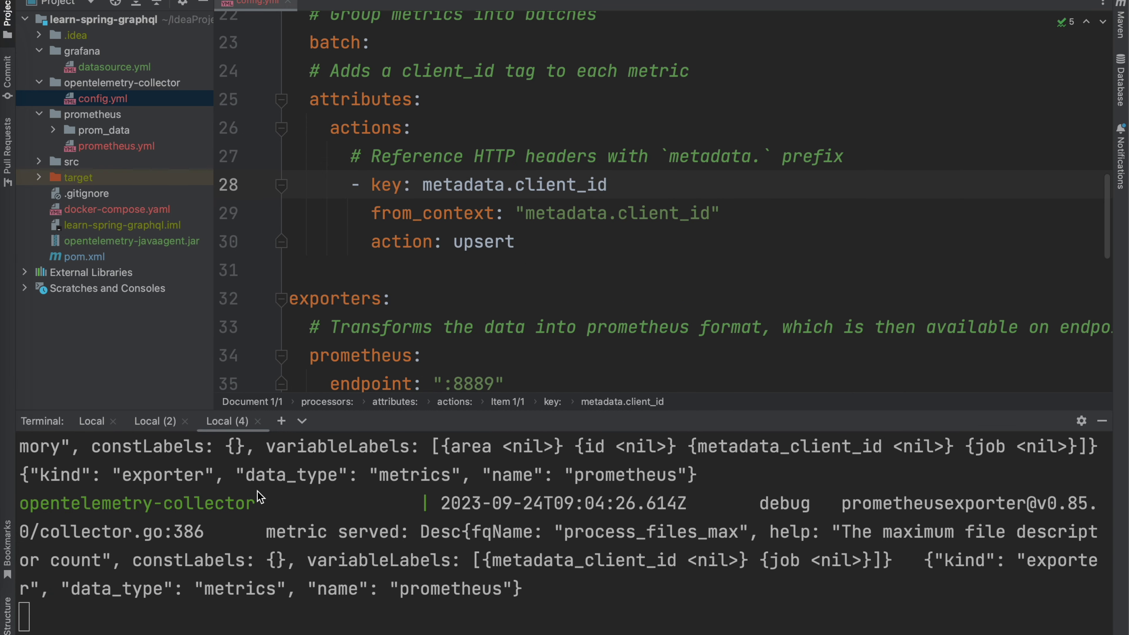
{"action": "left_click", "coordinate": [584, 251]}
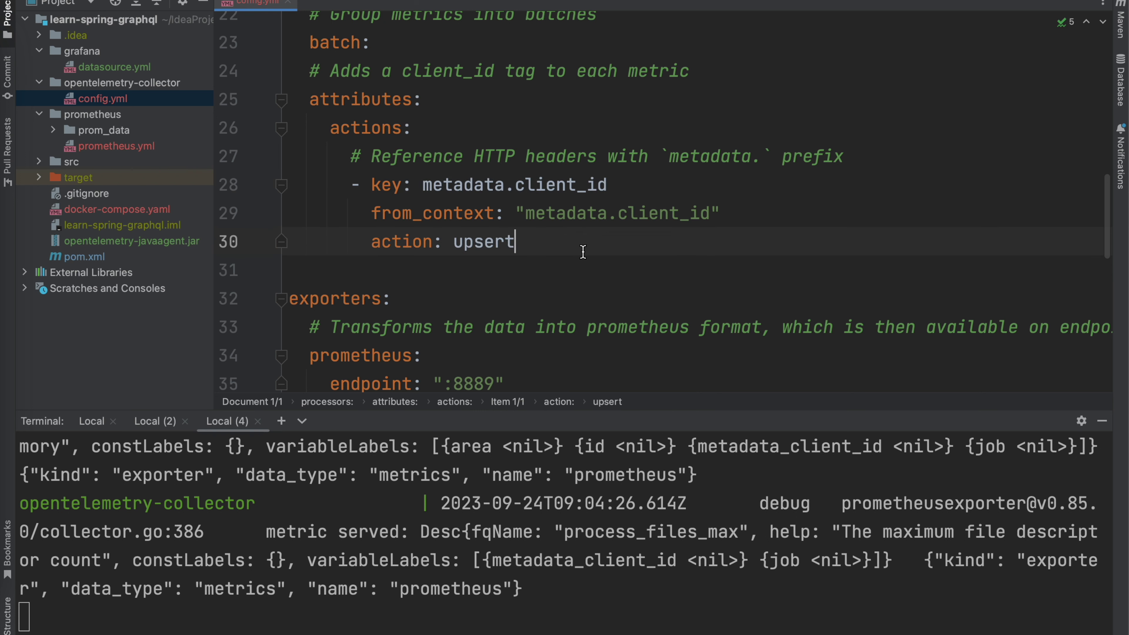